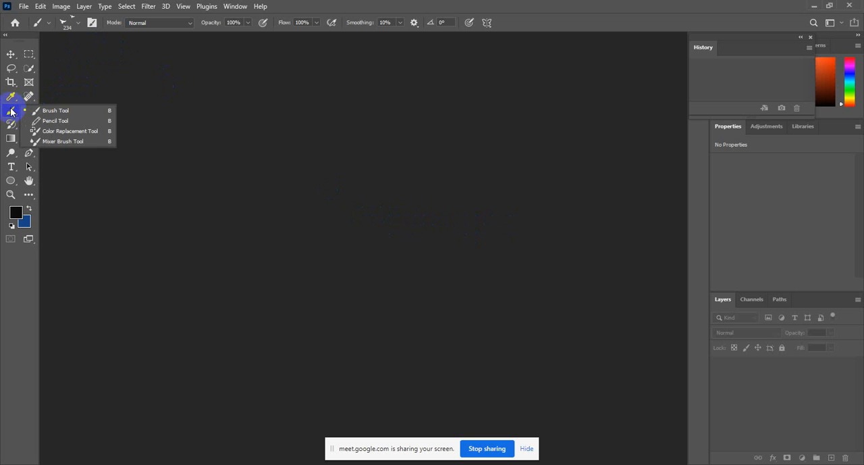
Activate the Brush tool.
right_click(11, 112)
click(65, 111)
click(23, 6)
click(31, 26)
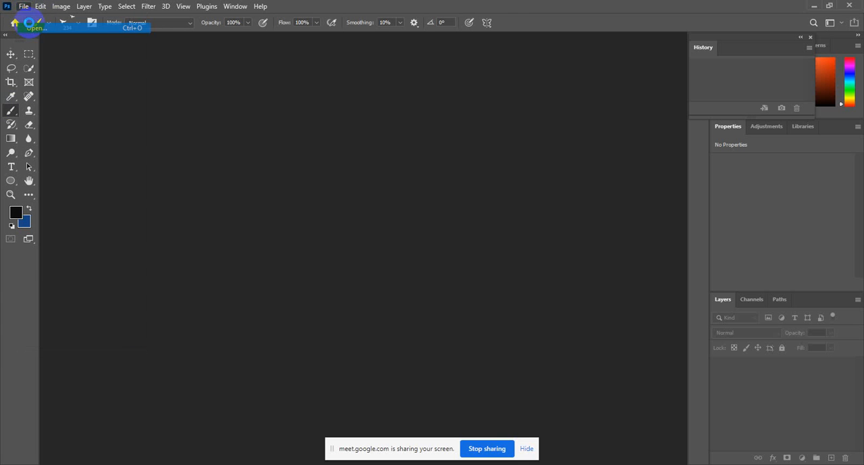
click(419, 6)
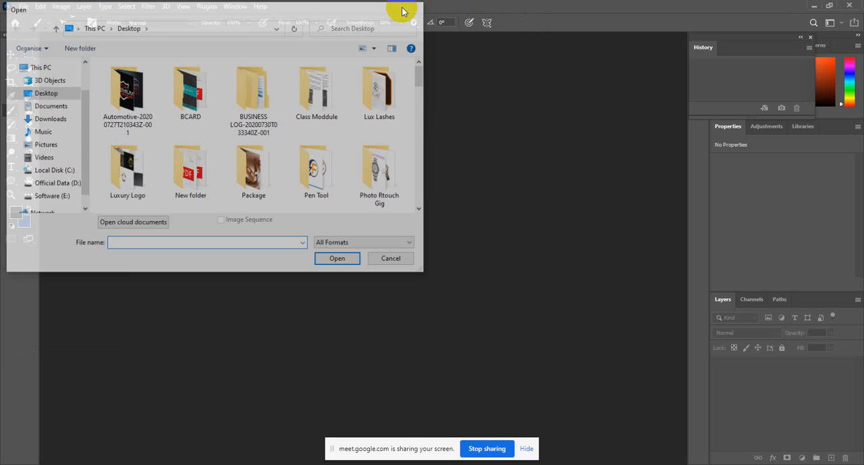
Create a new 1920 x 1080 px document at 300 pixels/inch, RGB Color, with white background contents.
click(26, 6)
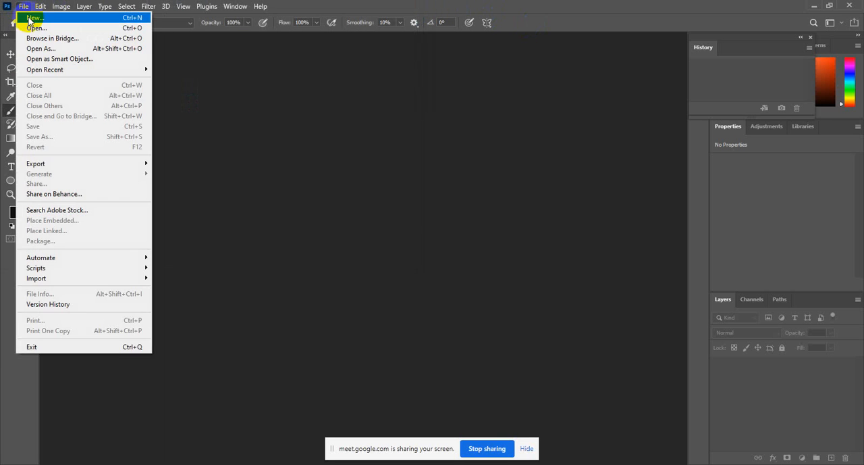
click(32, 18)
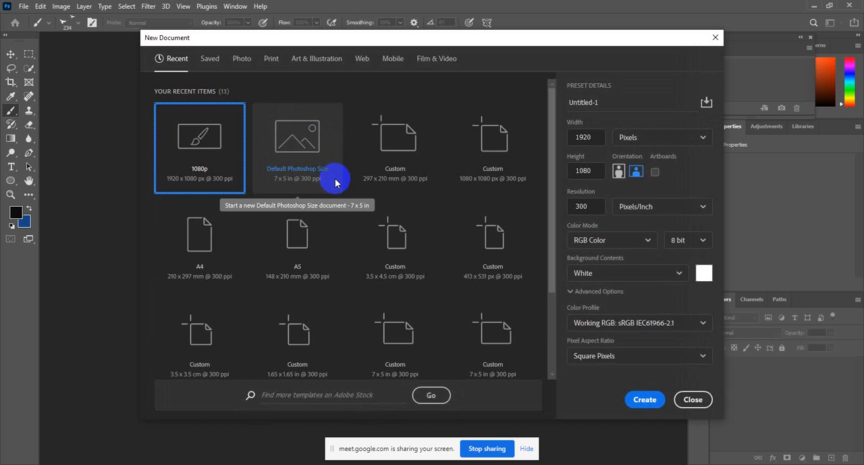
click(644, 401)
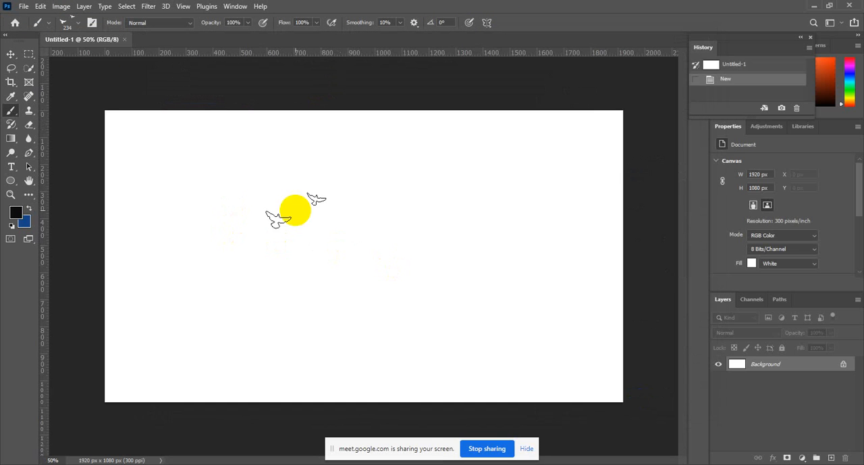
Open the brush preset picker over the canvas and look at its options.
click(79, 24)
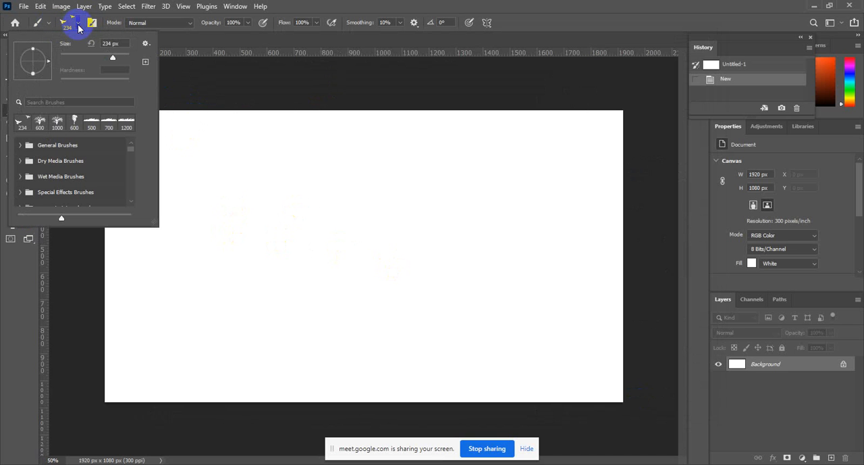
right_click(397, 177)
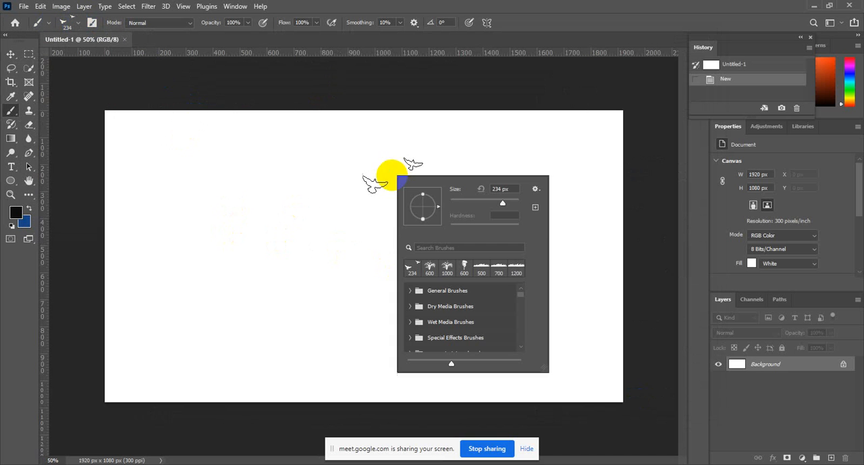
click(535, 191)
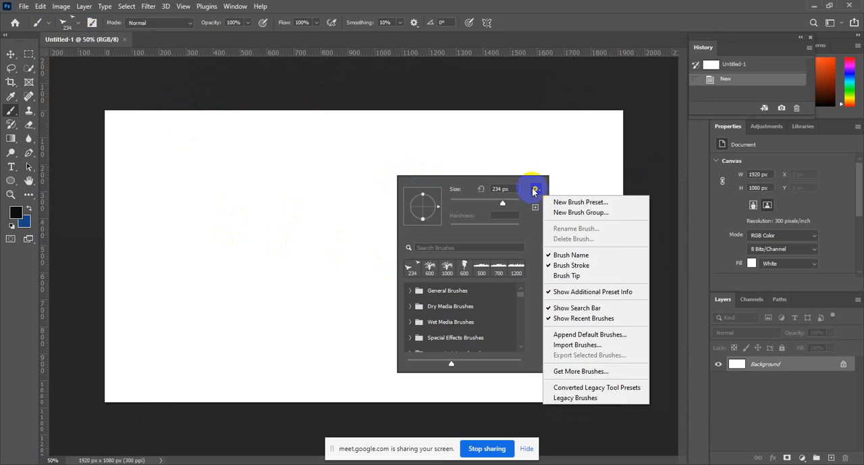
click(534, 191)
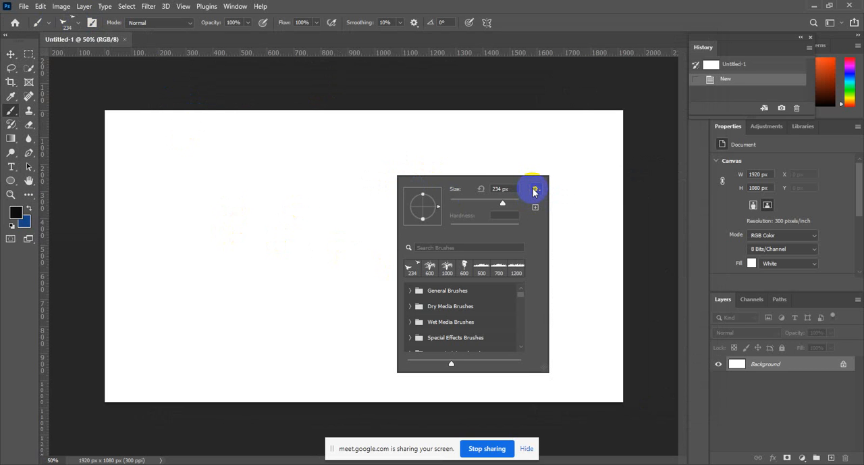
click(535, 191)
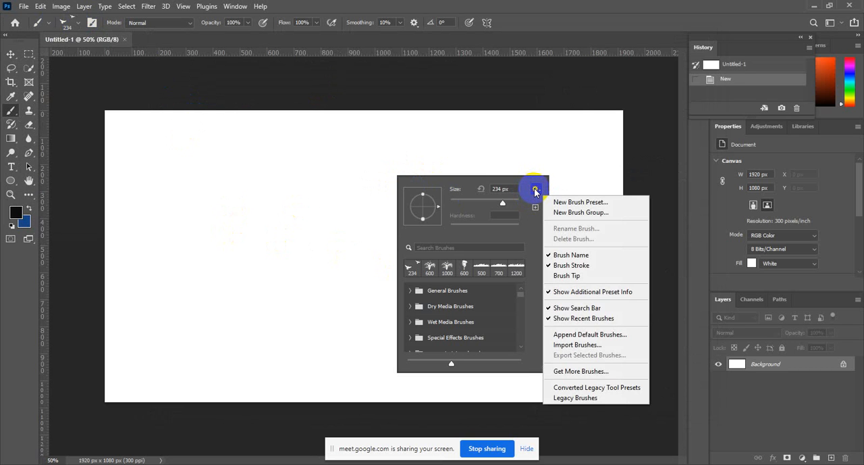
click(535, 191)
Import the 20 Moon Brushes ABR file from the 20_Moon_Phases_Ps_Brushes_abr folder into the brush presets.
click(534, 191)
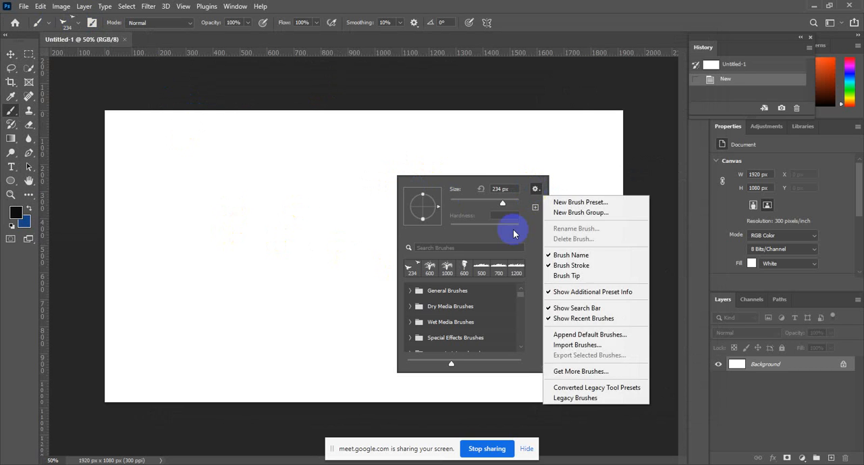
click(576, 345)
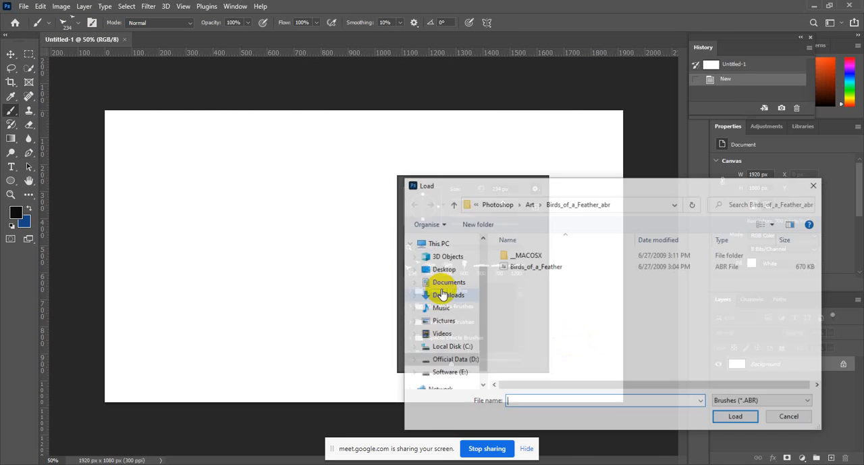
click(454, 204)
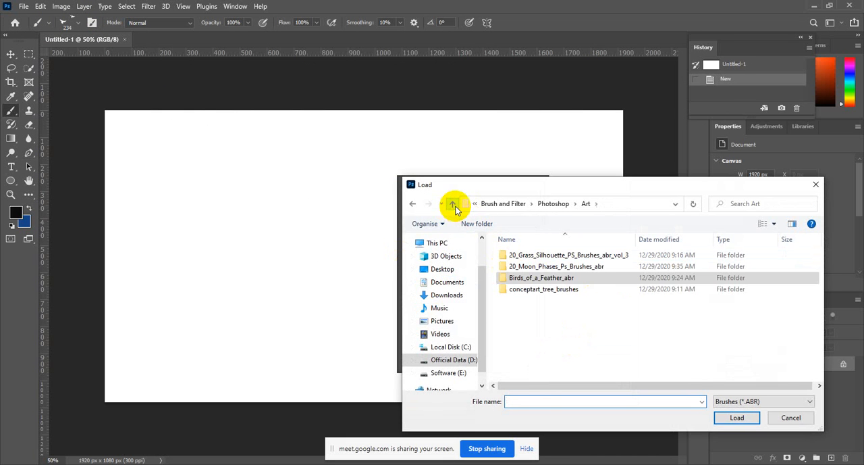
double_click(546, 253)
click(452, 204)
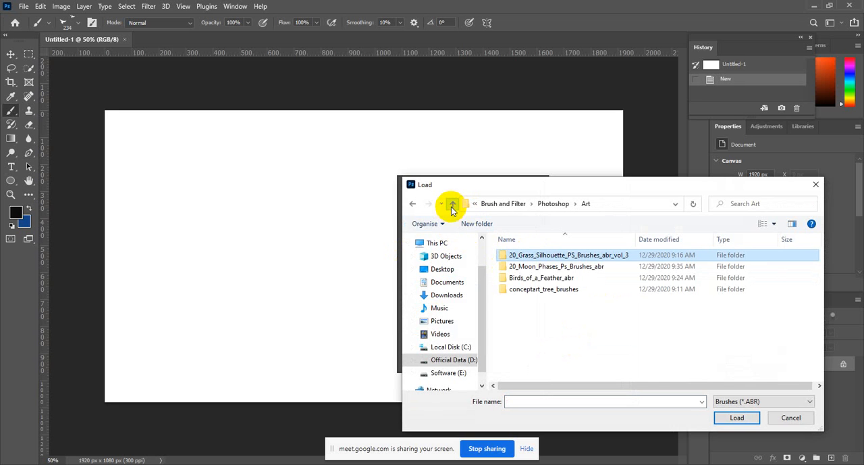
click(517, 265)
double_click(518, 265)
double_click(517, 257)
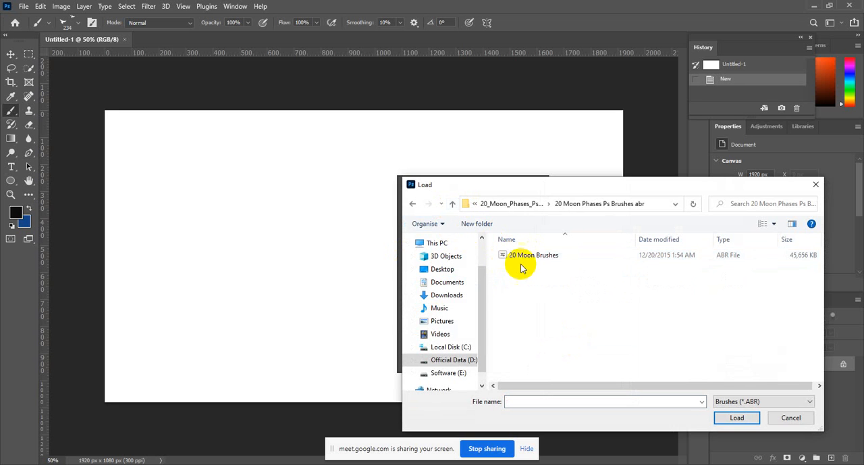
double_click(525, 261)
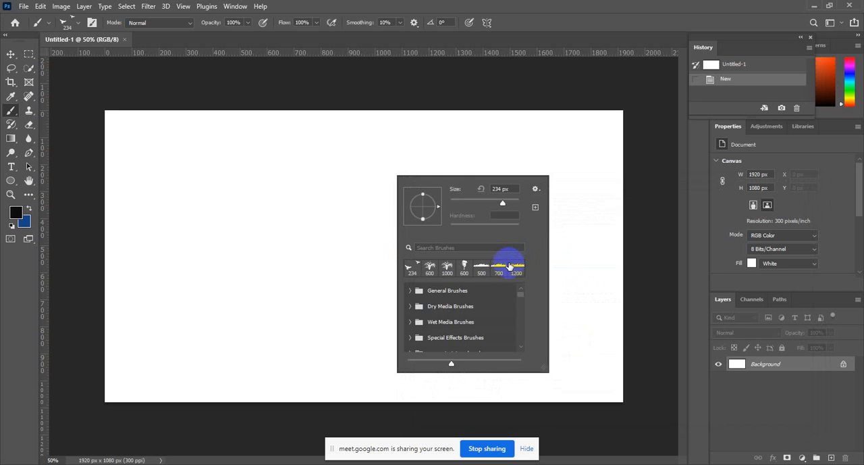
Expand the 20 Grass Brushes group in the brush presets to view its brushes.
scroll(482, 322, down, 5)
click(410, 324)
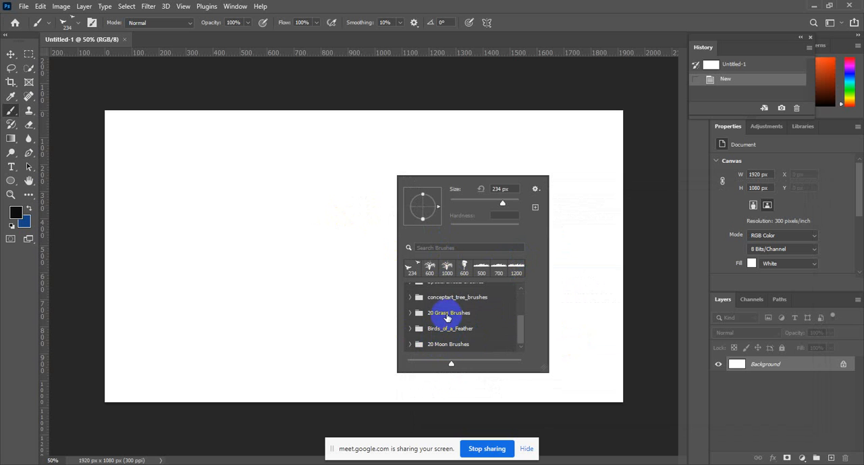
click(410, 315)
scroll(483, 310, up, 1)
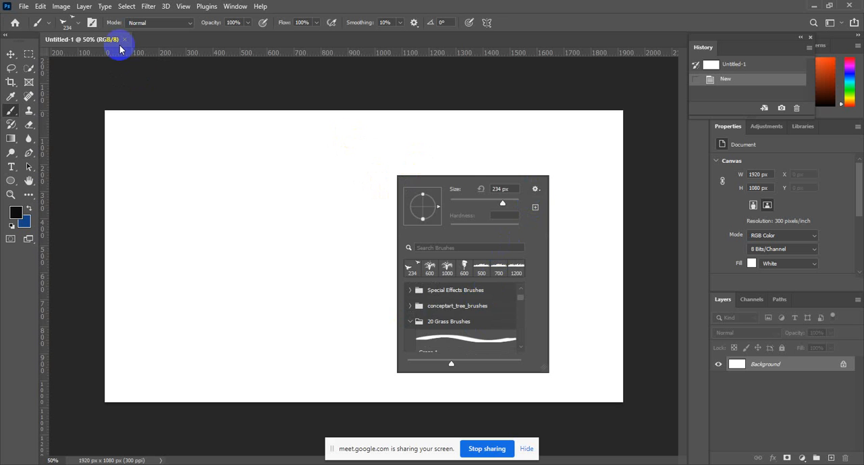
Choose a 2500 px grass brush tip in Brush Settings and reduce its size to 1100 px.
click(91, 24)
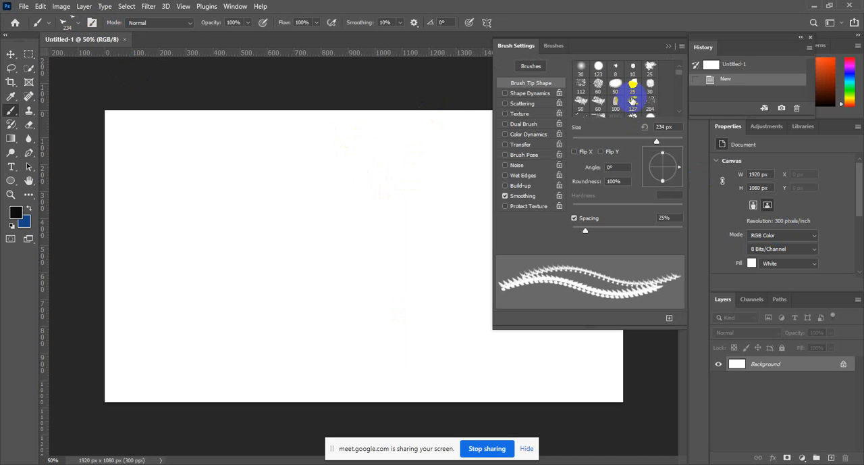
scroll(632, 100, down, 10)
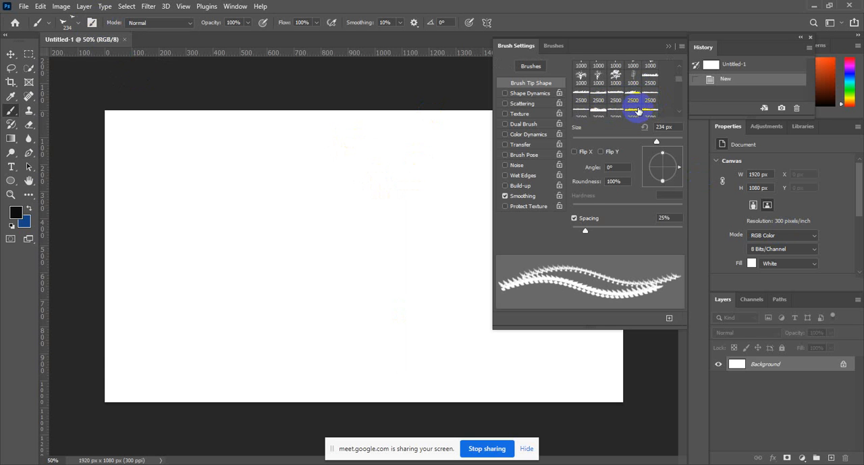
click(650, 109)
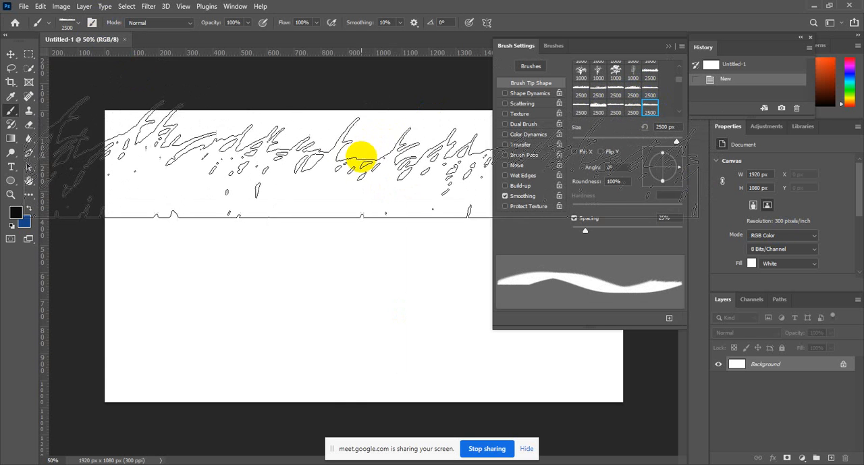
key(bracketleft)
key(bracketleft)
key(bracketleft)
key(bracketleft)
key(bracketleft)
key(bracketleft)
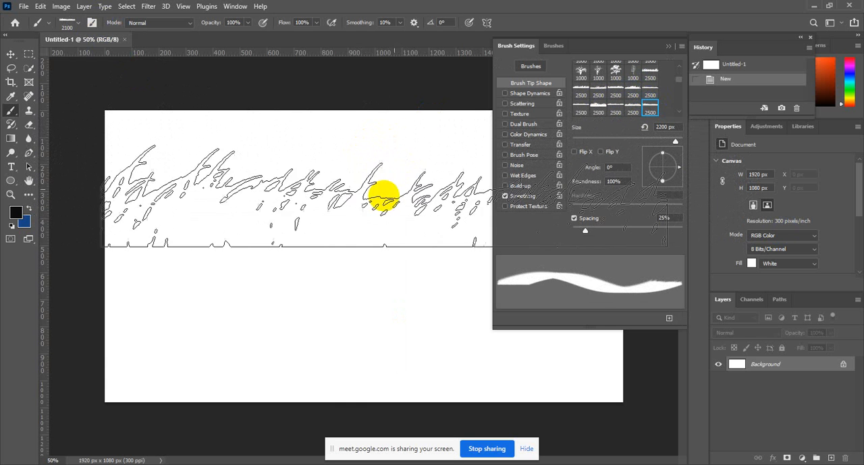
key(bracketleft)
key(bracketleft)
key(bracketleft)
key(bracketleft)
key(bracketleft)
key(bracketleft)
key(bracketleft)
key(bracketleft)
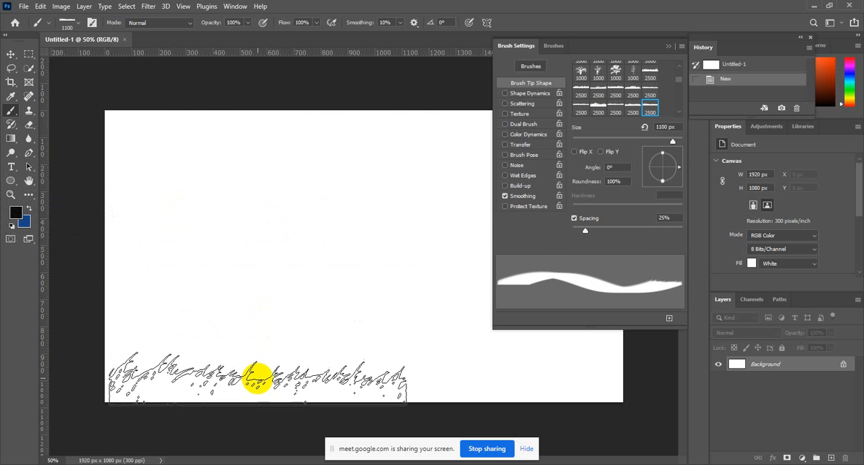
Set the foreground color to a bright green with a hue of 104°.
click(11, 214)
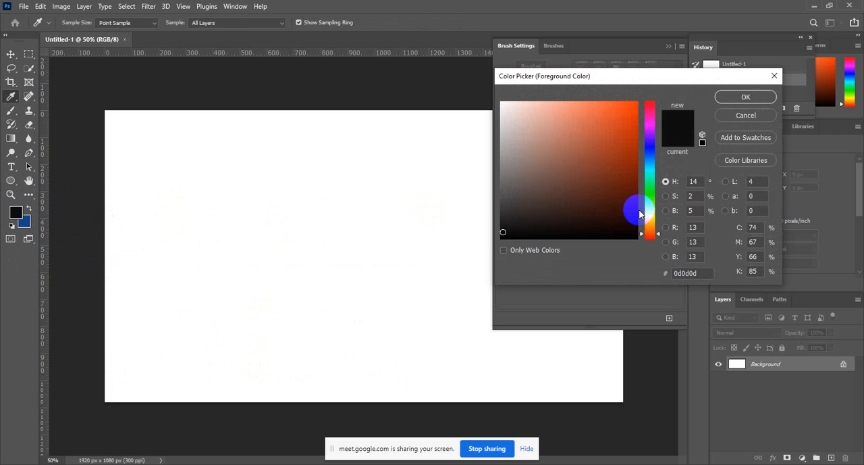
click(642, 199)
click(616, 185)
drag(616, 185, 626, 131)
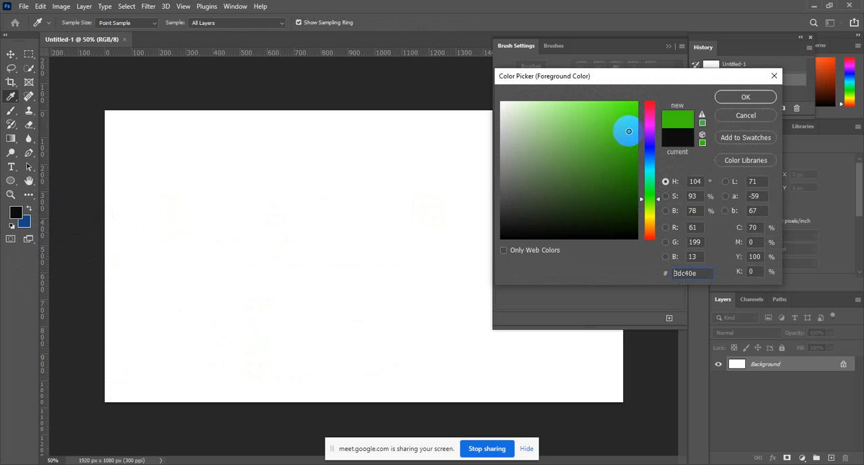
click(746, 96)
Paint several rows of green grass across the canvas using both single stamps and long horizontal strokes.
click(305, 270)
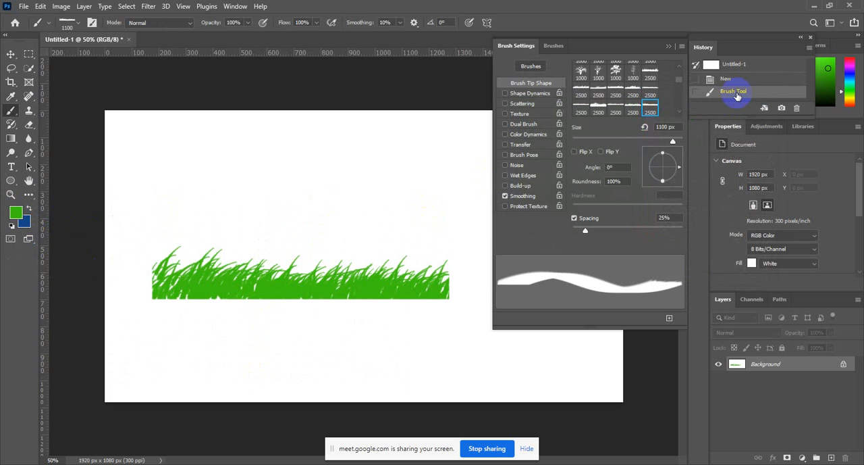
click(303, 187)
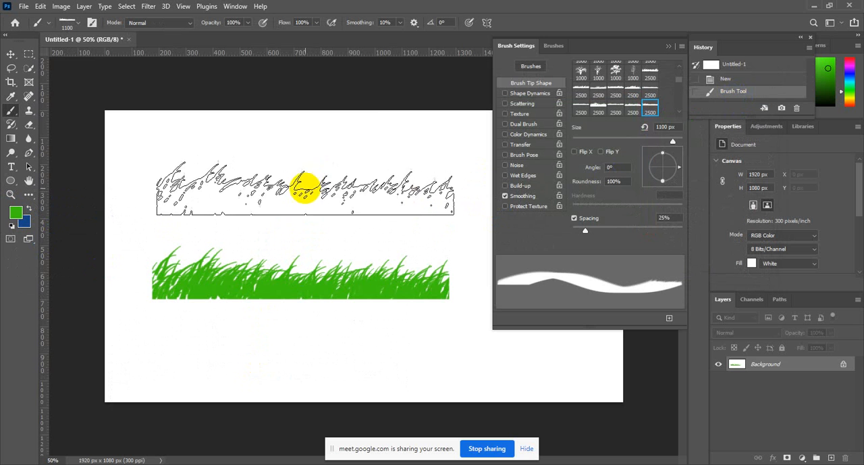
drag(305, 318, 608, 328)
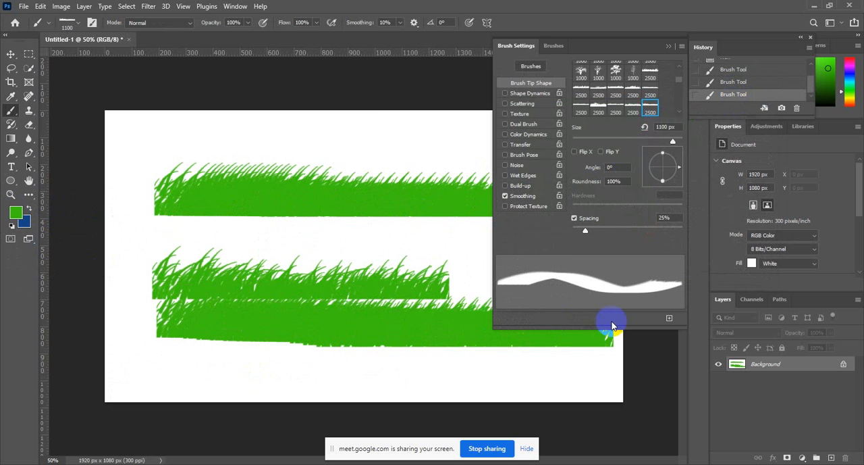
click(314, 228)
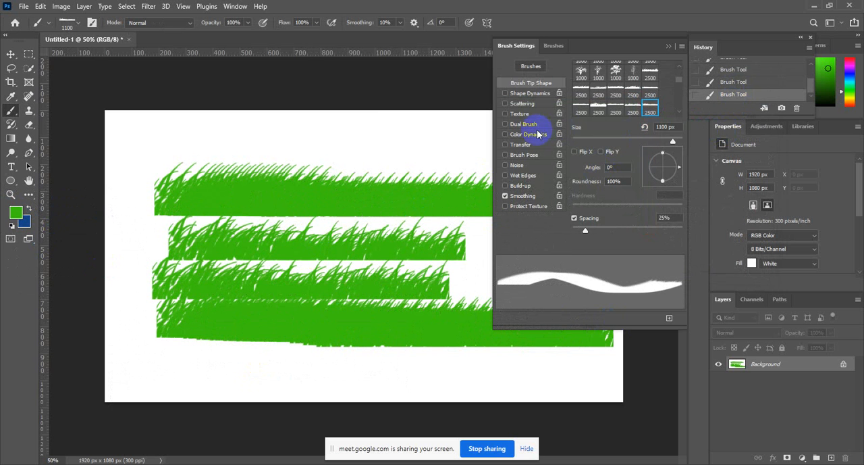
Undo all the grass strokes to clear the canvas.
key(ctrl+z)
key(ctrl+z)
key(ctrl+z)
key(ctrl+z)
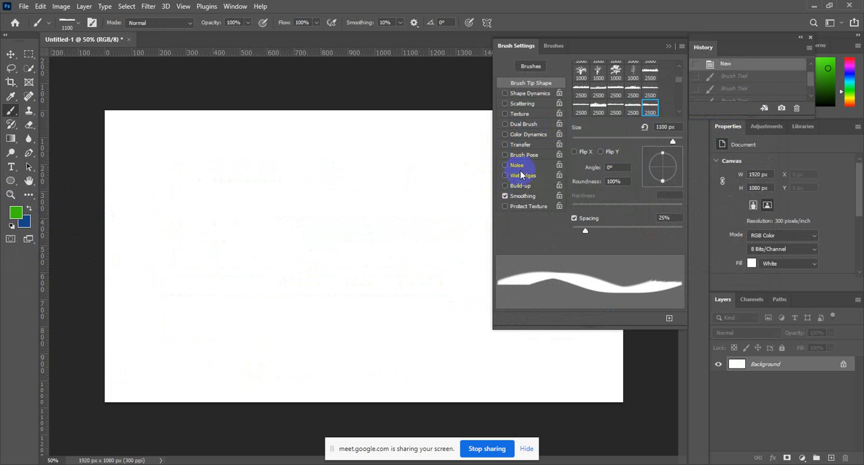
Stamp one green tree near the canvas's left edge with a 1000 px tree brush tip, and undo it.
click(634, 78)
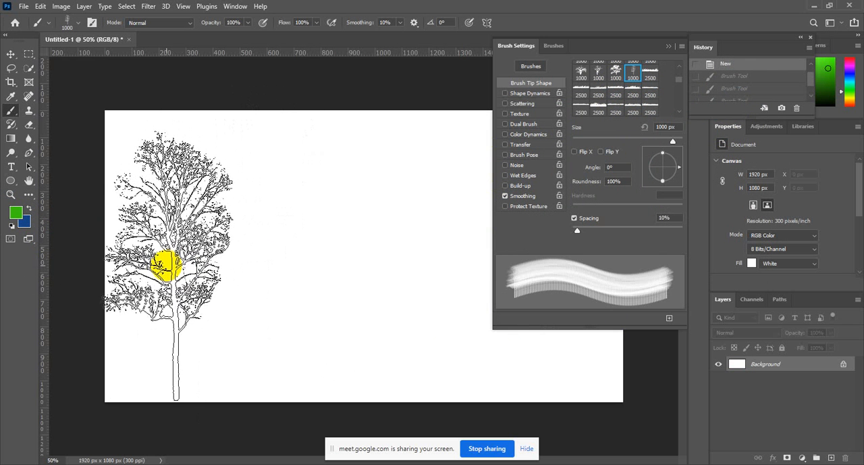
click(167, 267)
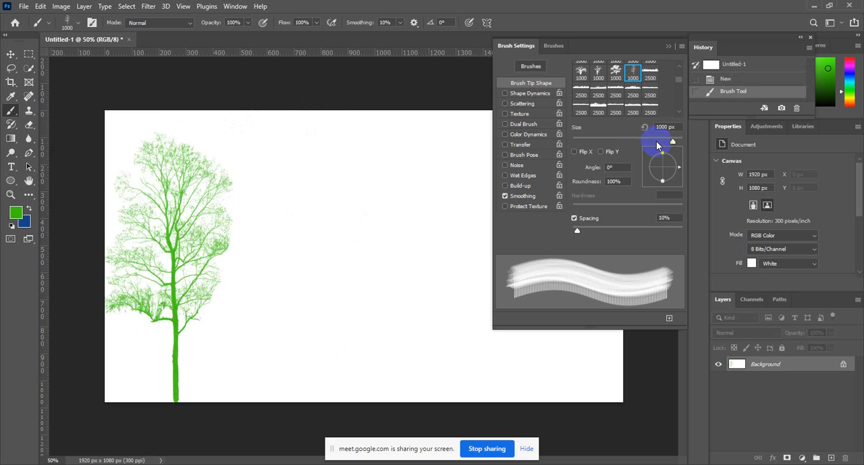
key(ctrl+z)
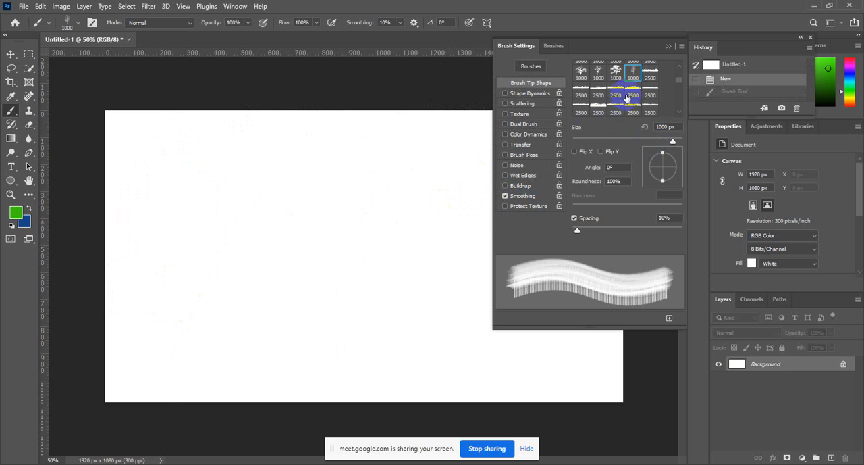
Choose the 320 px flying-birds brush tip, try green stamps and one diagonal stroke on the canvas, and undo each.
scroll(641, 95, down, 2)
scroll(647, 98, down, 3)
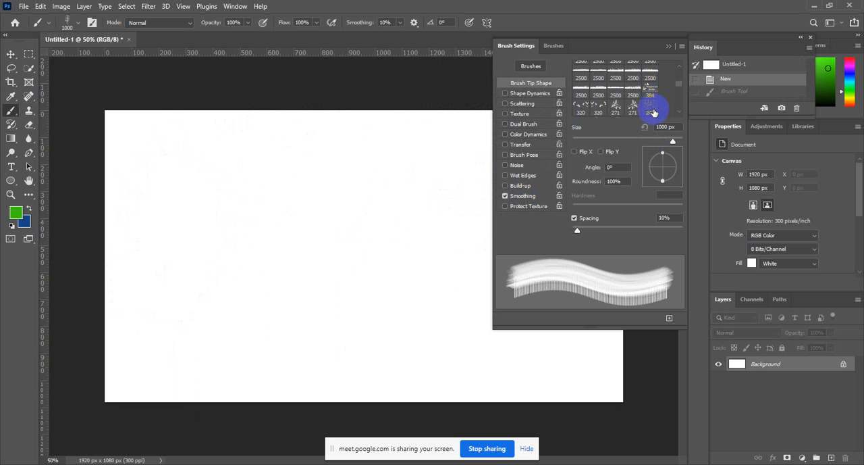
scroll(611, 107, down, 1)
click(585, 102)
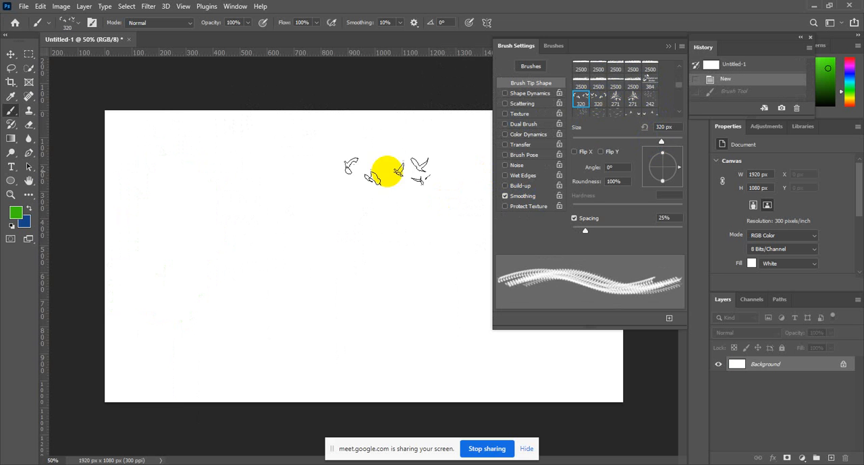
click(223, 237)
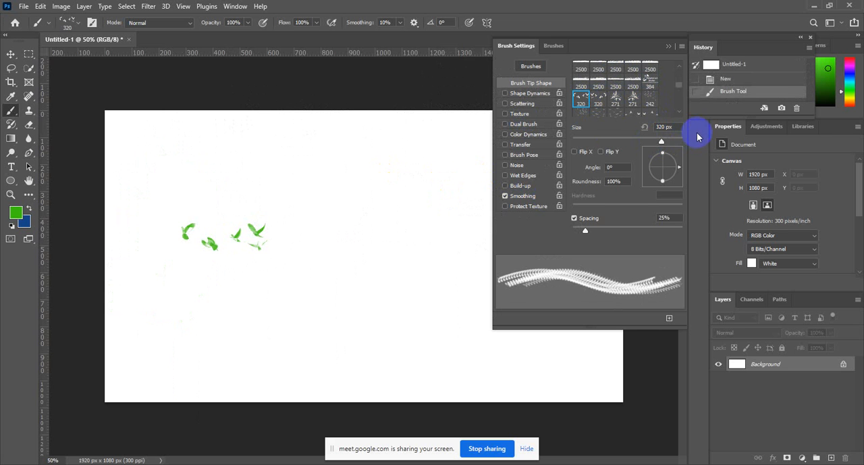
key(ctrl+z)
click(382, 176)
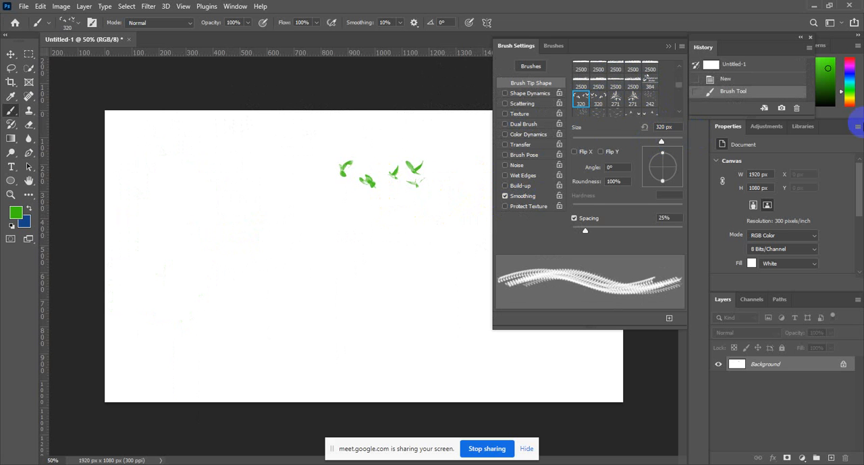
key(ctrl+z)
mouse_move(267, 203)
mouse_down()
mouse_move(228, 223)
mouse_move(464, 299)
mouse_up()
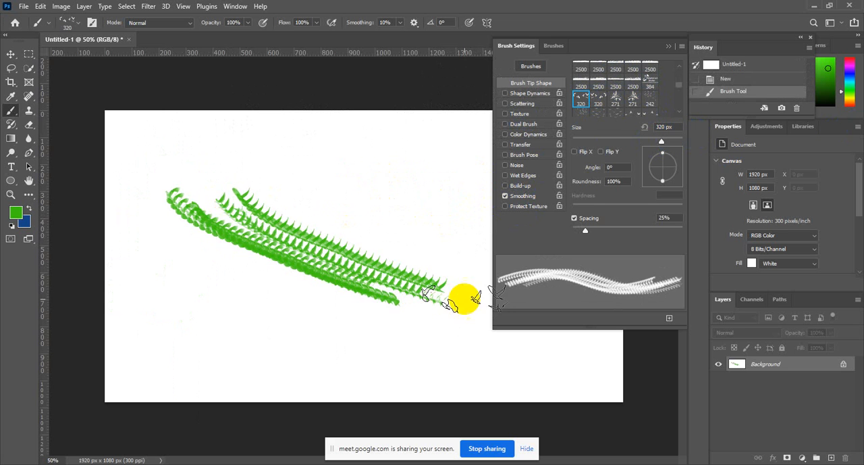
key(ctrl+z)
Stamp single green bird flocks at several spots in the canvas's upper half, undoing each one.
click(376, 172)
key(ctrl+z)
click(250, 191)
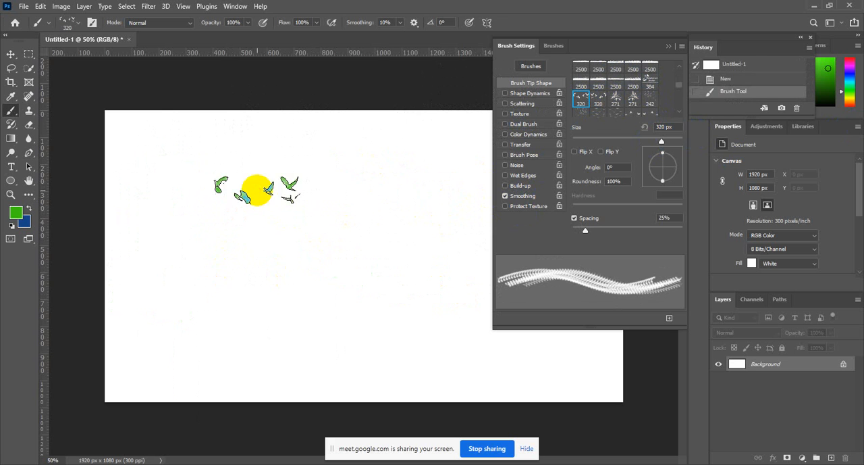
key(ctrl+z)
click(403, 165)
key(ctrl+z)
click(247, 193)
key(ctrl+z)
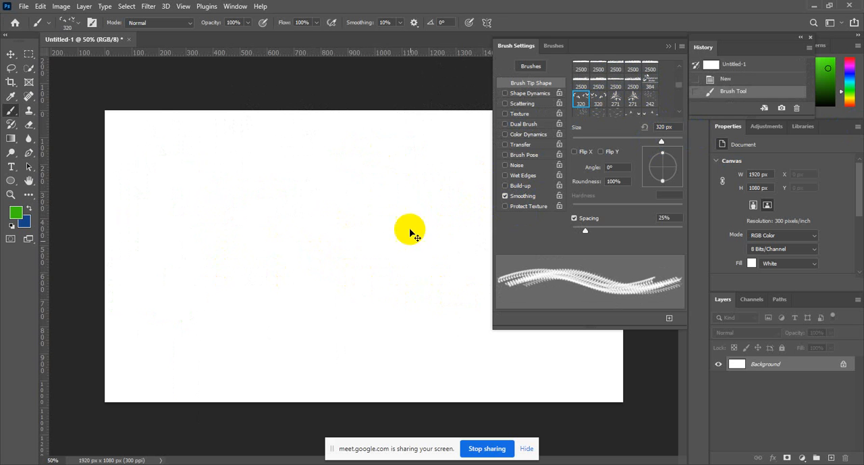
click(390, 164)
key(ctrl+z)
click(267, 182)
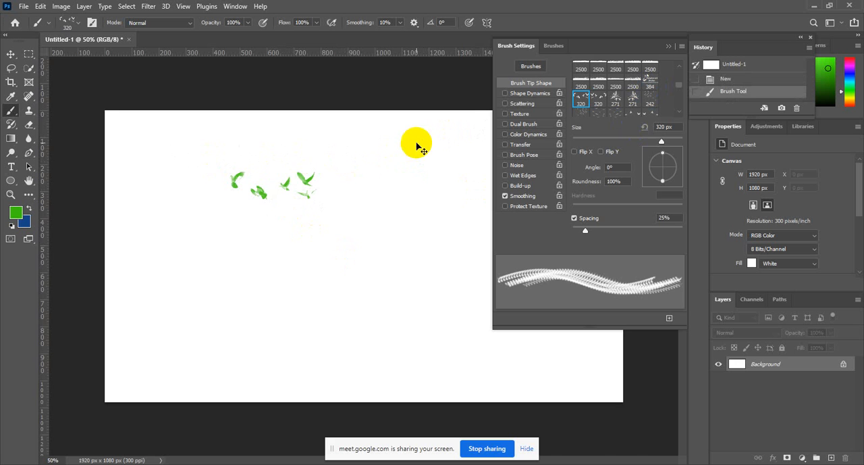
key(ctrl+z)
Unlock the Background layer and fill it with the dark blue background color.
click(670, 48)
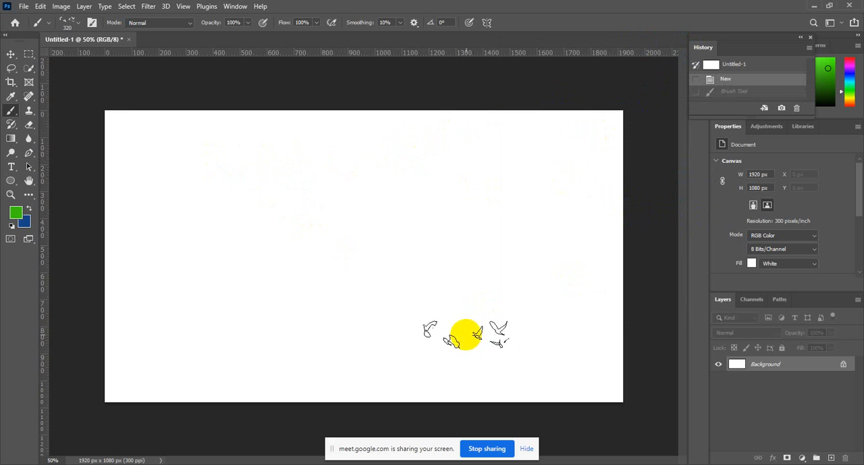
right_click(14, 108)
click(33, 110)
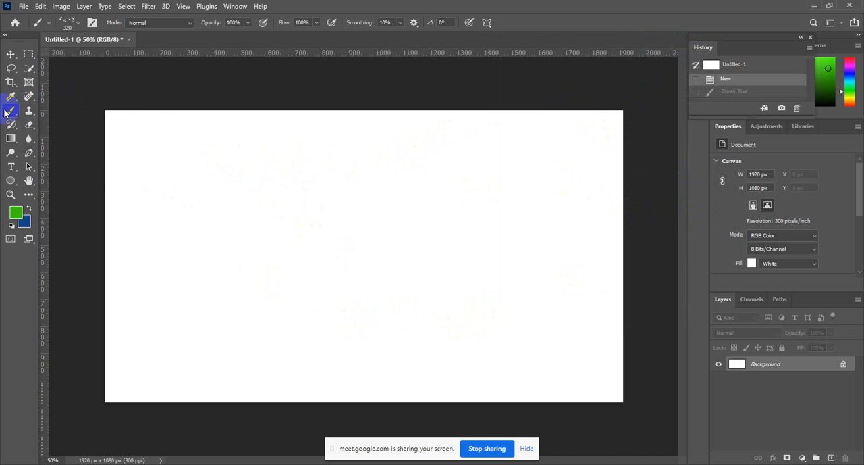
click(842, 364)
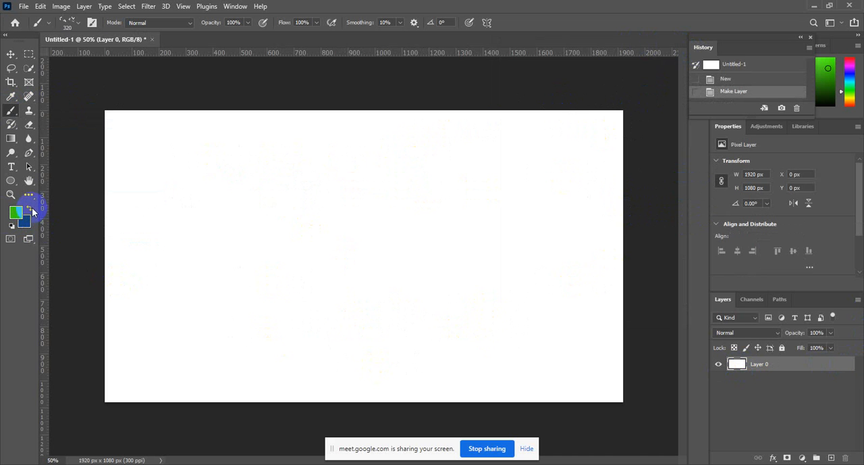
key(ctrl+BackSpace)
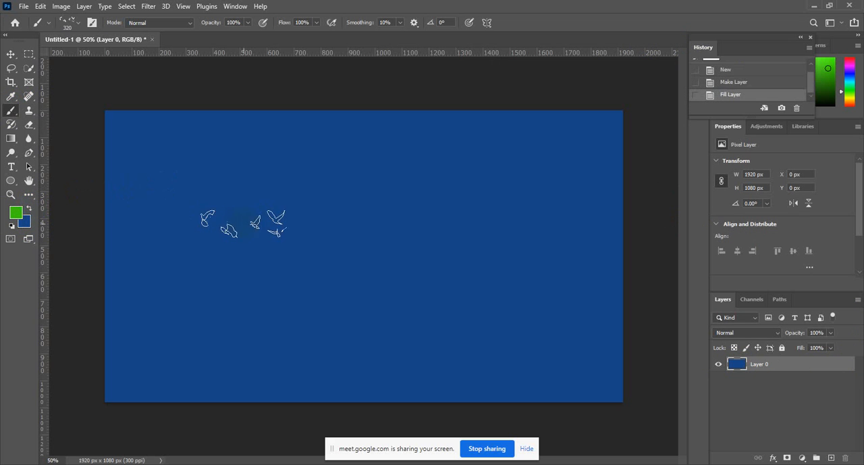
Set the foreground color to near-black #060606 and add a new empty layer above the blue one.
click(16, 211)
click(571, 219)
click(506, 232)
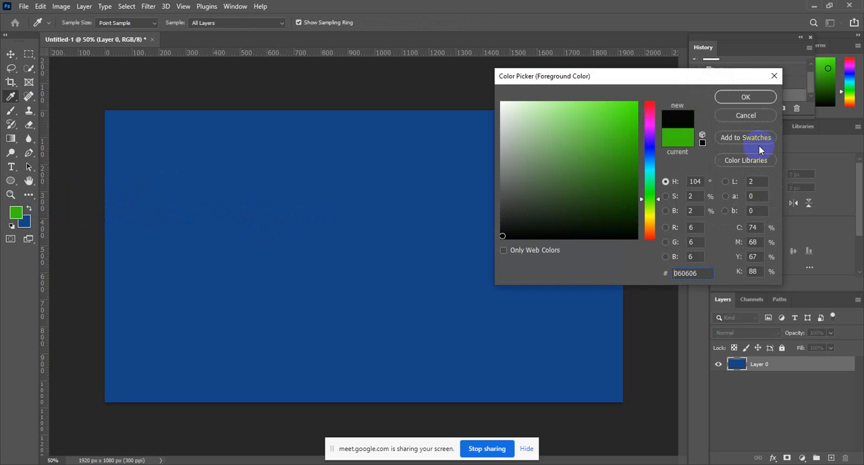
click(743, 99)
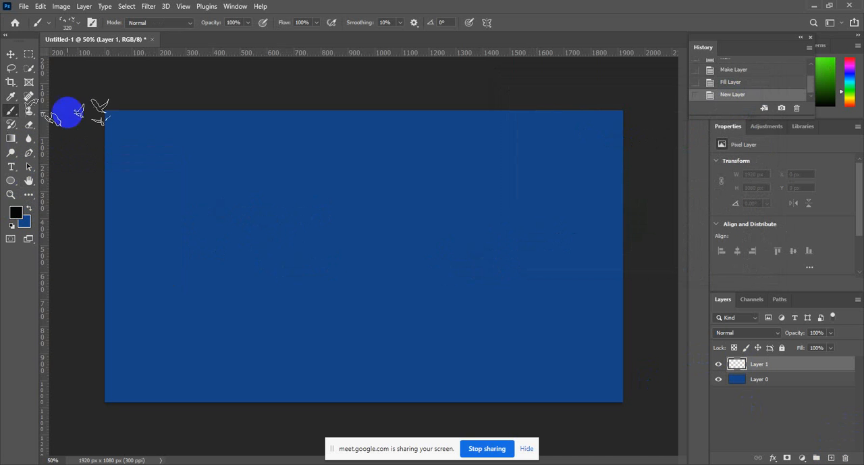
Fill a full-width rectangular selection about 310 px high along the canvas's bottom edge with the near-black foreground color, and deselect.
click(31, 57)
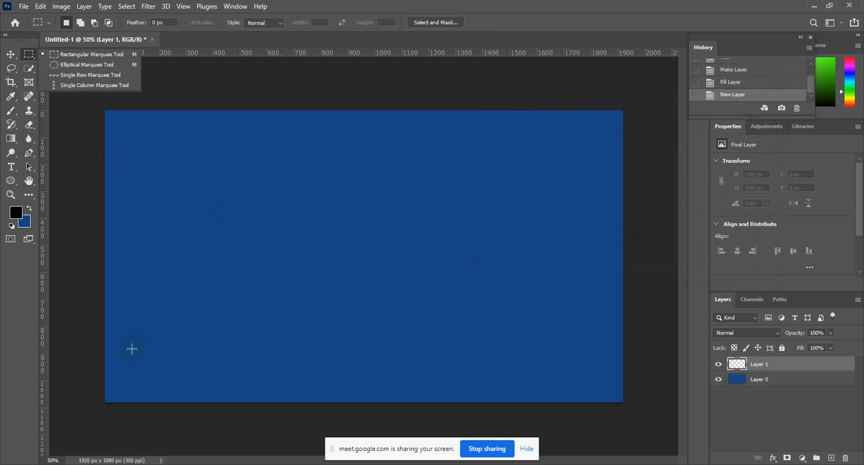
drag(103, 317, 622, 402)
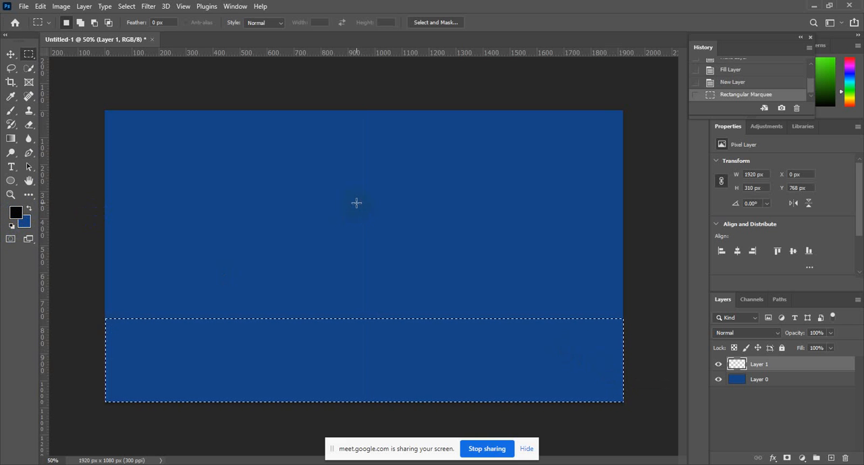
key(alt)
key(alt+BackSpace)
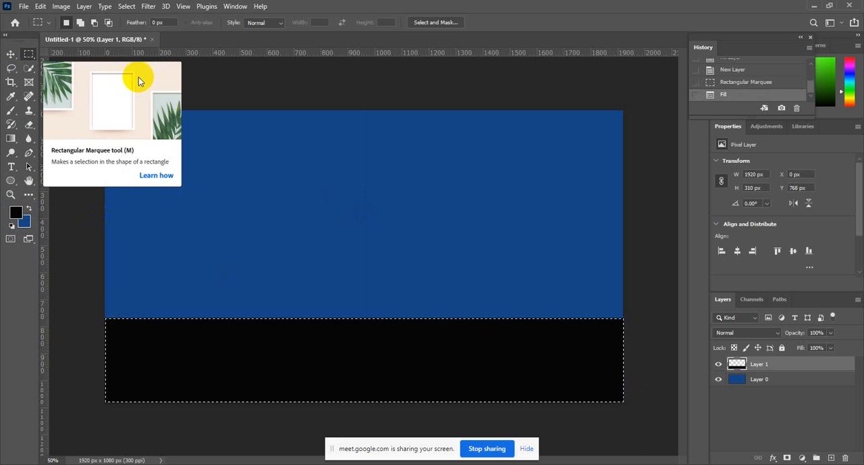
right_click(291, 160)
click(307, 161)
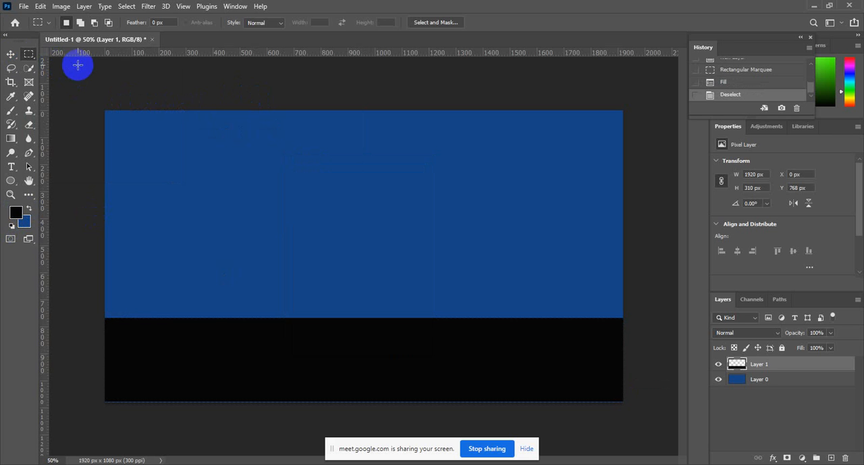
Activate the Brush tool and look through the ABR import folder and the brush preset groups, including 20 Grass Brushes.
click(11, 113)
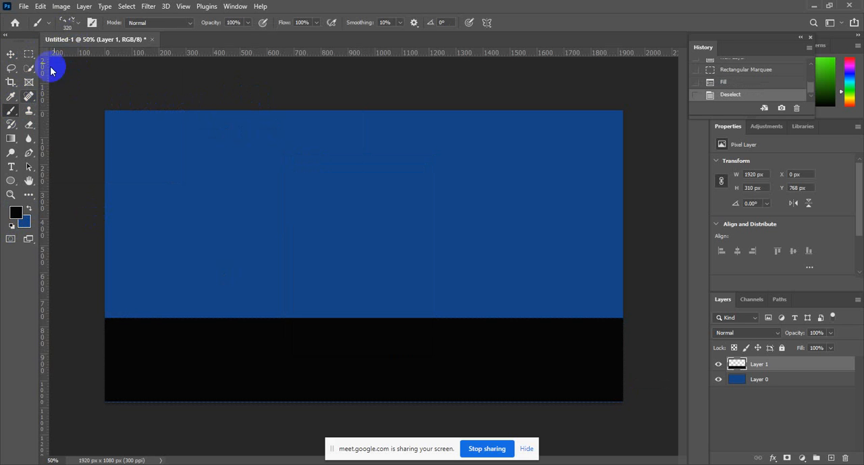
click(78, 23)
click(145, 44)
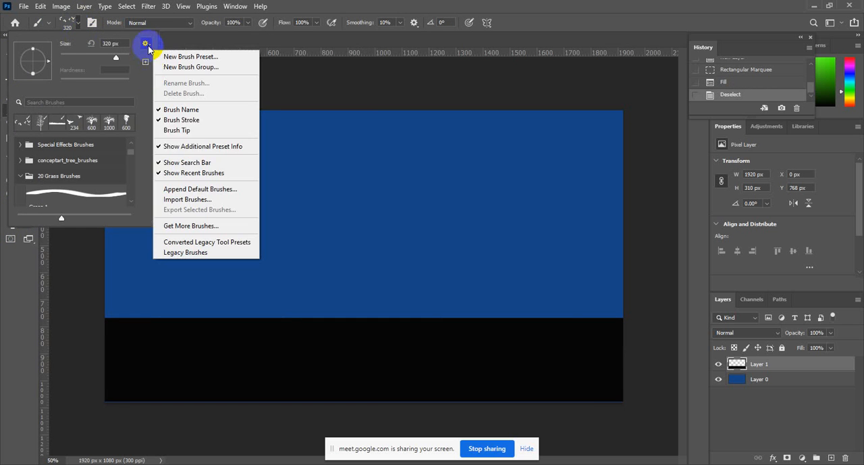
click(187, 199)
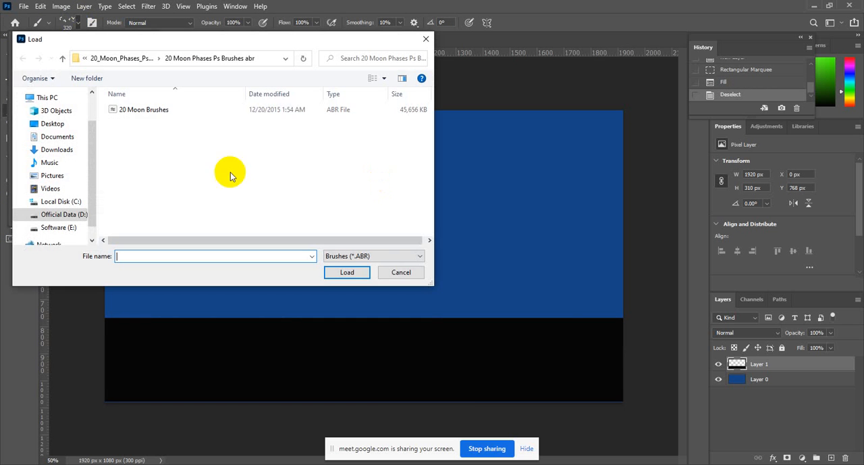
click(401, 273)
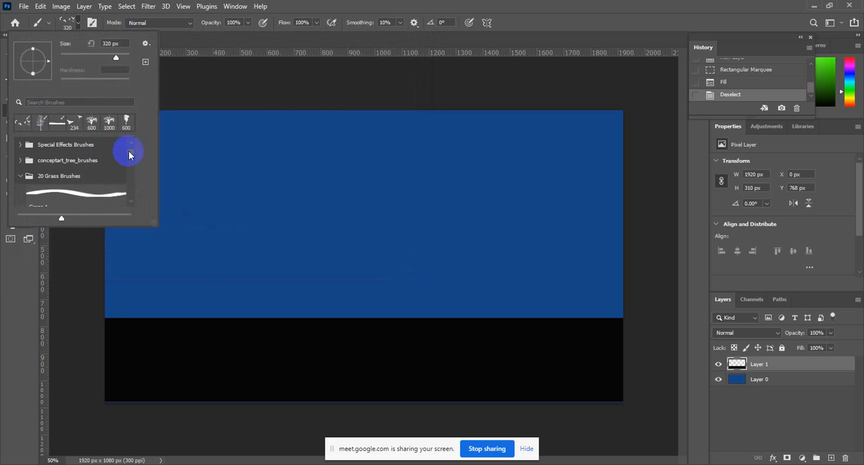
click(20, 177)
scroll(77, 183, up, 1)
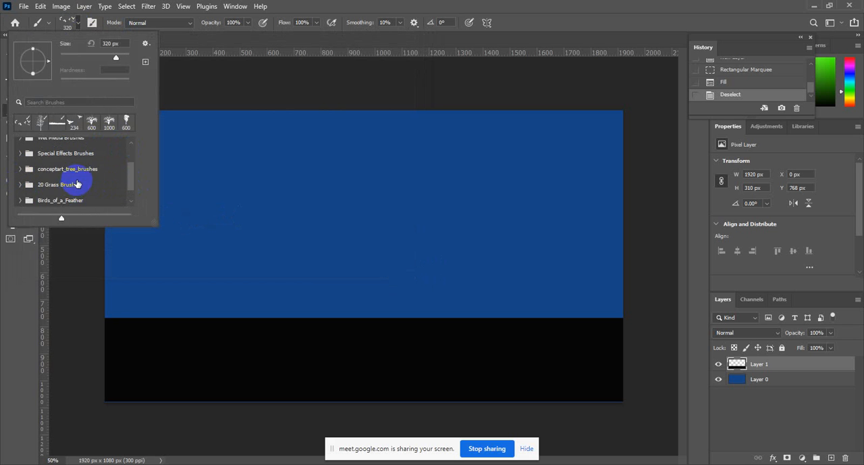
scroll(72, 190, down, 1)
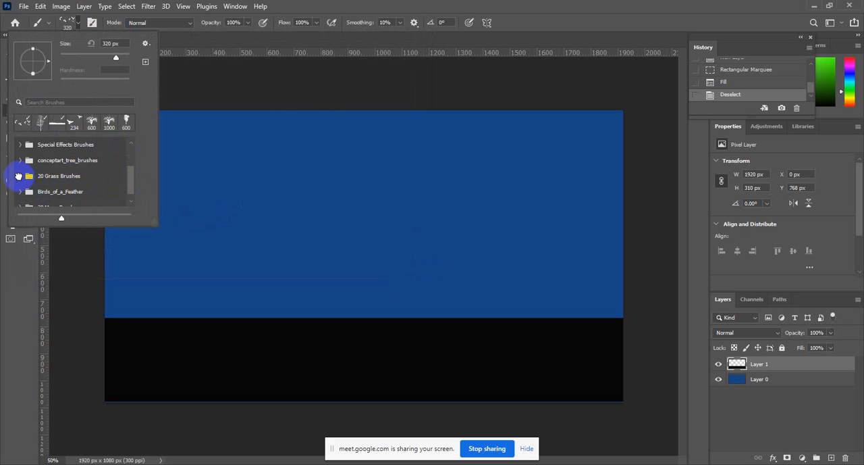
click(19, 176)
Choose a 2500 px grass brush tip in the brush settings and reduce its size to 500 px.
click(92, 23)
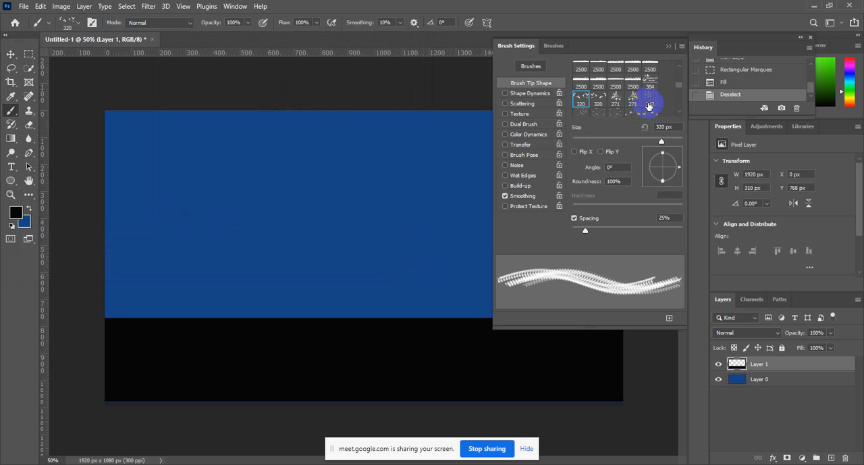
scroll(645, 106, down, 1)
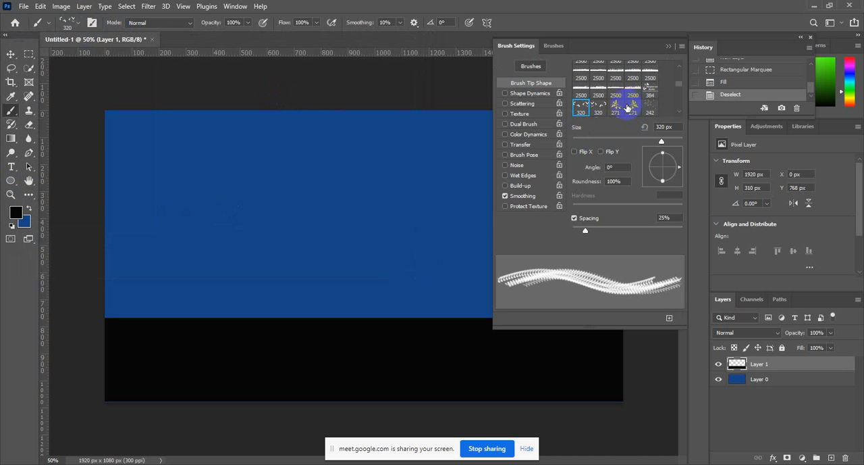
click(618, 92)
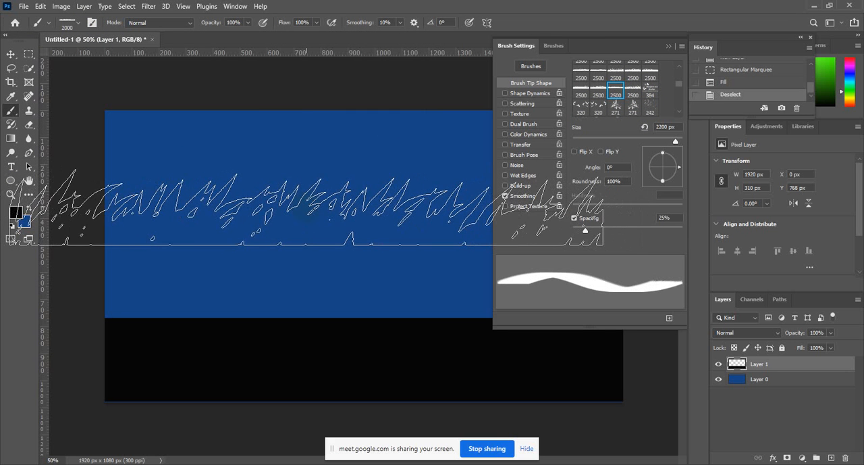
key(bracketleft)
key(bracketleft)
key(bracketleft)
key(bracketleft)
key(bracketleft)
key(bracketleft)
key(bracketleft)
key(bracketleft)
key(bracketleft)
key(bracketleft)
key(bracketleft)
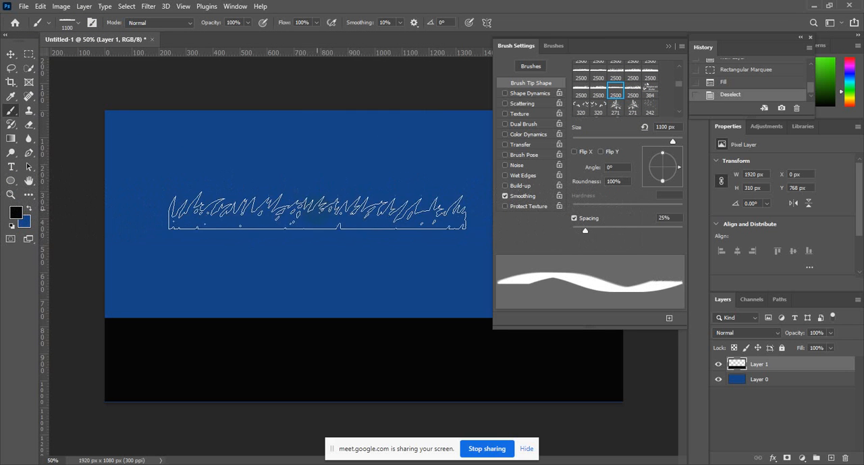
key(bracketleft)
key(bracketleft)
key(bracketleft)
key(bracketleft)
key(bracketleft)
key(bracketleft)
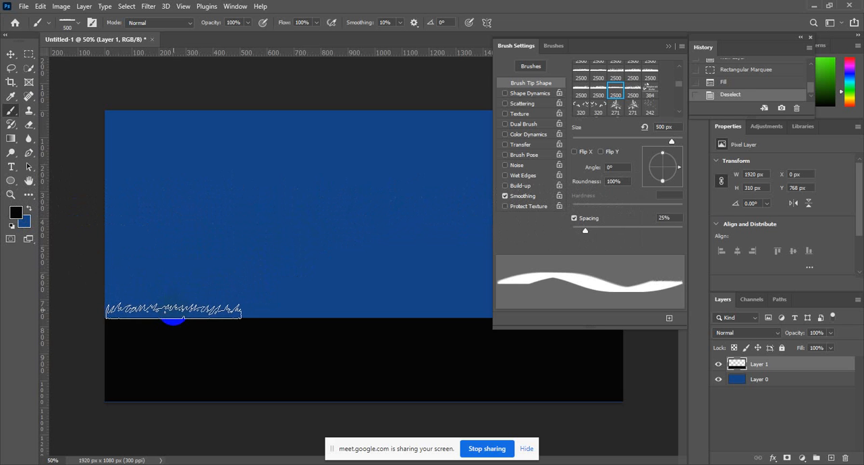
Stamp black grass side by side along the top edge of the black strip, redoing the second stamp for alignment.
click(172, 312)
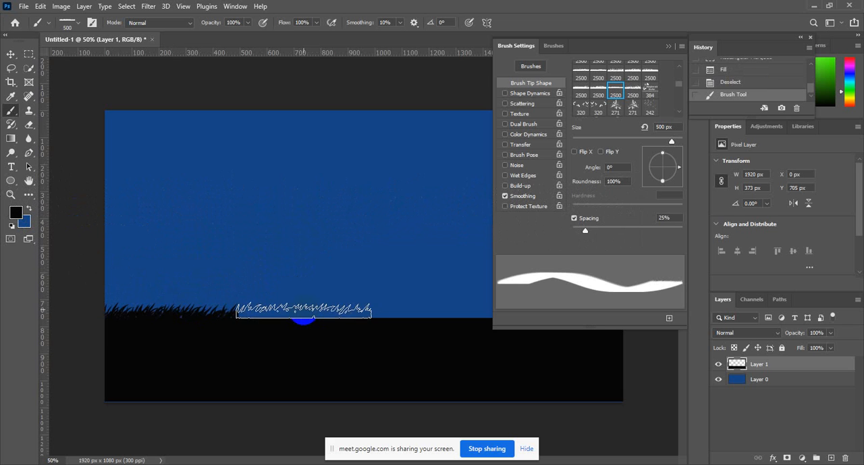
click(304, 312)
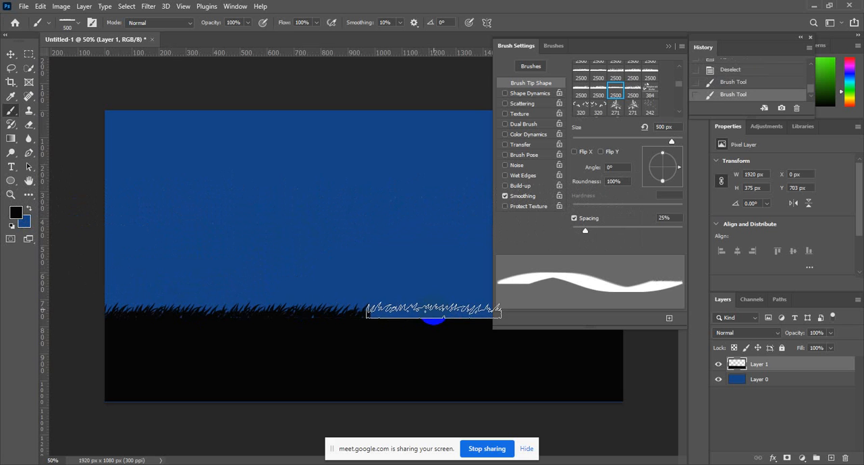
key(ctrl+z)
click(299, 312)
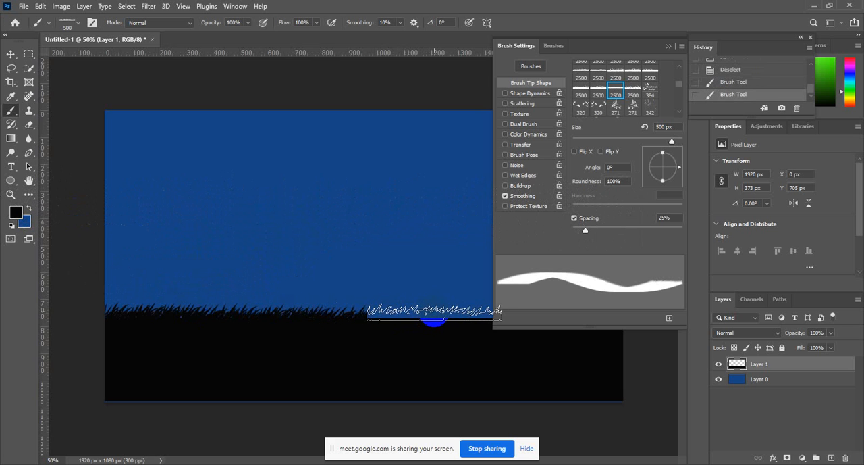
click(434, 313)
click(669, 46)
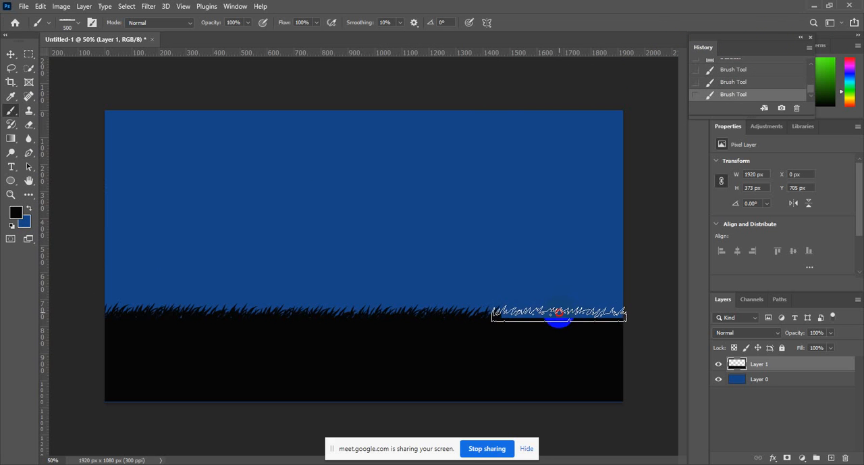
Look through the brush tips and preset groups, including conceptart_tree_brushes, 20 Grass Brushes and Special Effects Brushes.
right_click(439, 265)
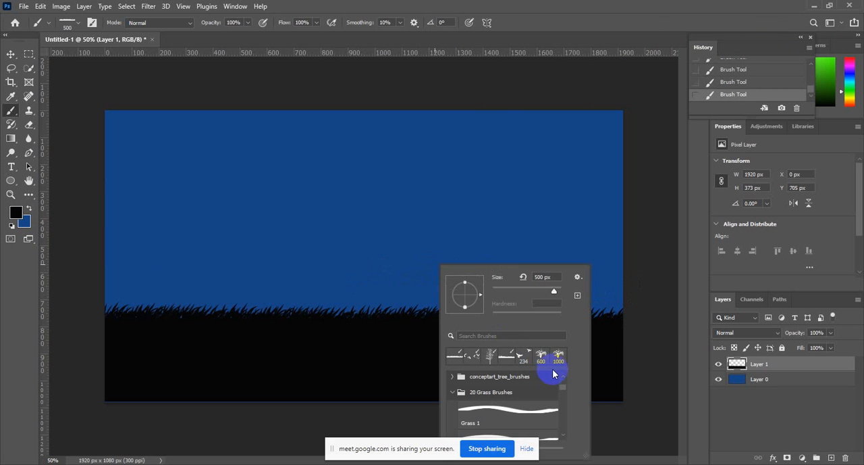
click(92, 23)
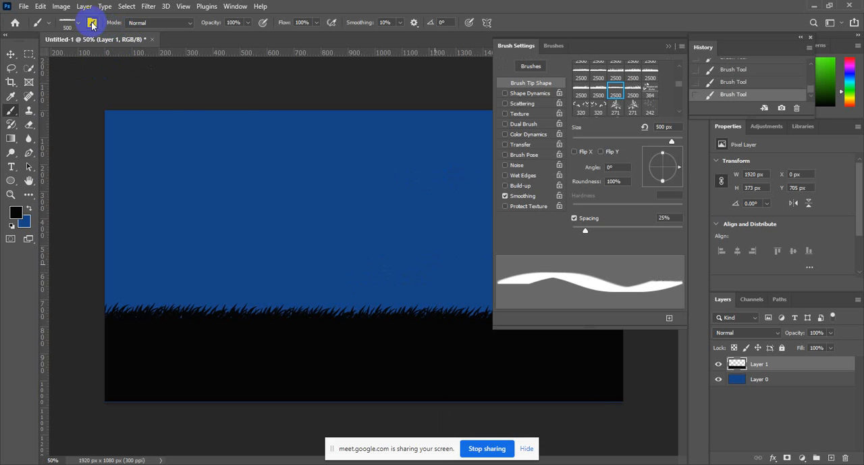
scroll(635, 101, up, 3)
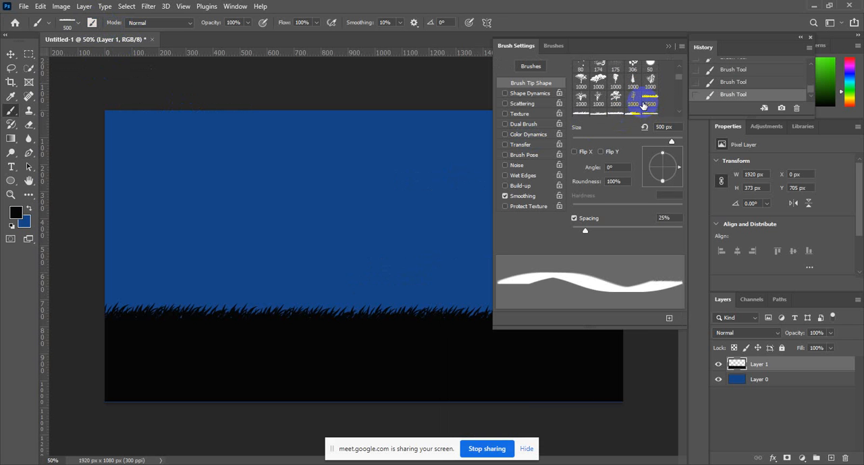
click(551, 41)
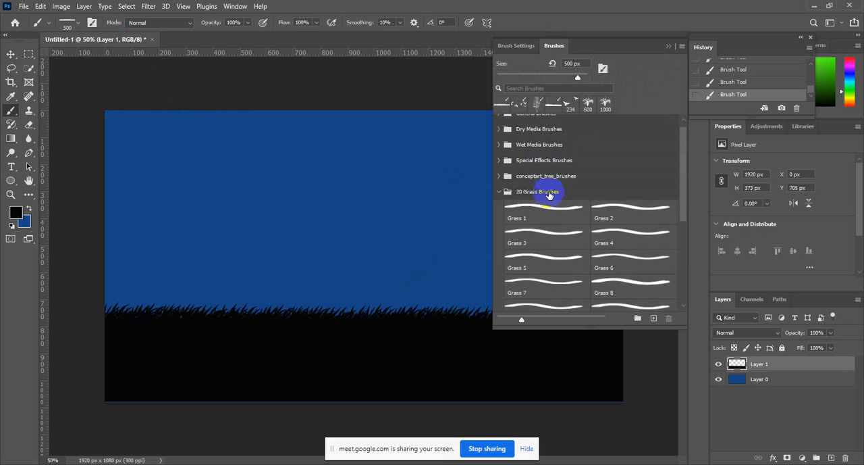
scroll(547, 182, down, 1)
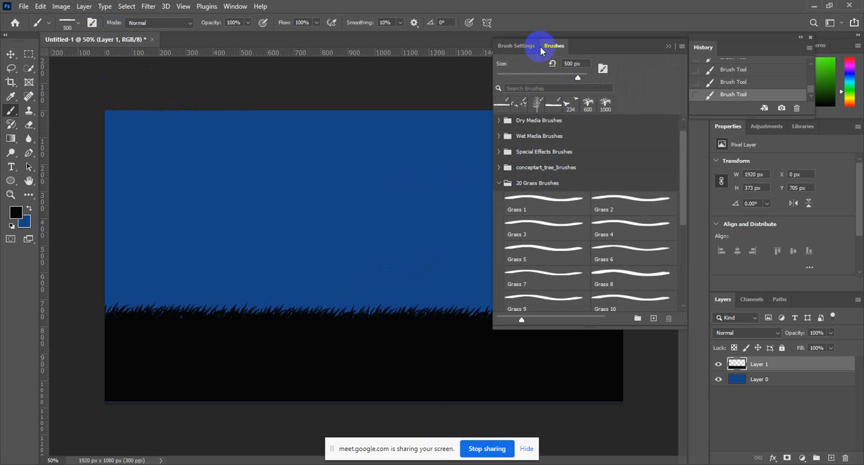
click(500, 168)
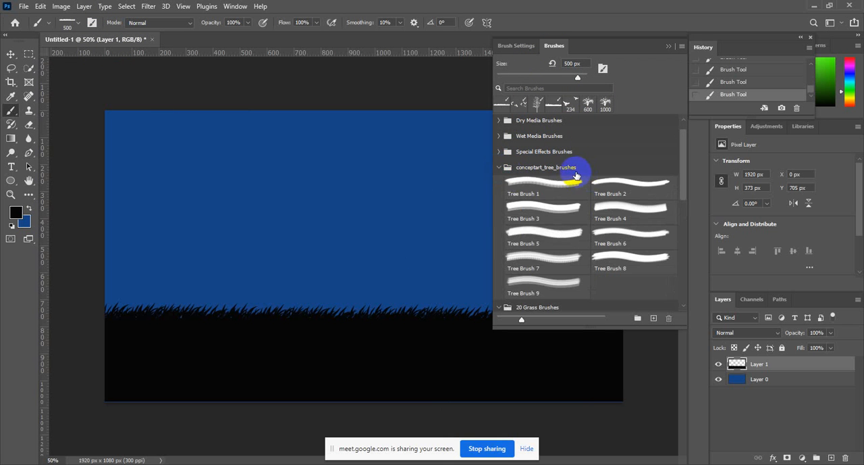
scroll(567, 180, down, 5)
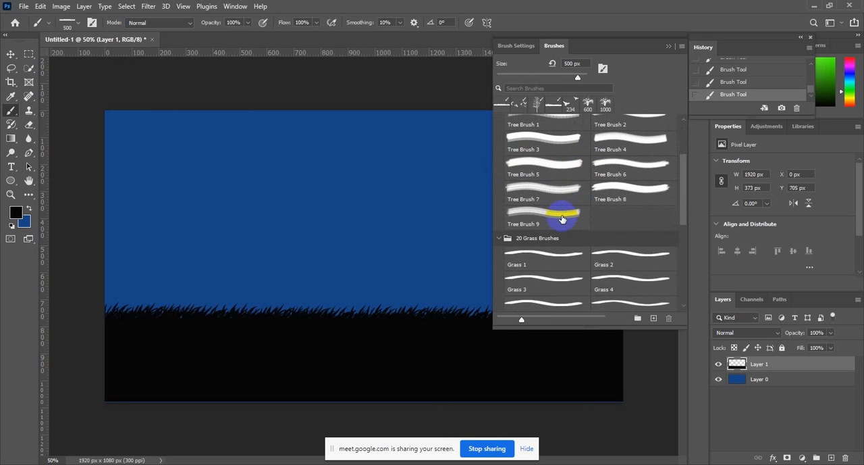
scroll(628, 179, up, 3)
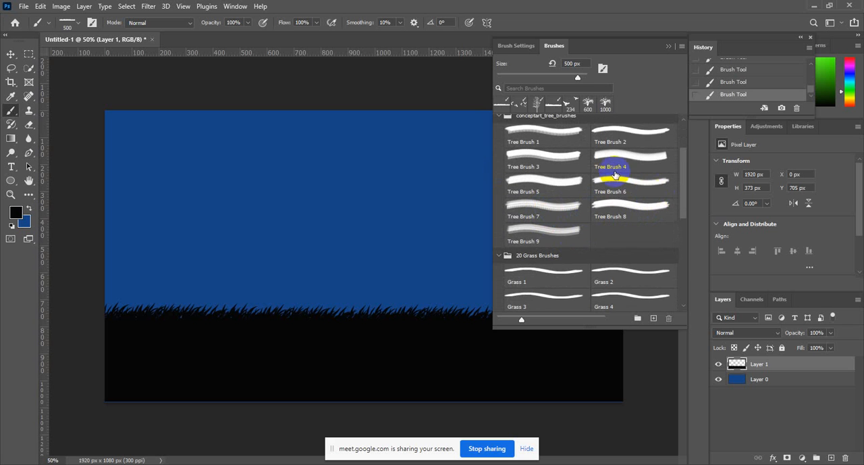
click(569, 101)
click(500, 127)
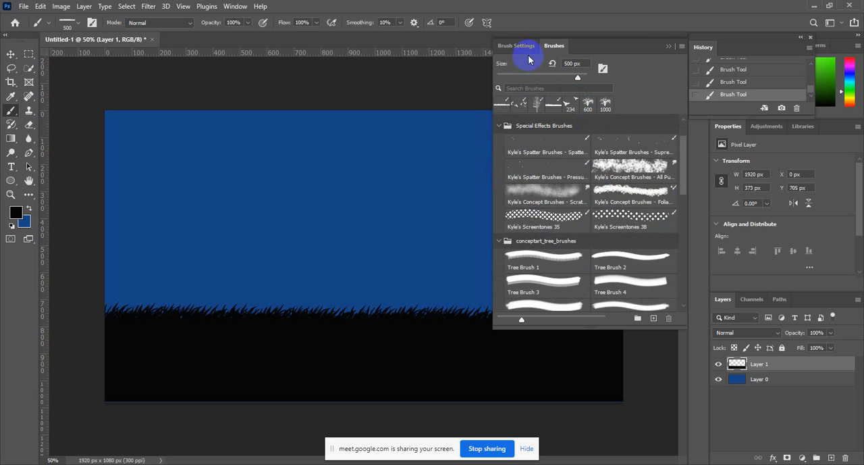
click(527, 47)
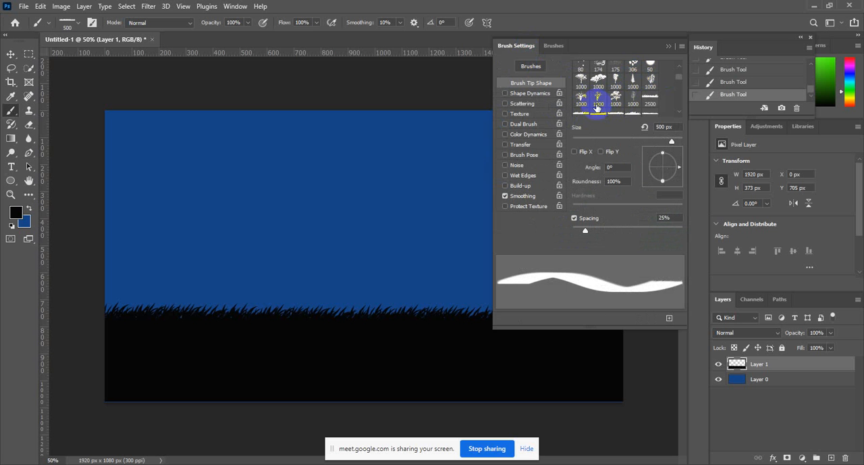
Try out several 1000 px tree brush tips against the canvas, reducing the first one to 800 px.
click(641, 104)
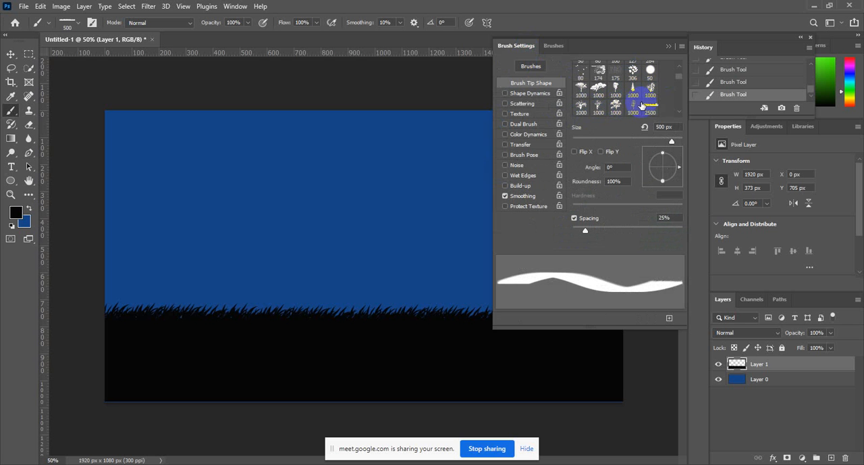
click(586, 89)
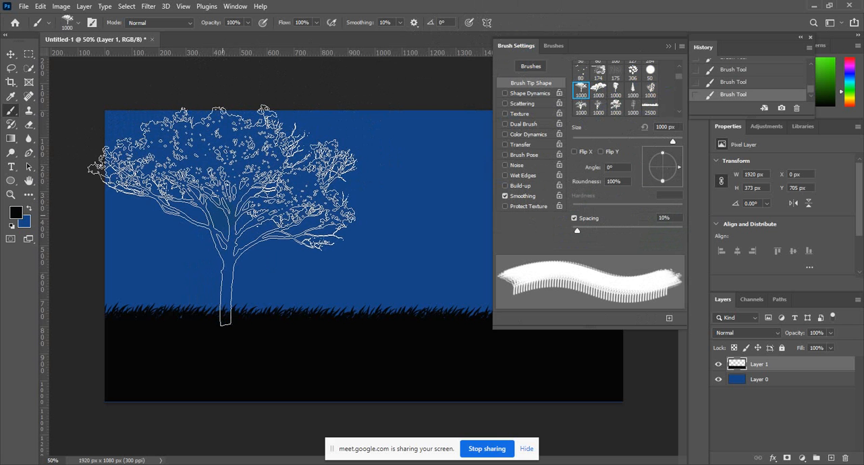
key(bracketleft)
key(bracketleft)
scroll(628, 88, up, 1)
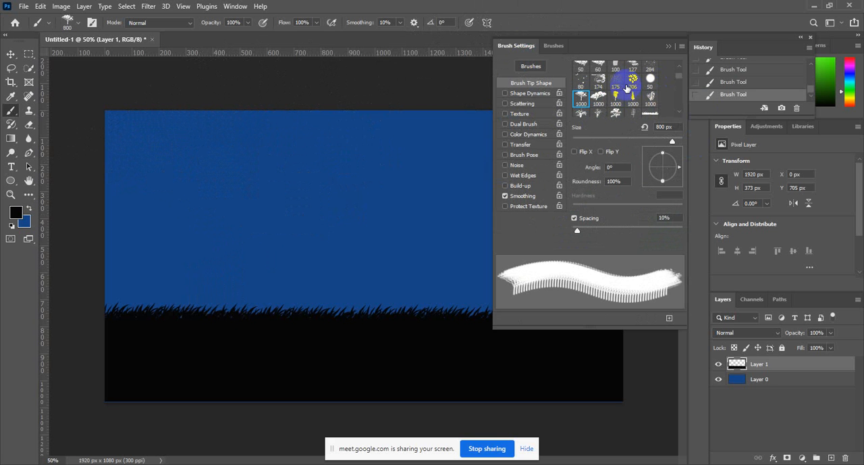
scroll(627, 88, up, 1)
click(615, 106)
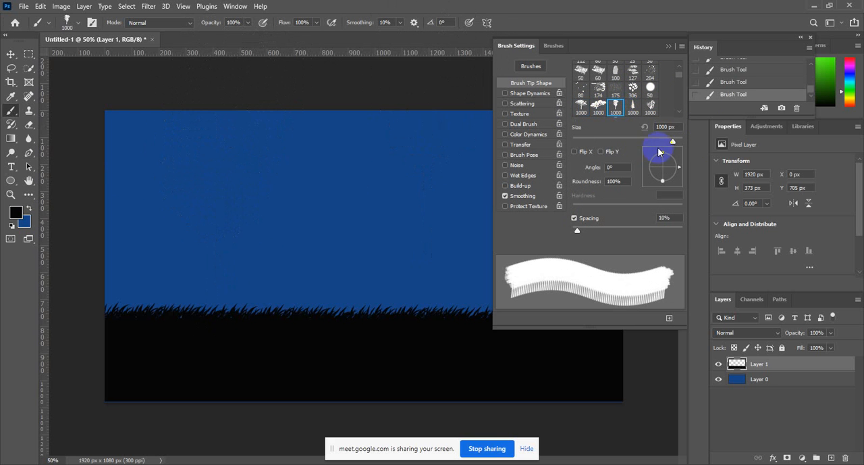
click(598, 105)
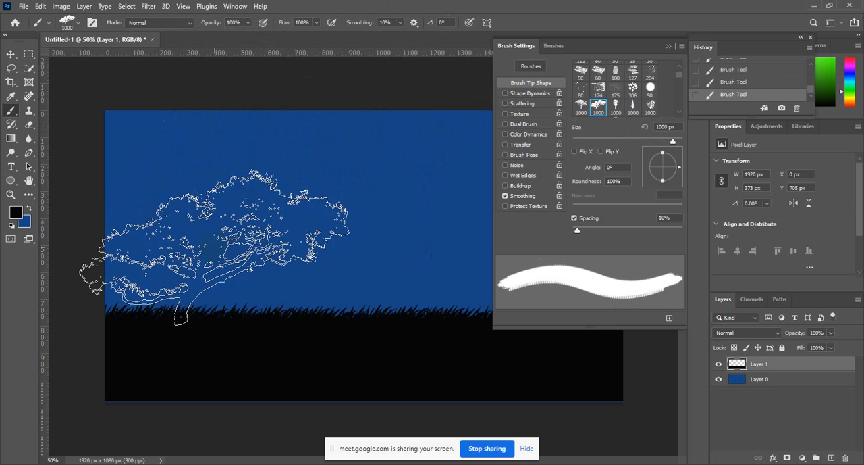
scroll(651, 105, down, 2)
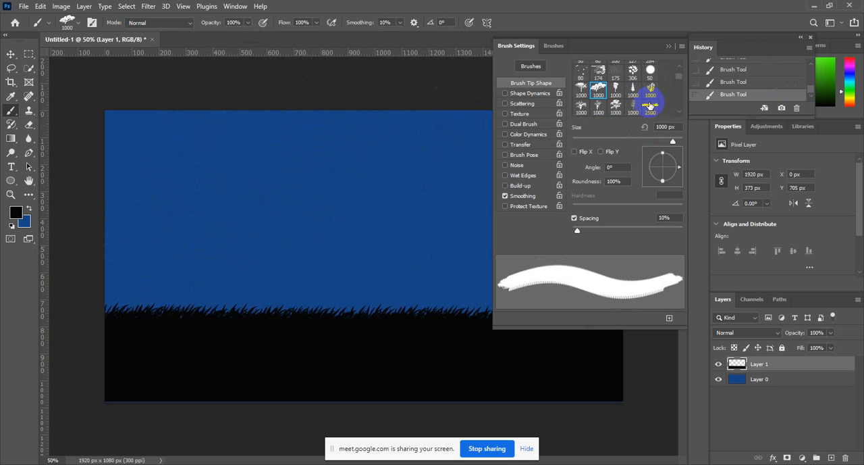
scroll(653, 106, down, 1)
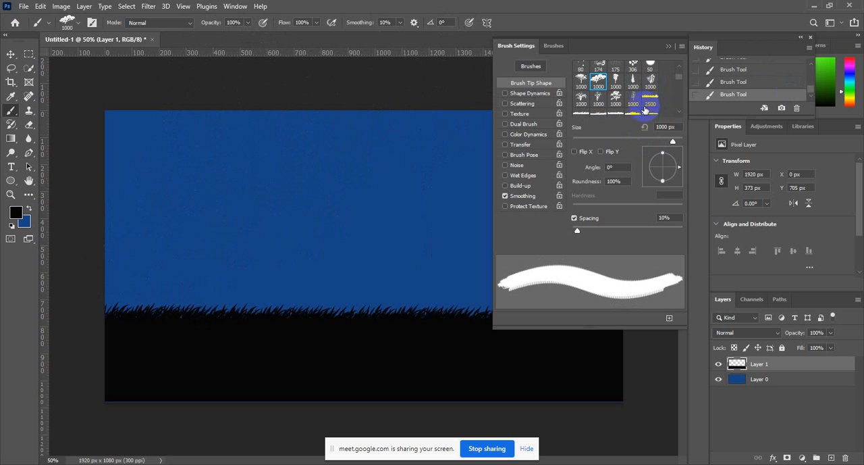
Choose the first 1000 px tree brush tip, reduce it to 700 px and stamp a black tree standing on the grass near the canvas's left edge.
click(581, 82)
key(bracketleft)
key(bracketleft)
key(bracketleft)
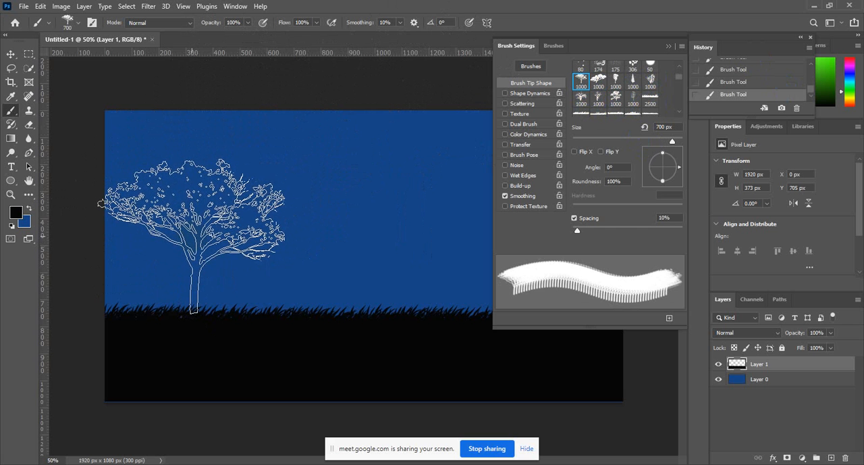
click(196, 237)
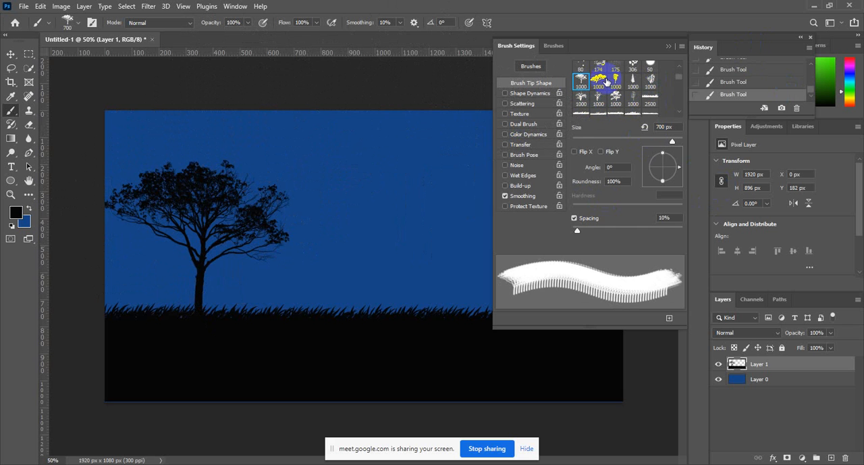
Choose the second 234 px bird brush tip and stamp a pair of black birds in the sky beside the treetop.
scroll(633, 93, down, 5)
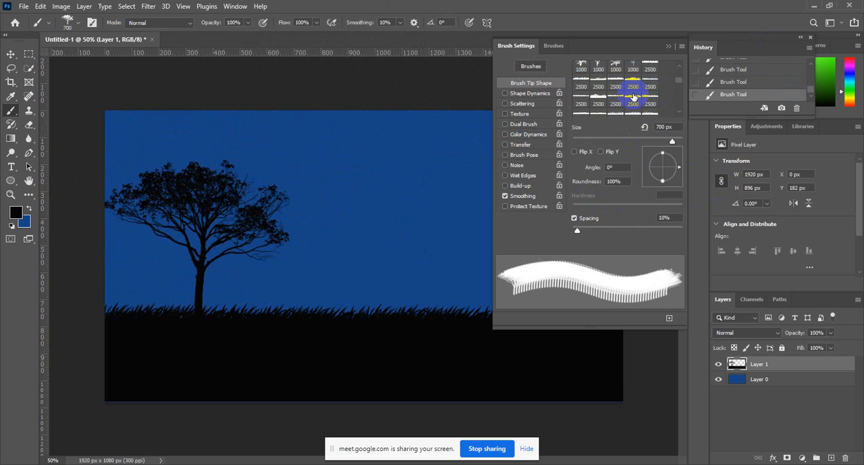
scroll(635, 100, down, 6)
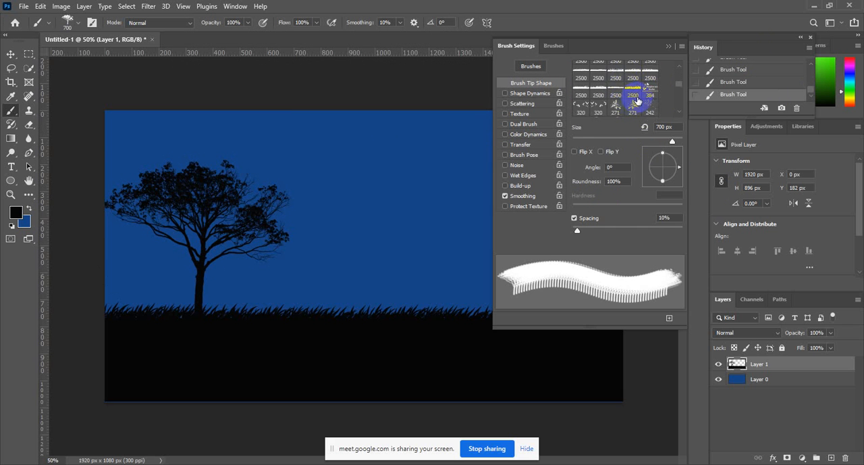
scroll(639, 107, down, 3)
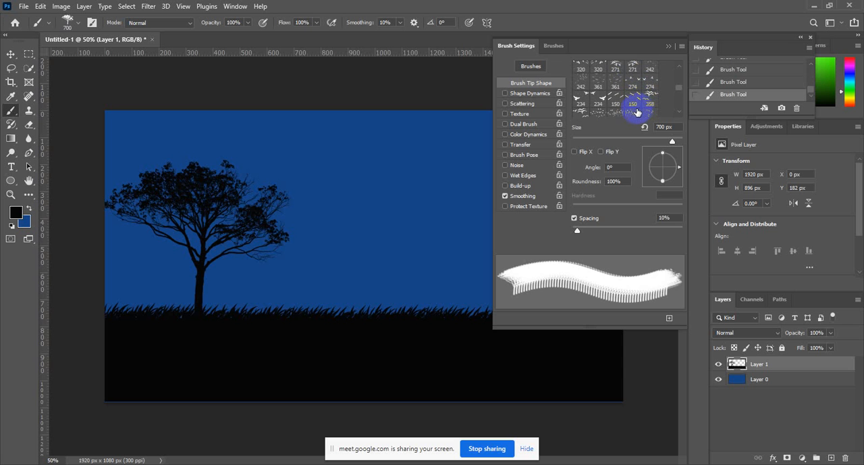
scroll(633, 105, down, 1)
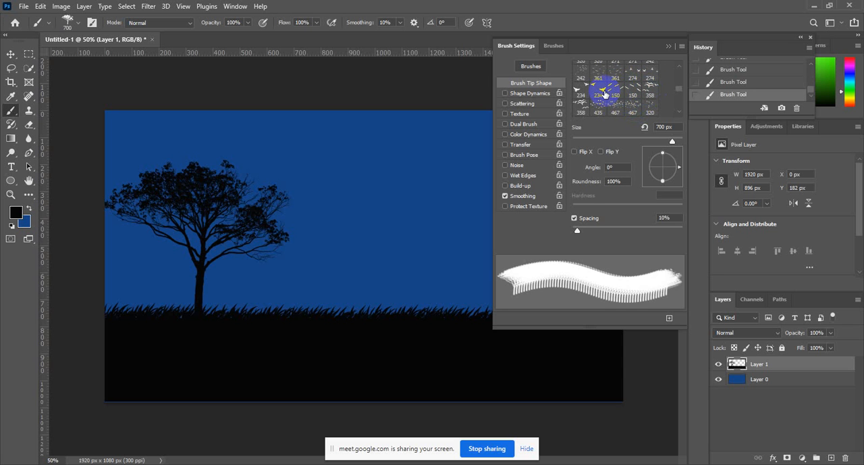
click(604, 94)
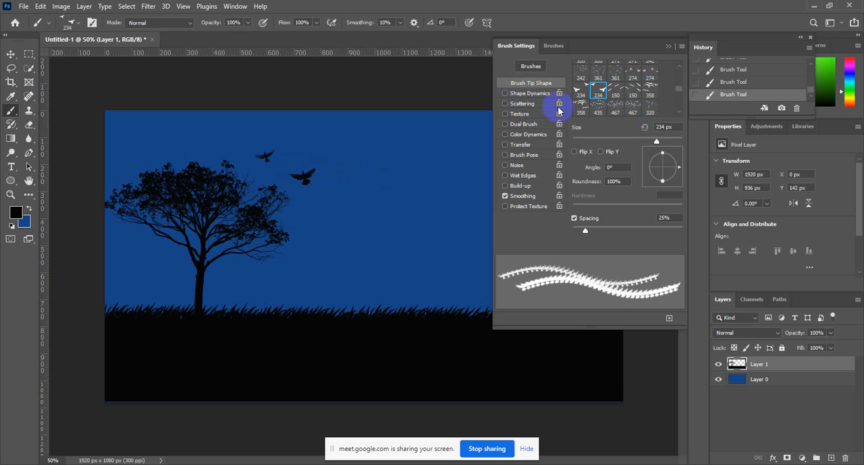
Try stamping a flock with the 480 px bird brush tip in the sky right of the two birds, and undo it.
scroll(619, 100, down, 1)
scroll(620, 100, down, 4)
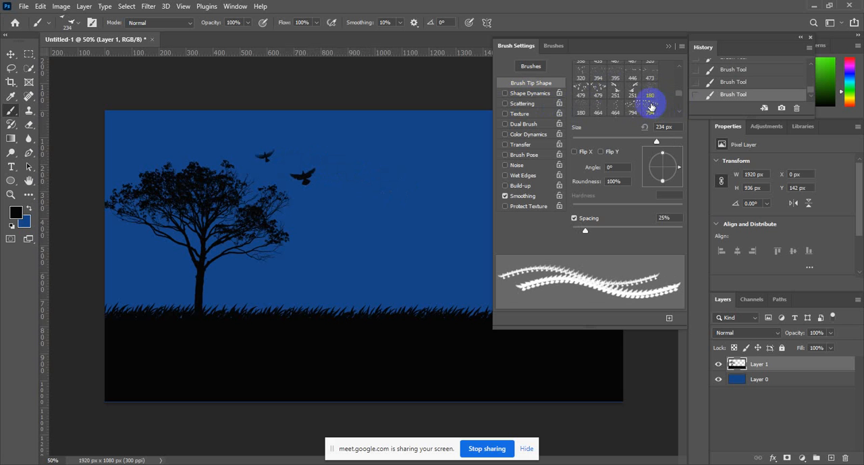
scroll(650, 106, down, 2)
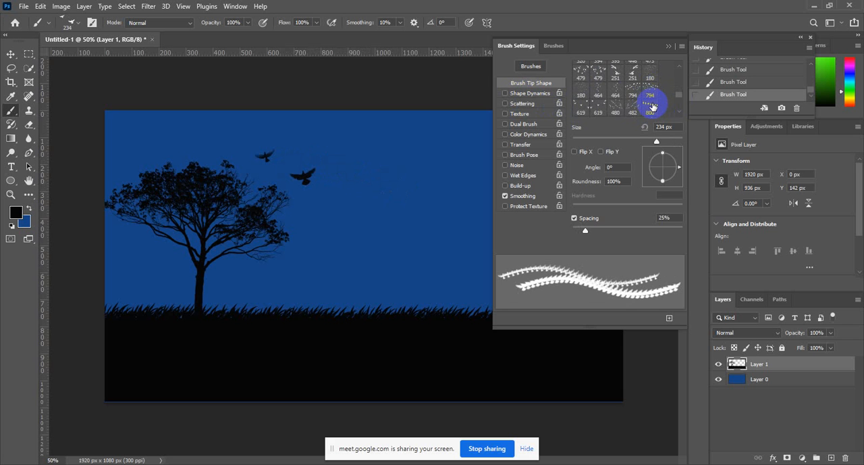
click(616, 102)
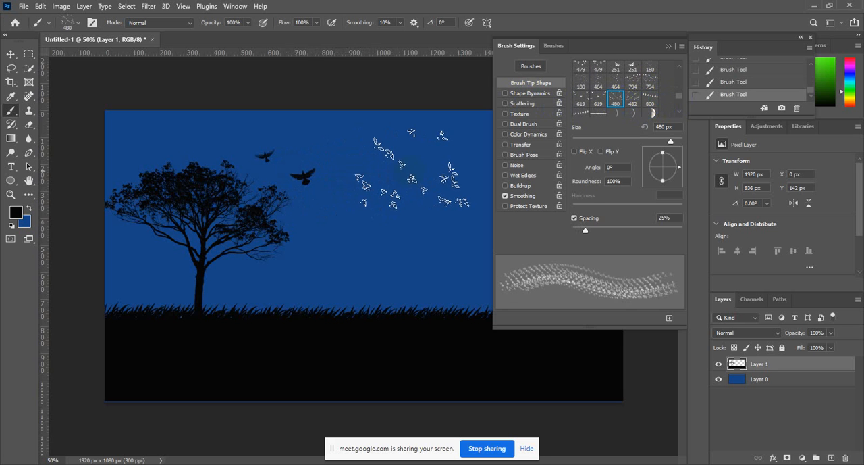
click(416, 165)
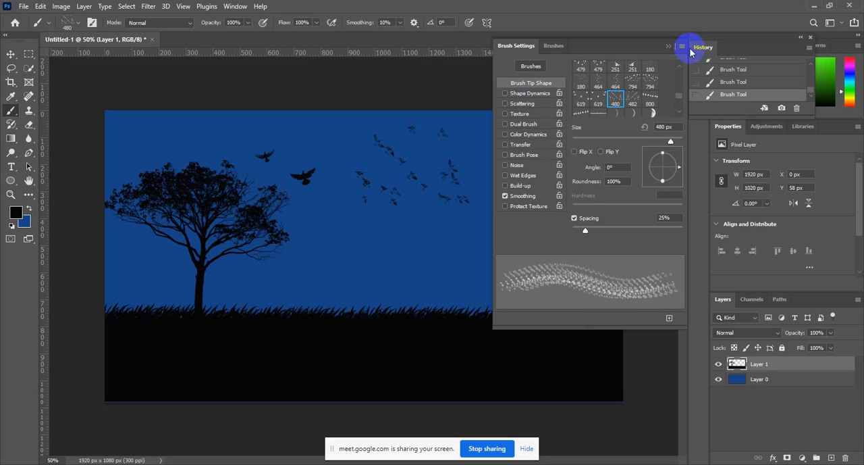
key(ctrl+z)
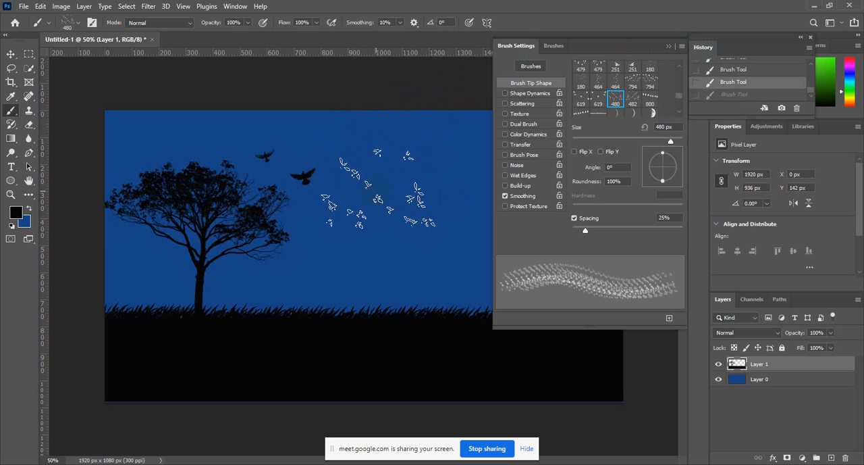
Try a smaller flock stamp with the brush reduced to 250 px beside the two birds, and undo it.
key(bracketleft)
key(bracketleft)
key(bracketleft)
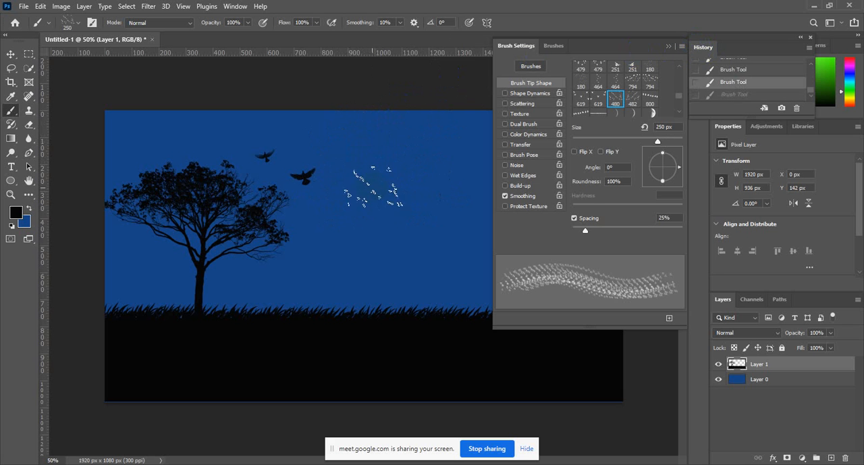
click(363, 163)
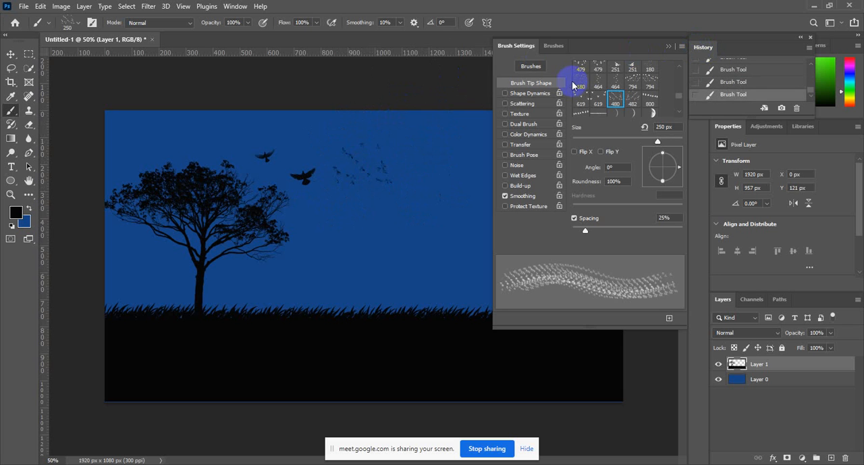
key(ctrl+z)
Choose a 2500 px moon brush tip, collapse the brush settings and reduce the brush size to 400 px.
scroll(614, 111, down, 2)
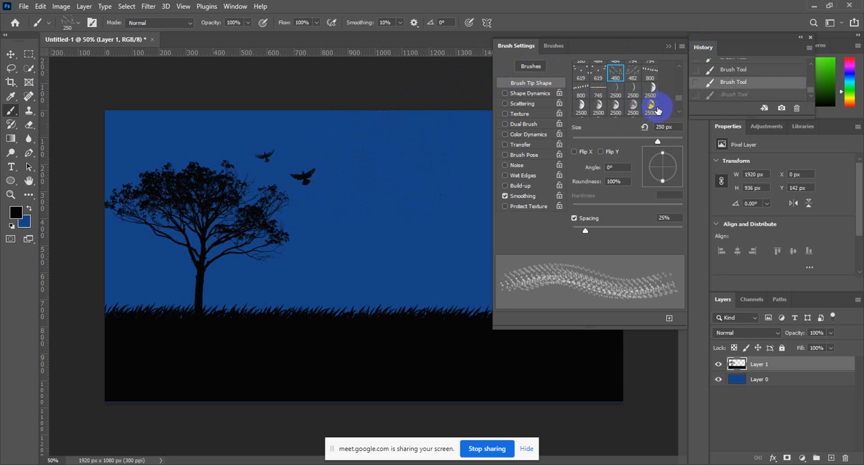
click(651, 106)
click(667, 45)
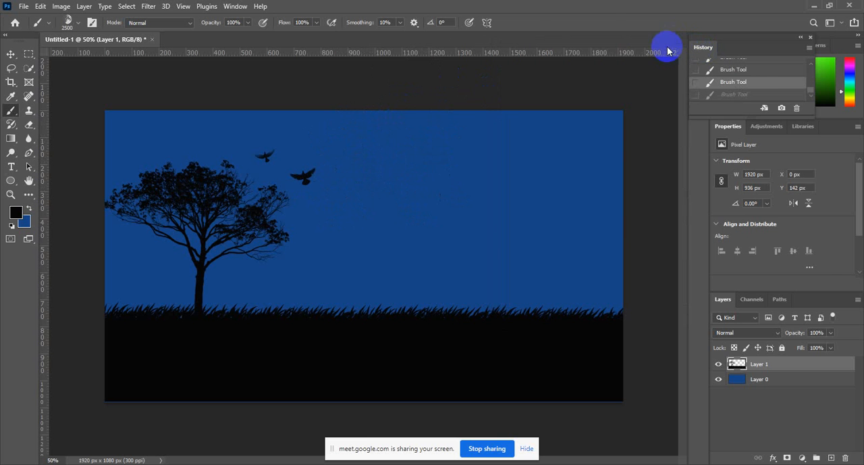
key(bracketleft)
key(bracketleft)
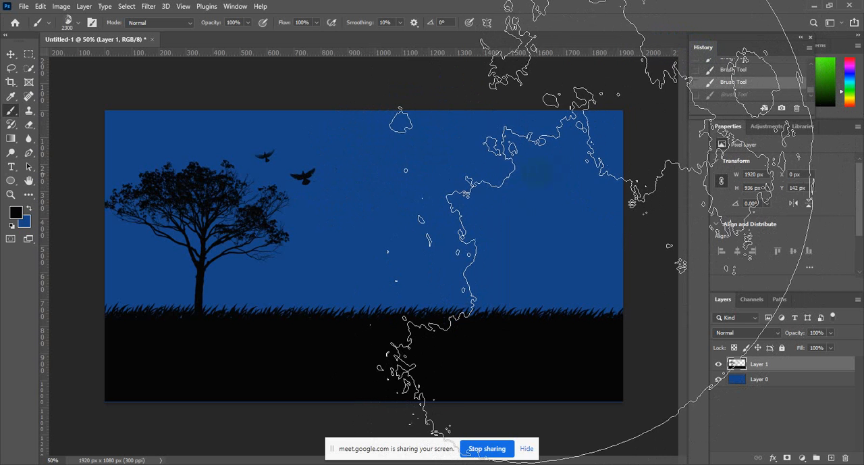
key(bracketleft)
key(bracketleft)
key(bracketleft)
key(bracketleft)
key(bracketleft)
key(bracketleft)
key(bracketleft)
key(bracketleft)
key(bracketleft)
key(bracketleft)
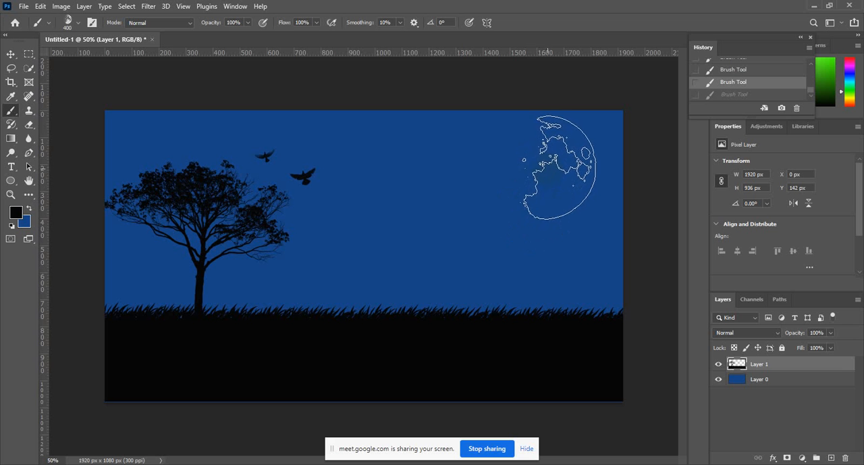
Try stamping the moon in black at 400 px in the sky opposite the tree, and undo it.
key(bracketleft)
key(bracketright)
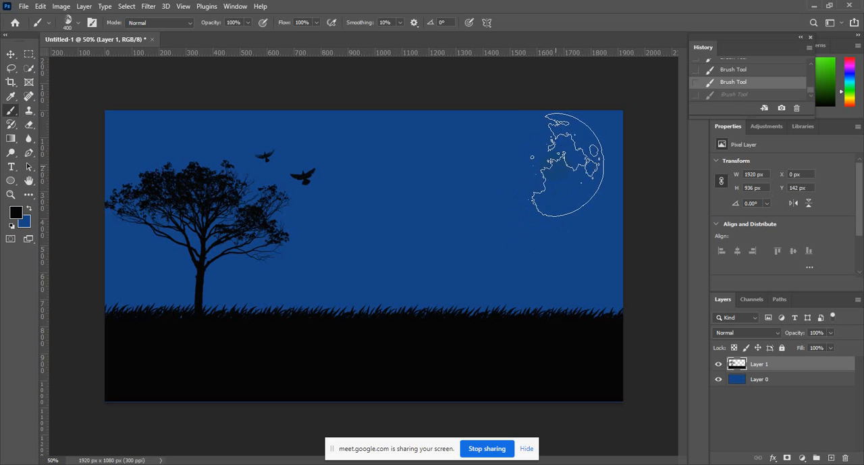
click(566, 164)
key(ctrl+z)
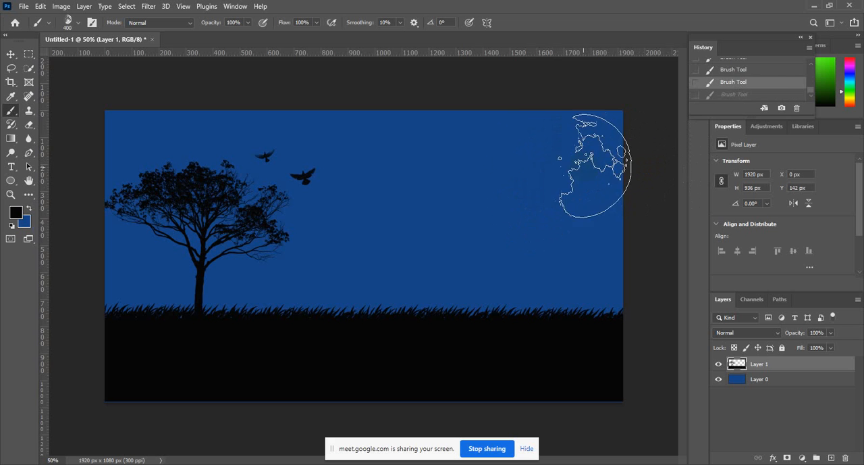
Set the foreground color to the near-white ecf2e9.
click(20, 214)
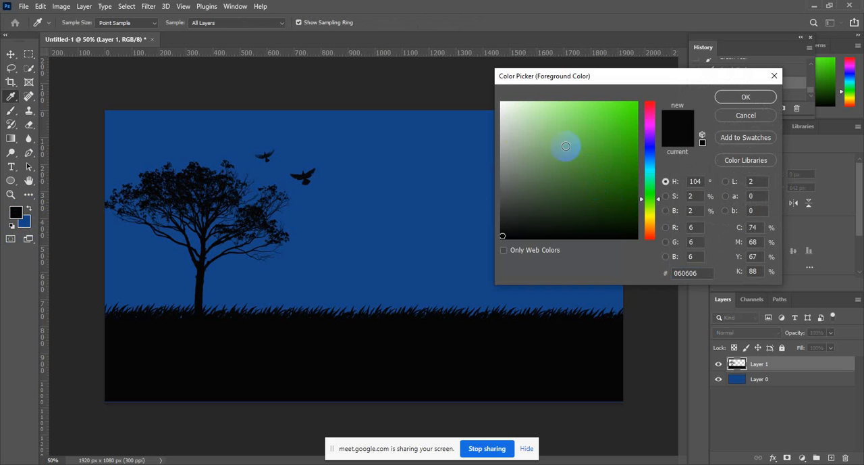
mouse_move(514, 127)
mouse_down()
mouse_move(507, 139)
mouse_move(505, 115)
mouse_up()
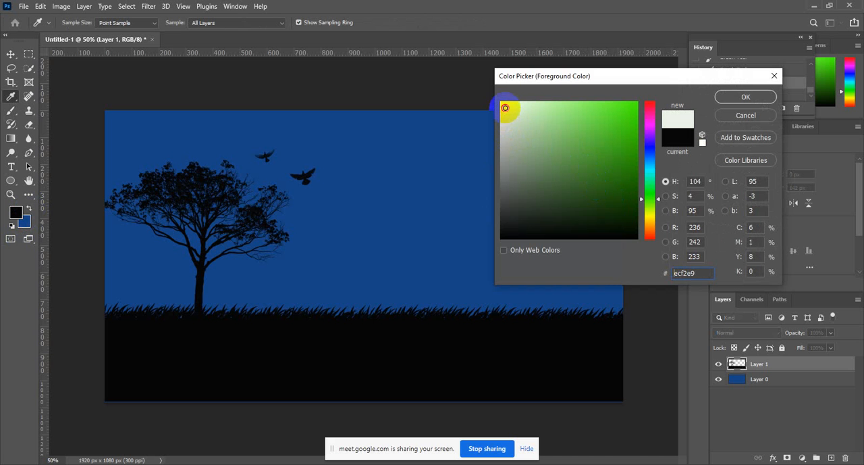
click(746, 97)
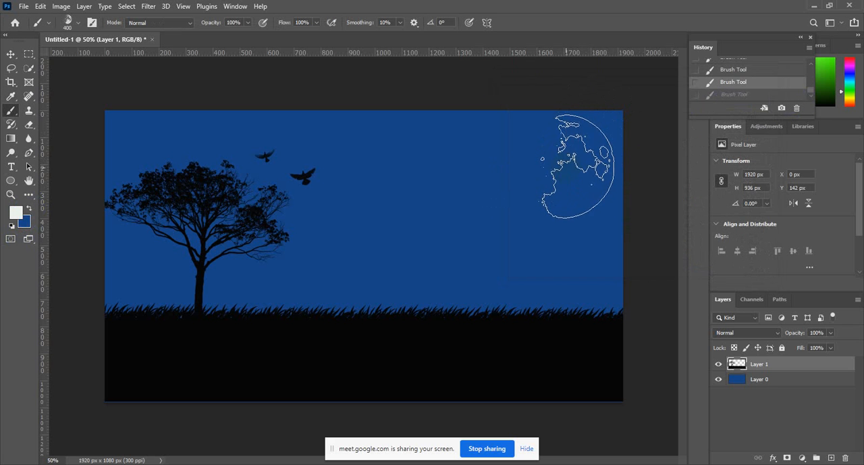
Try stamping the near-white moon at 400 px in the sky, undo it, and reduce the brush size to 250 px.
click(574, 167)
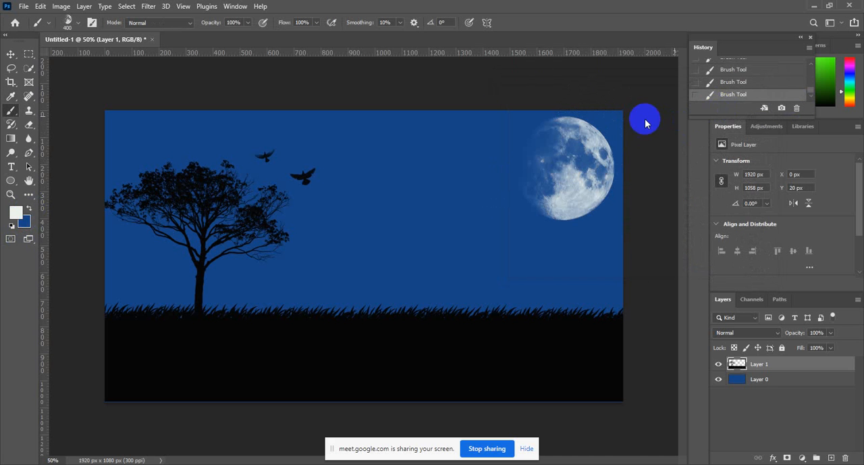
key(ctrl+z)
key(bracketleft)
key(bracketleft)
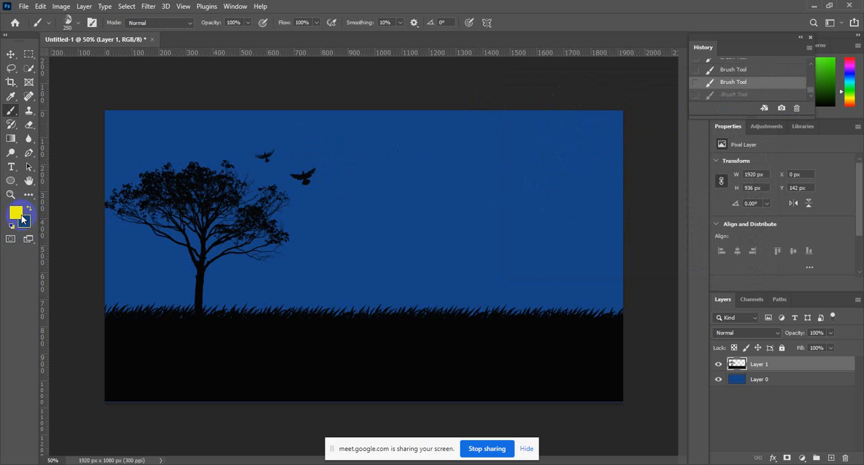
Look through the 20 Grass Brushes presets for the available brushes.
click(73, 24)
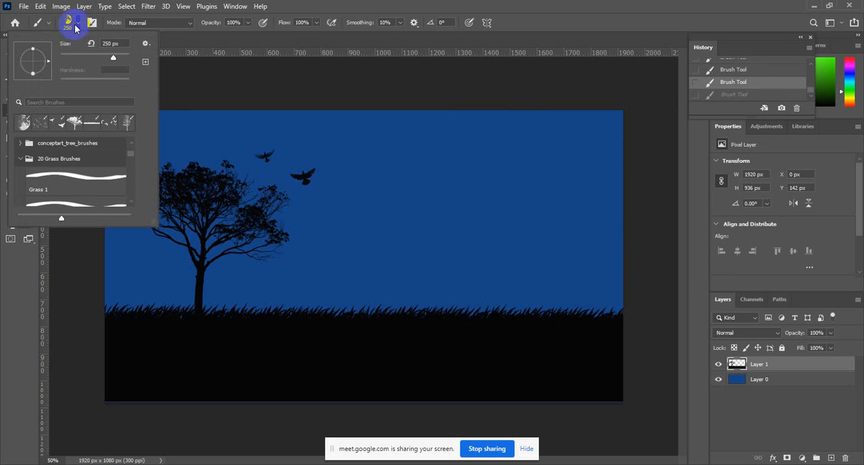
scroll(106, 172, down, 1)
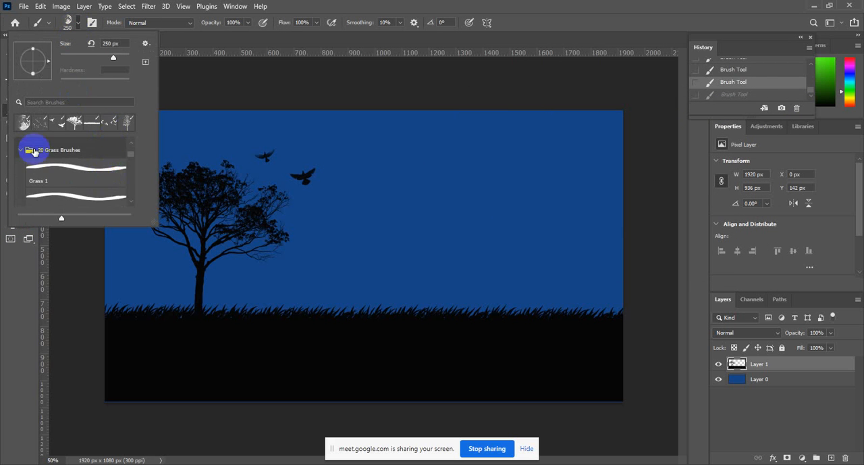
scroll(35, 147, up, 1)
scroll(115, 173, down, 3)
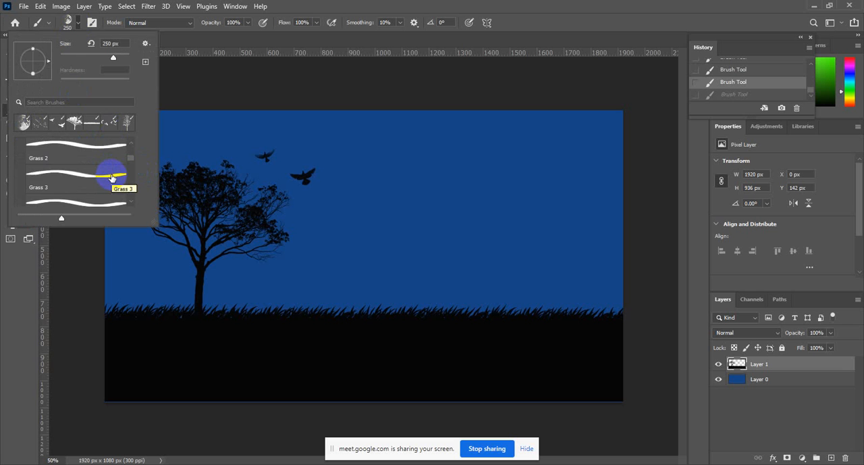
scroll(112, 178, down, 1)
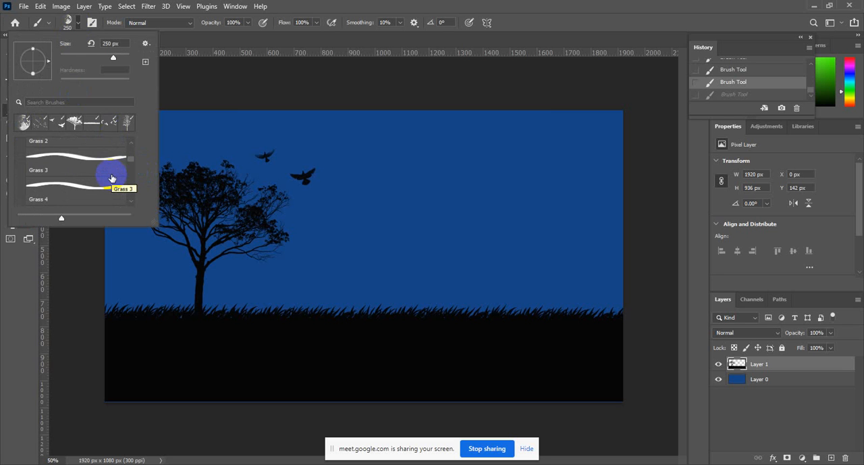
scroll(101, 172, down, 5)
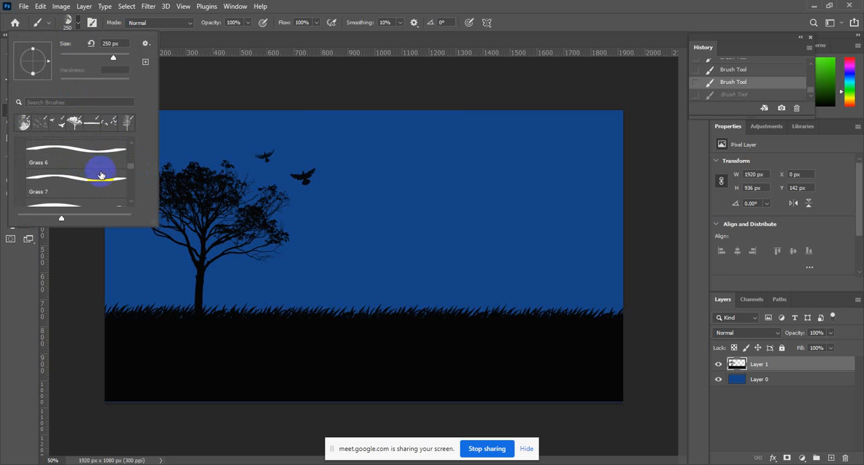
scroll(100, 177, down, 5)
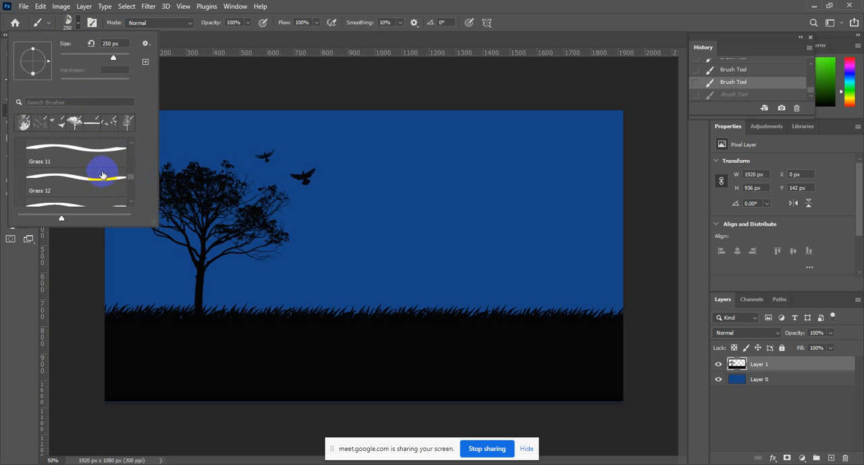
scroll(101, 176, up, 4)
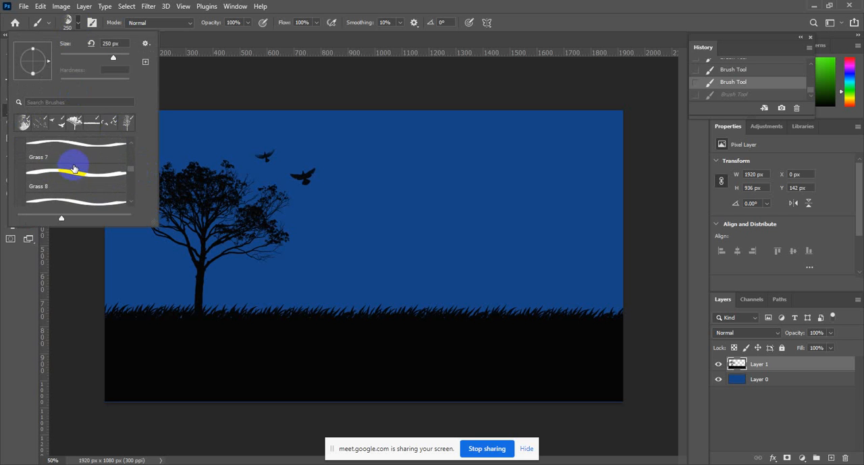
scroll(74, 169, up, 1)
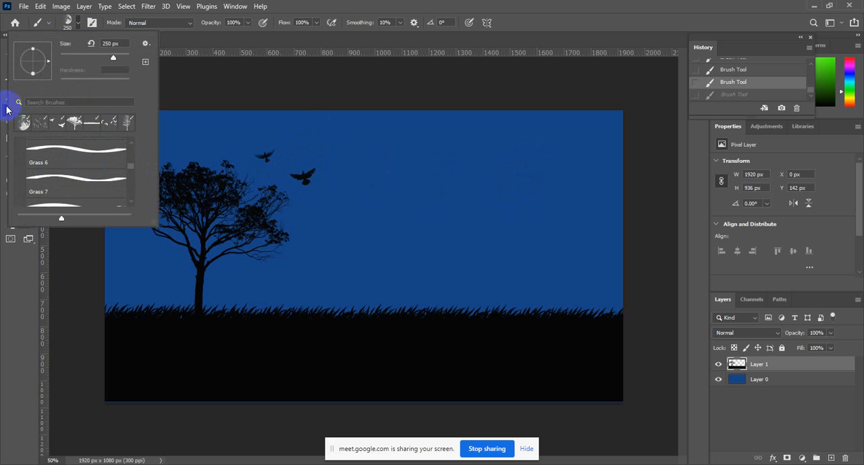
Choose a different 2500 px moon brush tip, a half moon lit on its left side, in the brush settings.
click(91, 22)
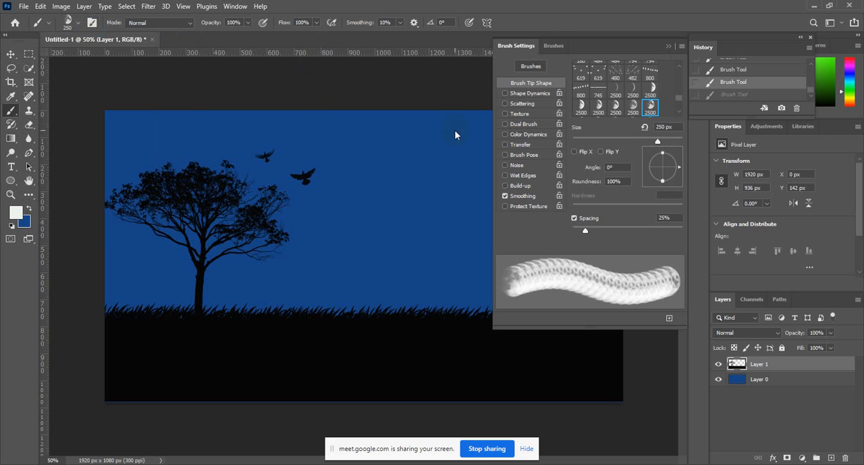
scroll(636, 115, down, 1)
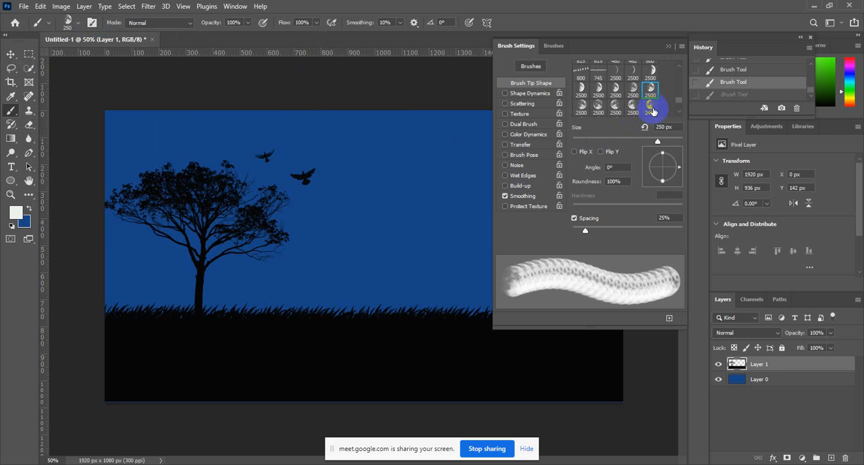
scroll(652, 111, down, 1)
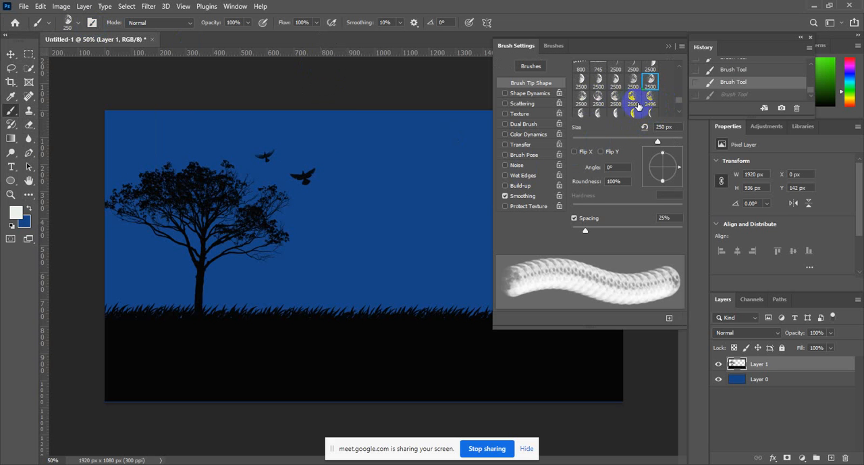
scroll(637, 106, down, 3)
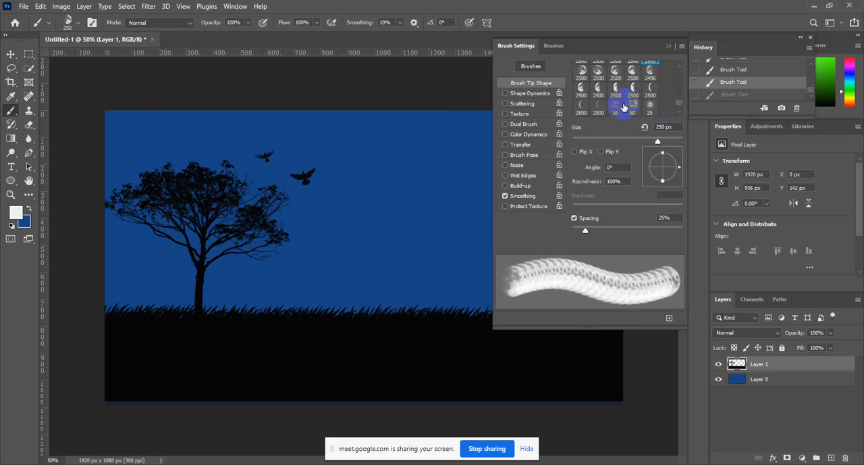
scroll(634, 108, down, 1)
scroll(623, 110, up, 1)
scroll(607, 97, up, 1)
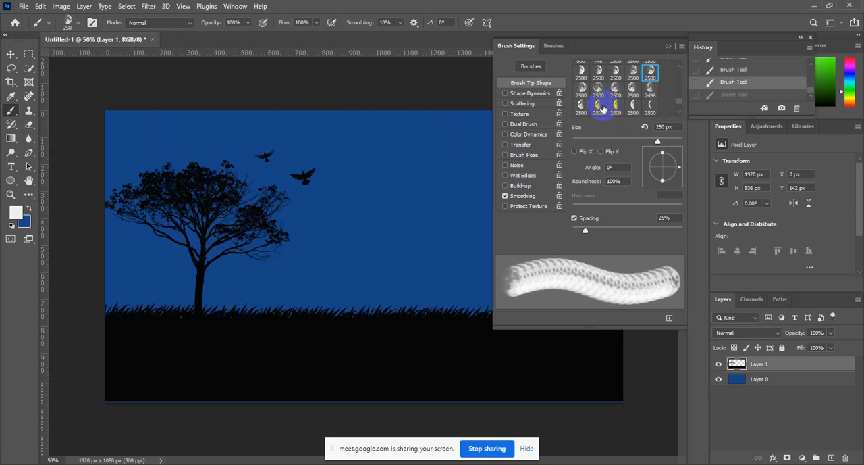
click(599, 106)
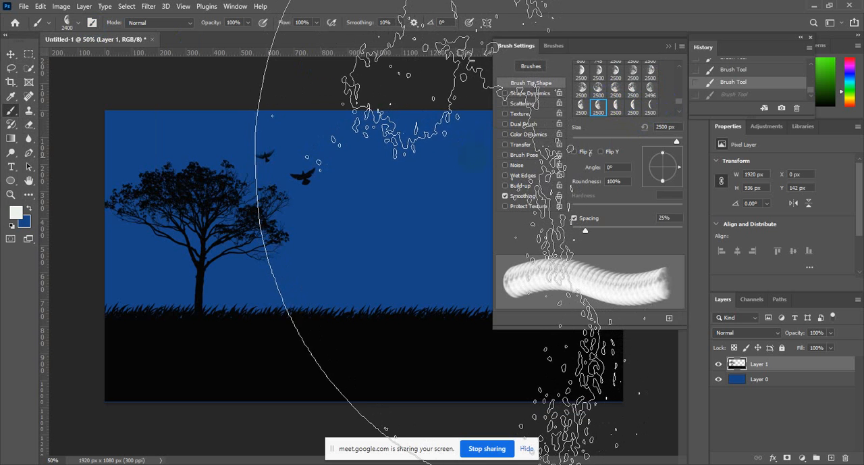
Reduce the half-moon brush size to 200 px and collapse the brush settings.
key(bracketleft)
key(bracketleft)
key(bracketleft)
key(bracketleft)
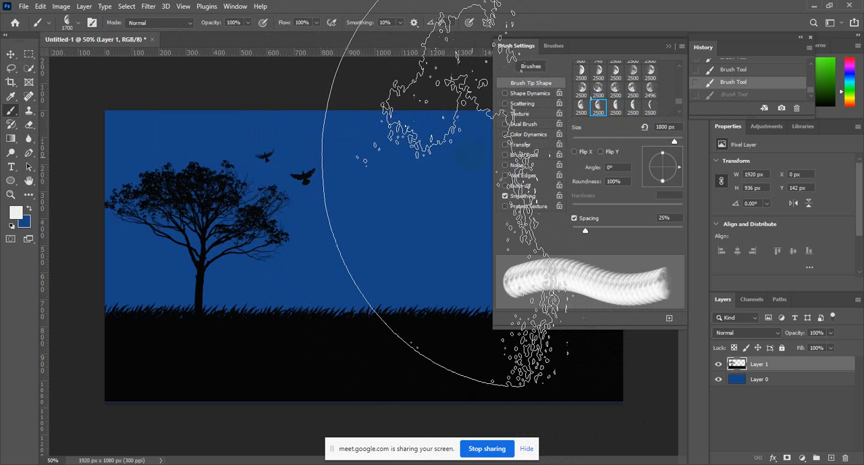
key(bracketleft)
key(bracketleft)
key(bracketleft)
key(bracketleft)
key(bracketleft)
key(bracketleft)
key(bracketleft)
key(bracketleft)
key(bracketleft)
key(bracketleft)
key(bracketleft)
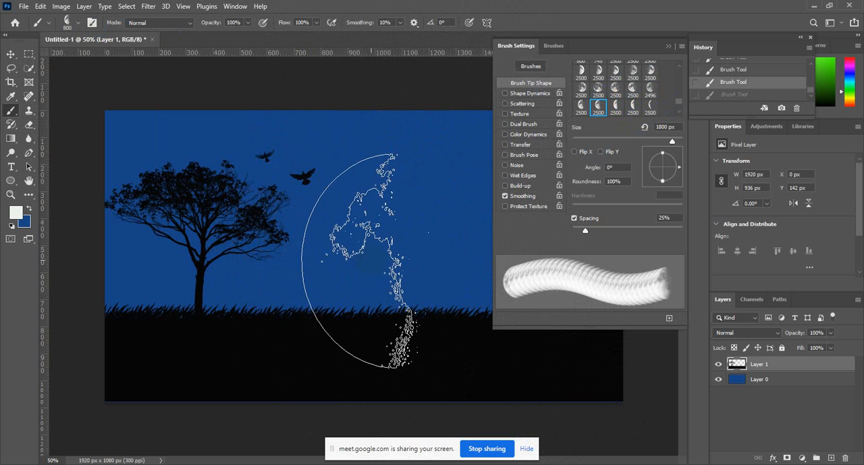
key(bracketleft)
key(bracketleft)
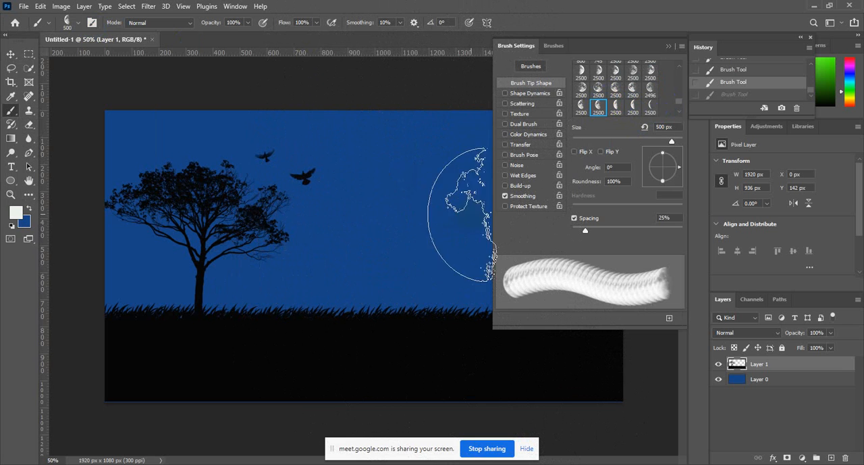
click(668, 45)
key(bracketleft)
key(bracketleft)
key(bracketleft)
key(bracketleft)
key(bracketleft)
key(bracketleft)
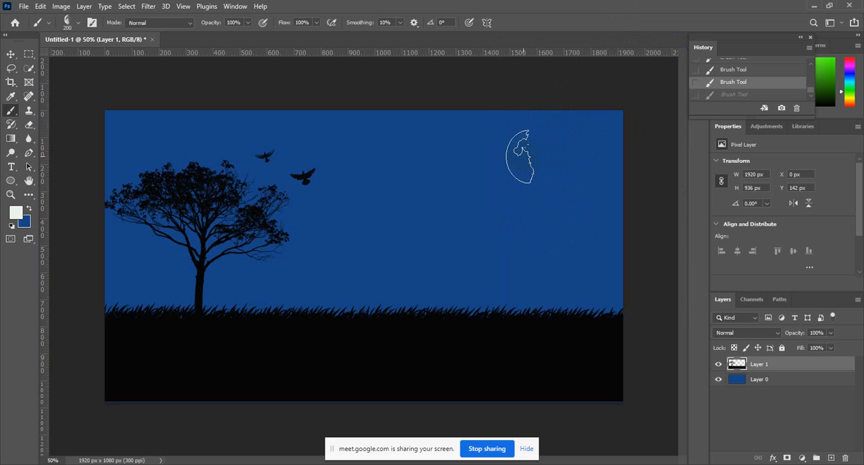
Try the half moon at 200 px, undo it, and stamp it at 125 px high in the sky opposite the tree.
click(520, 155)
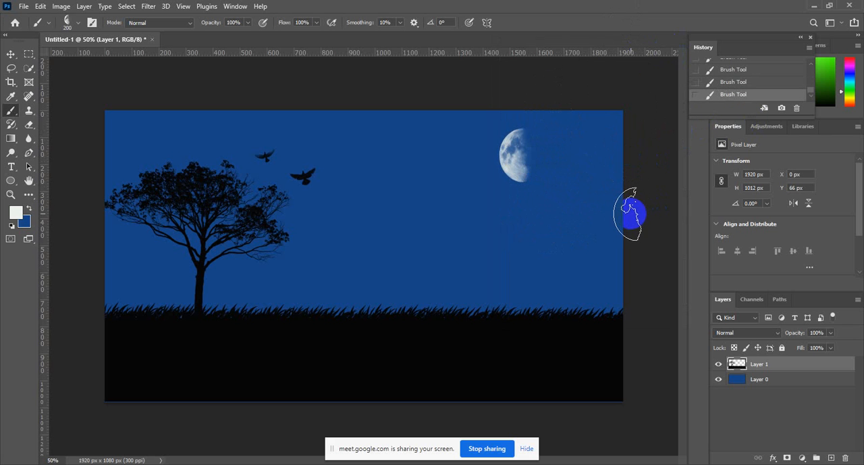
key(ctrl+z)
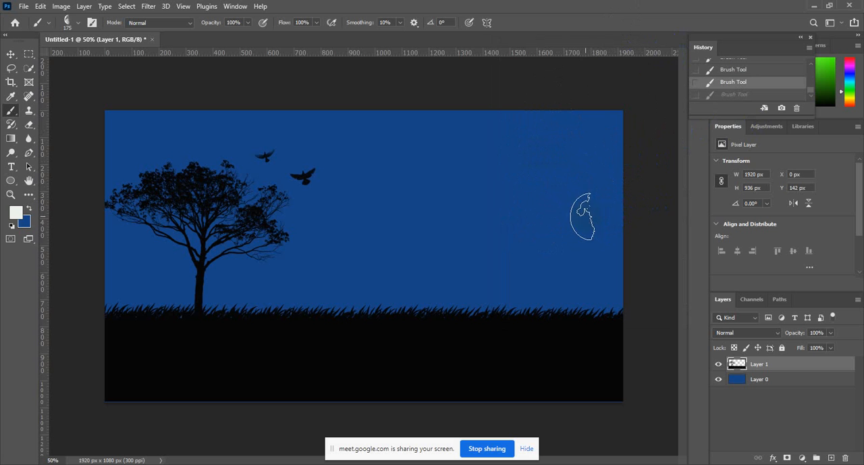
click(540, 147)
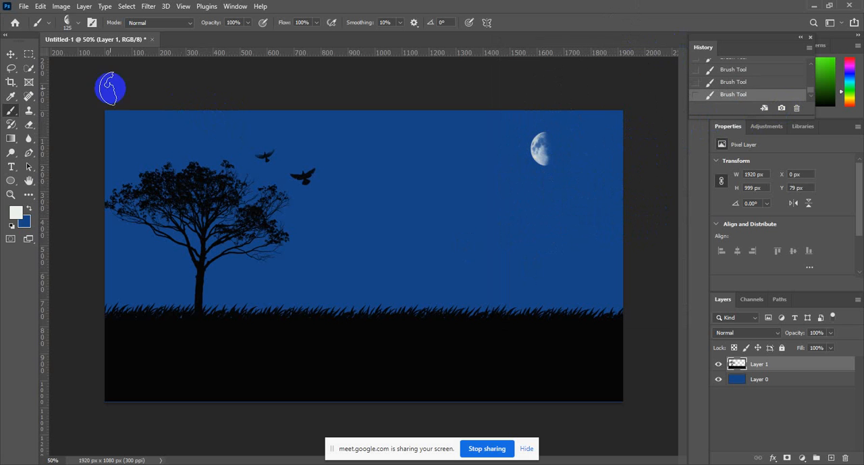
Choose the 283 px speckle brush tip, try a near-white stamp in the sky between the birds and moon, and undo it.
click(76, 25)
click(92, 24)
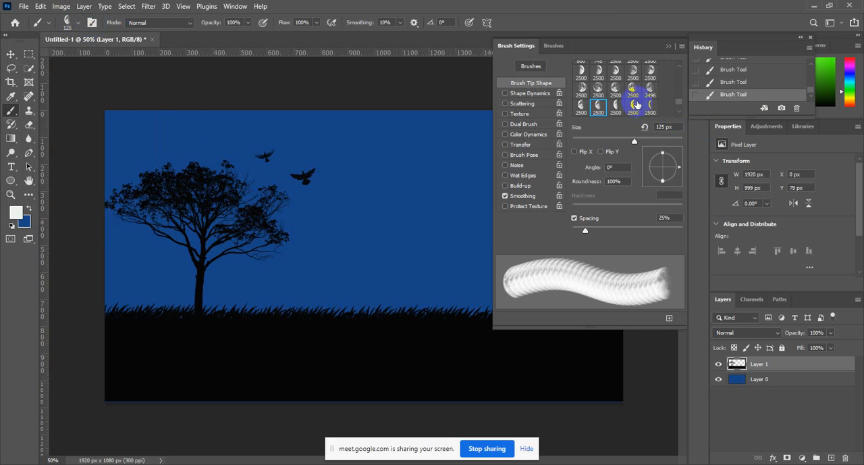
scroll(636, 105, down, 3)
click(598, 92)
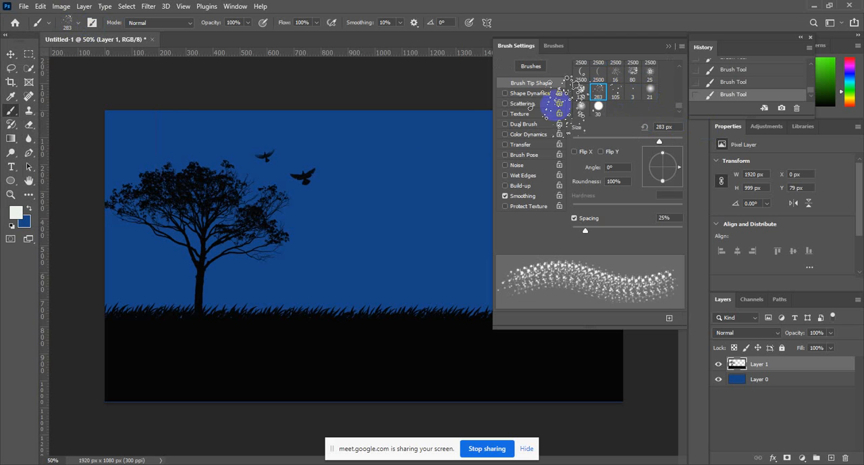
click(669, 47)
key(ctrl+z)
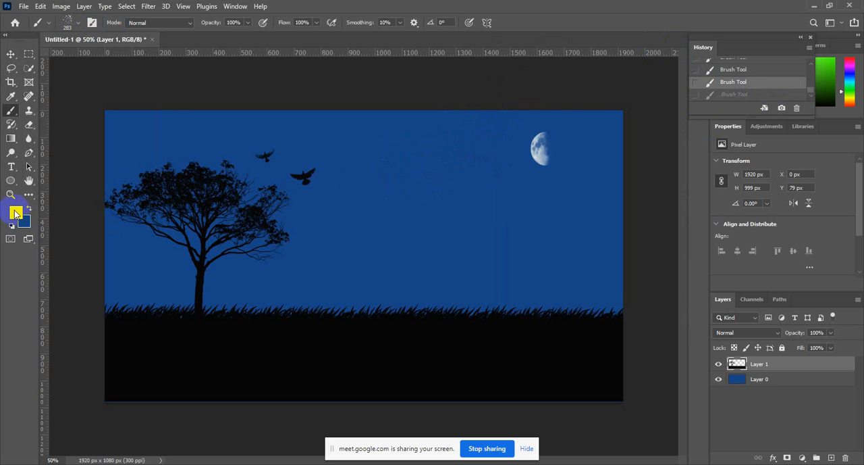
Set the foreground color to the bright yellow f2fa13.
click(16, 213)
click(649, 217)
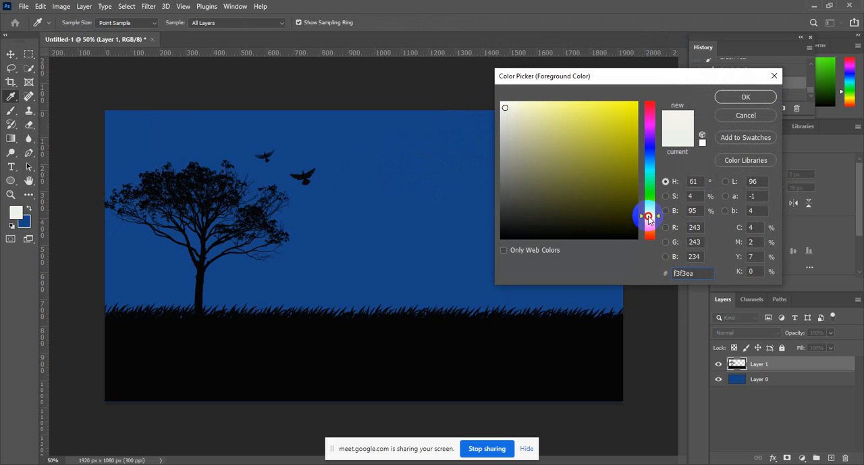
drag(614, 104, 628, 104)
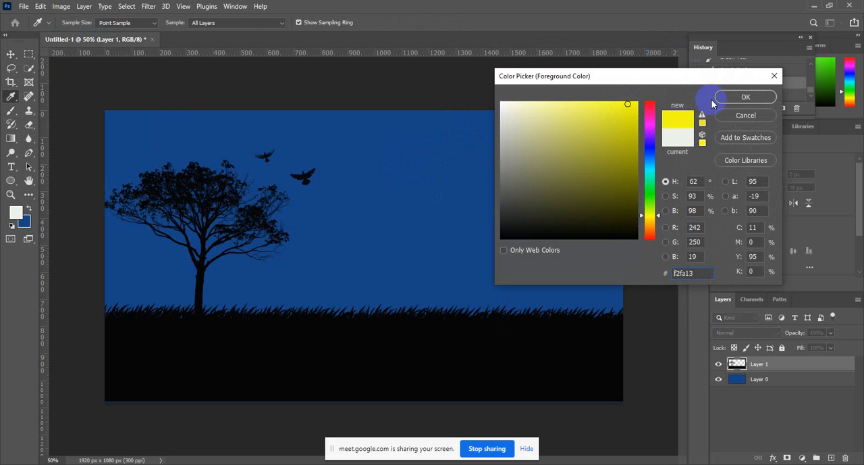
click(723, 98)
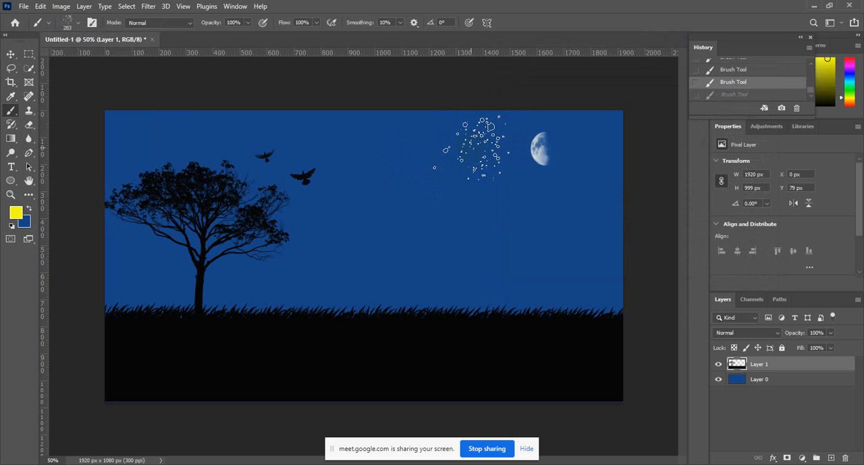
Try a short yellow speckle stroke in the sky left of the moon, and undo it.
drag(459, 133, 449, 165)
key(ctrl+z)
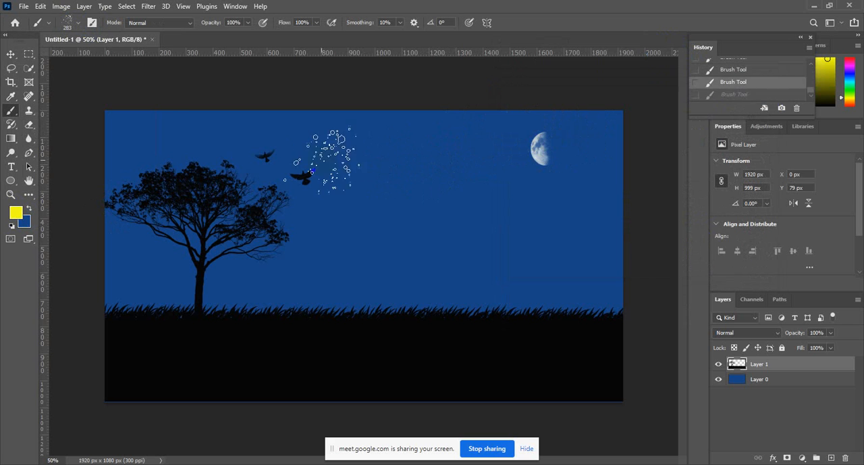
Try single yellow speckle stamps over the tree crown and on the black ground, undoing each one.
click(212, 172)
key(ctrl+z)
click(176, 185)
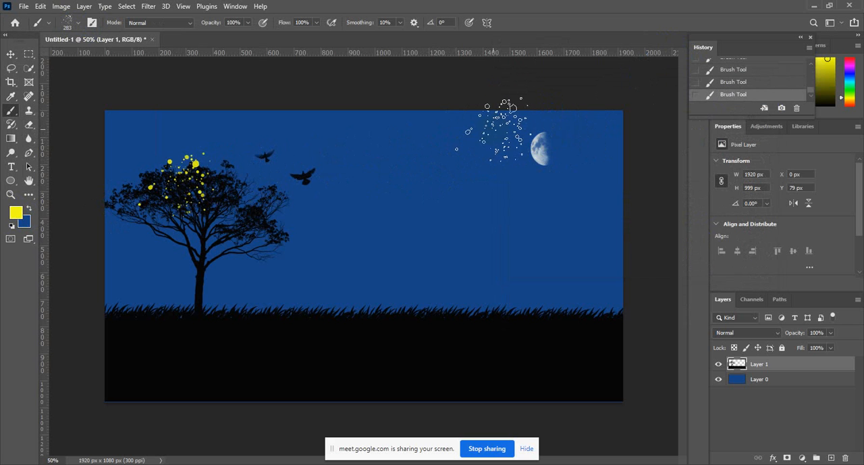
key(ctrl+z)
click(189, 223)
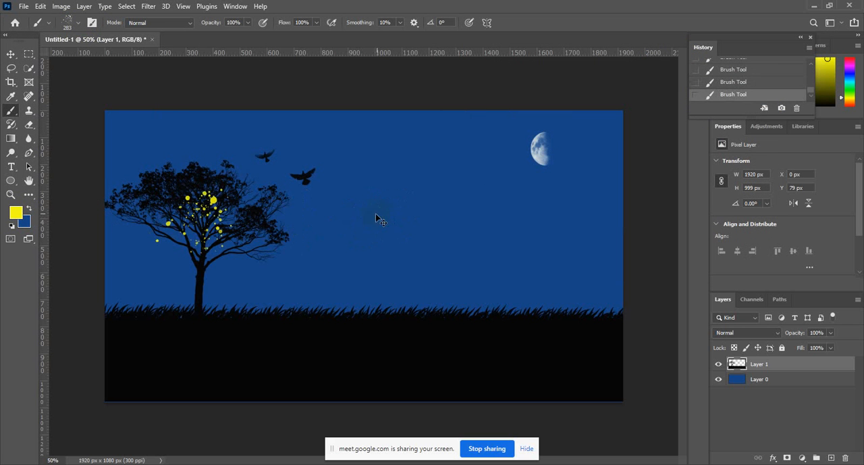
key(ctrl+z)
click(187, 218)
key(ctrl+z)
click(193, 339)
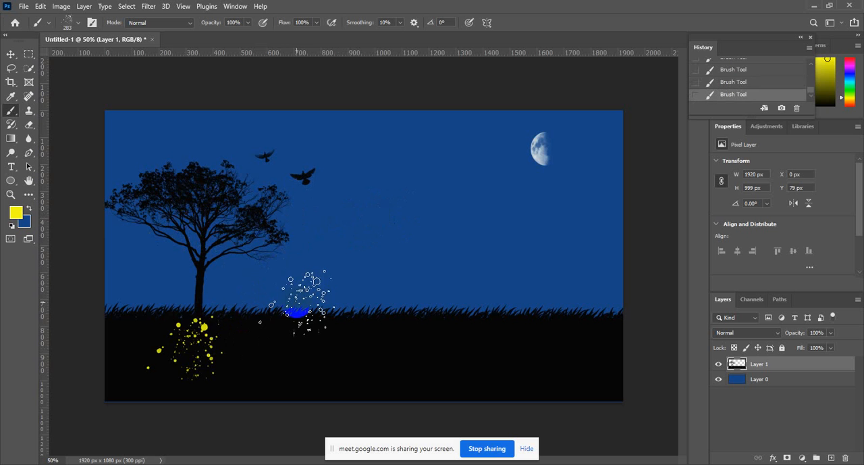
key(ctrl+z)
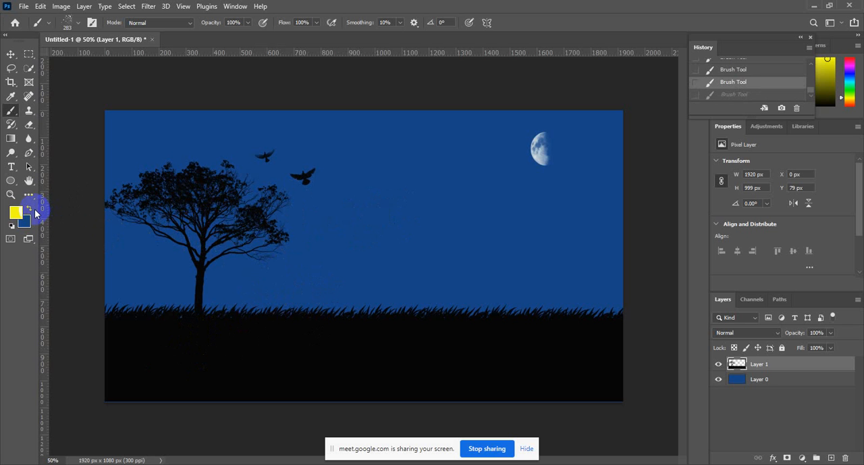
Choose the 479 px bird-flock brush tip.
click(91, 25)
scroll(627, 93, up, 3)
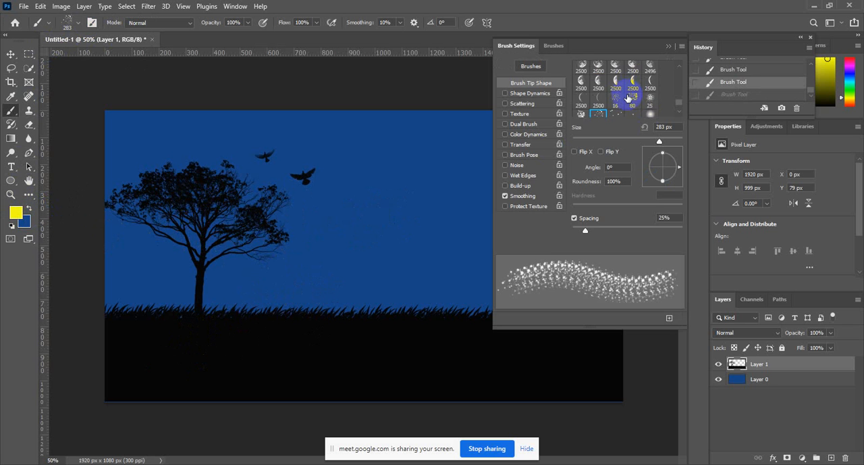
scroll(625, 96, up, 5)
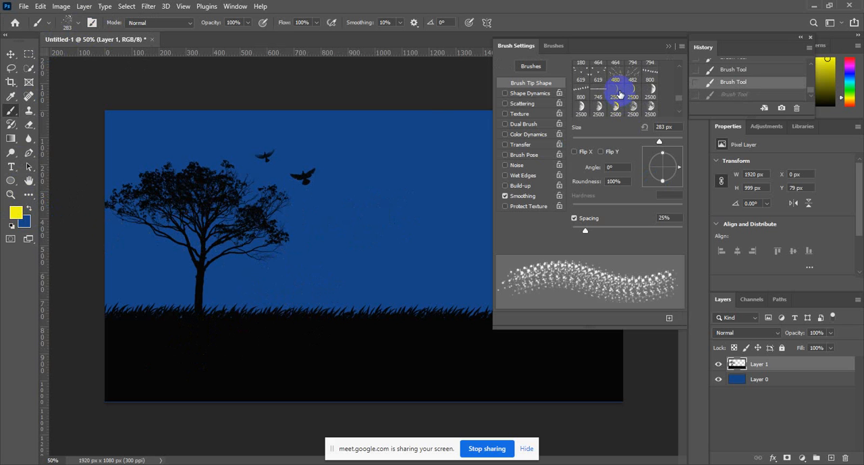
scroll(612, 95, up, 2)
click(584, 103)
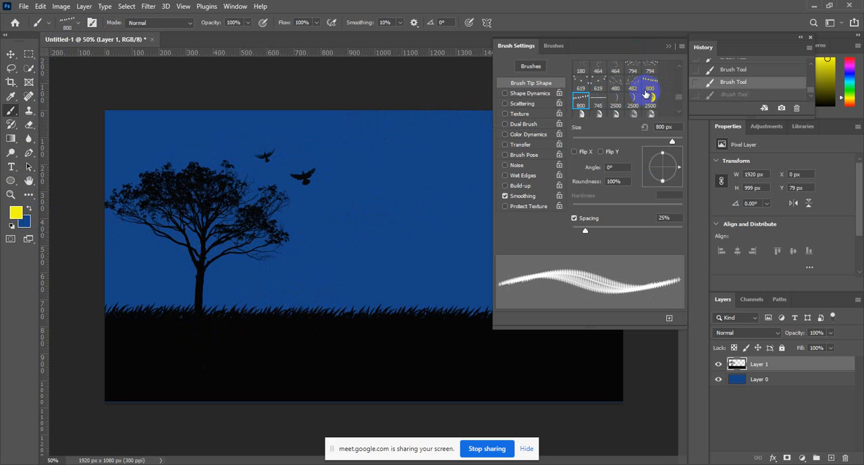
scroll(649, 98, up, 3)
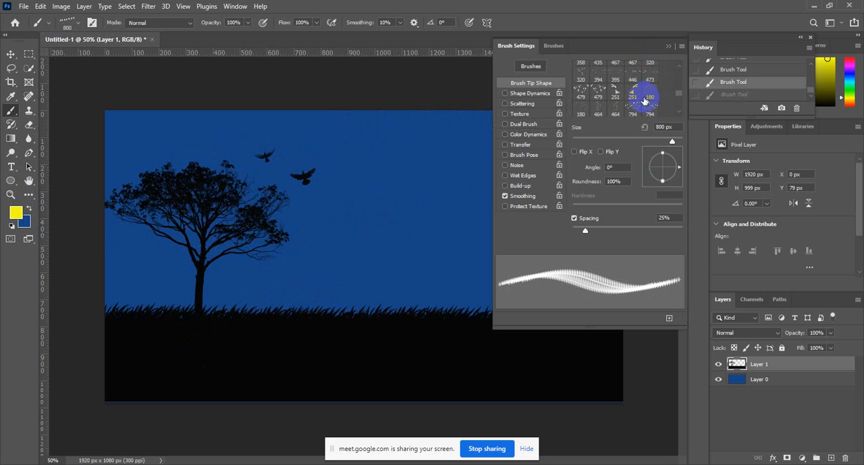
click(599, 94)
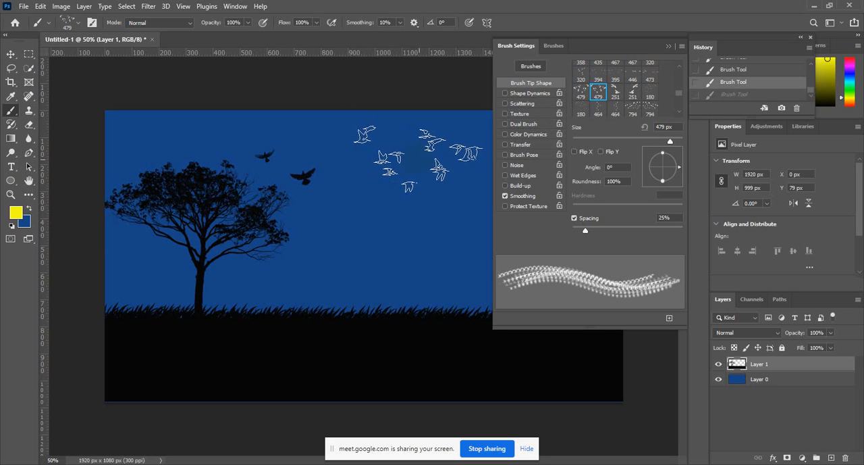
click(669, 46)
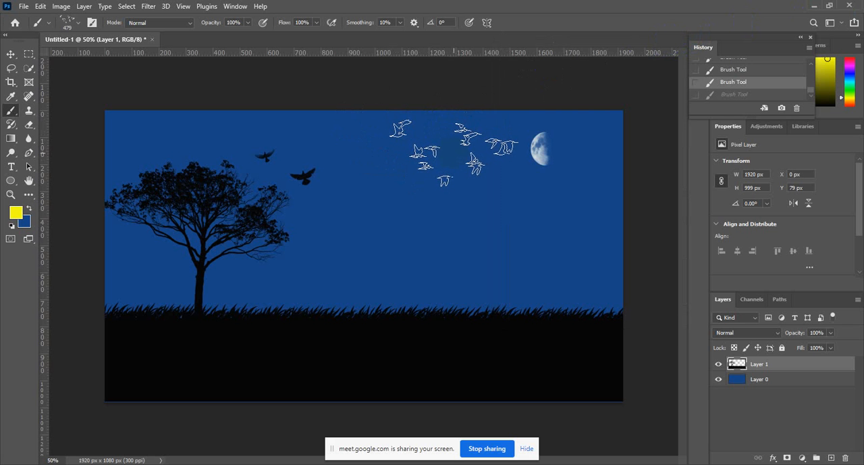
Reduce the flock brush to 200 px, try a yellow stamp in the sky beside the moon, and undo it.
key(bracketleft)
key(bracketleft)
key(bracketleft)
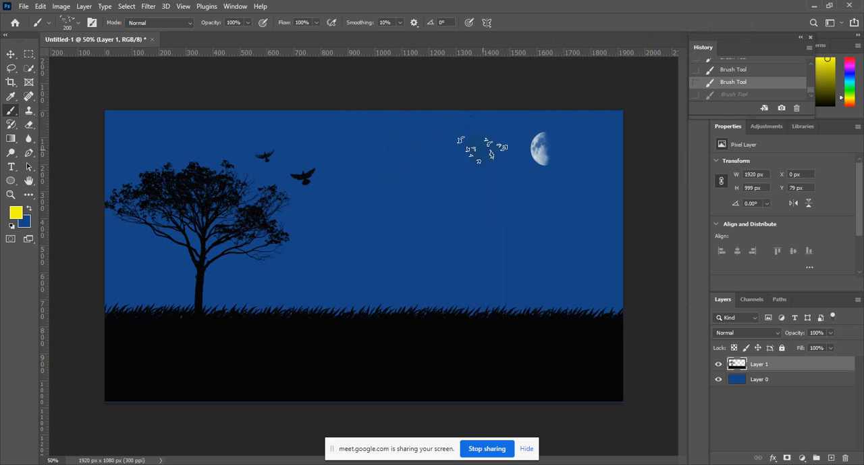
click(484, 143)
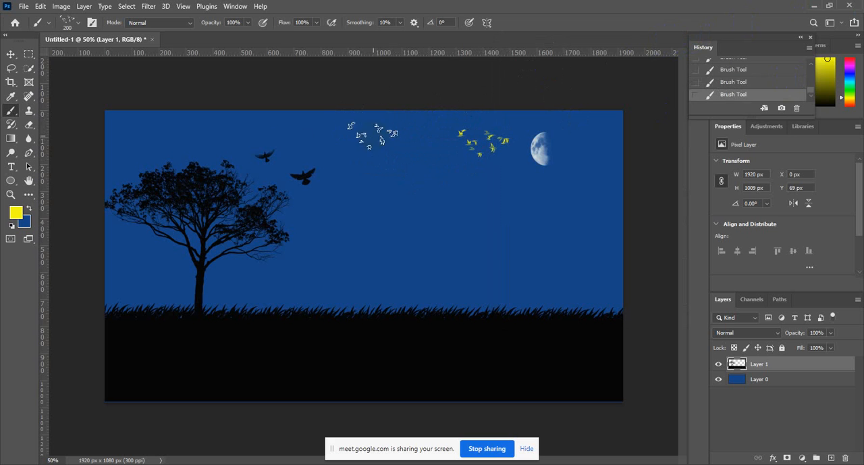
key(ctrl+z)
Set the foreground color to black.
click(16, 215)
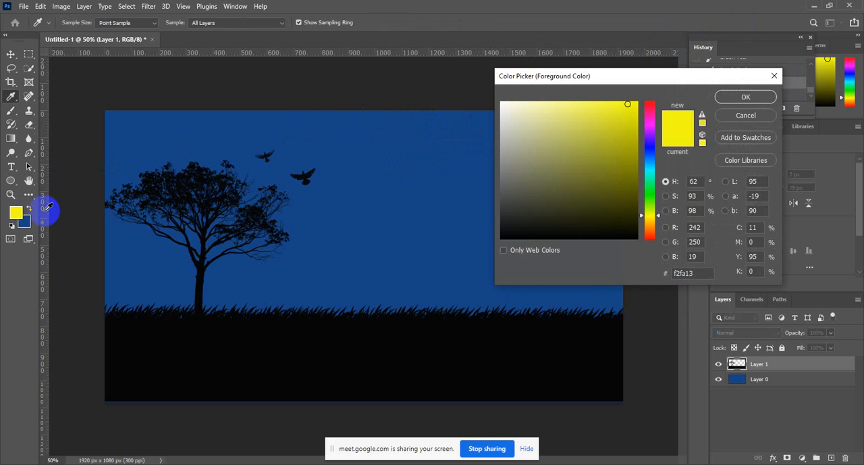
mouse_move(555, 189)
mouse_down()
mouse_move(548, 216)
mouse_move(626, 230)
mouse_move(578, 189)
mouse_move(504, 234)
mouse_up()
click(768, 101)
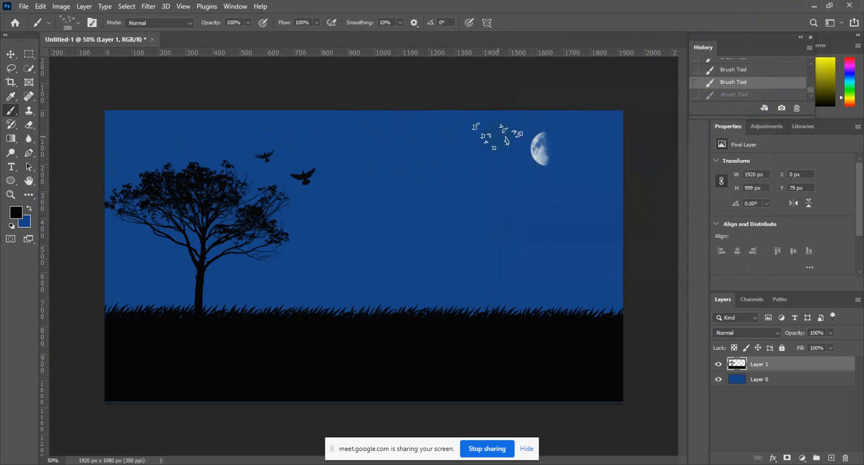
Try the black flock on either side of the moon, undo both, and stamp it at 300 px between the two birds and the moon.
click(489, 143)
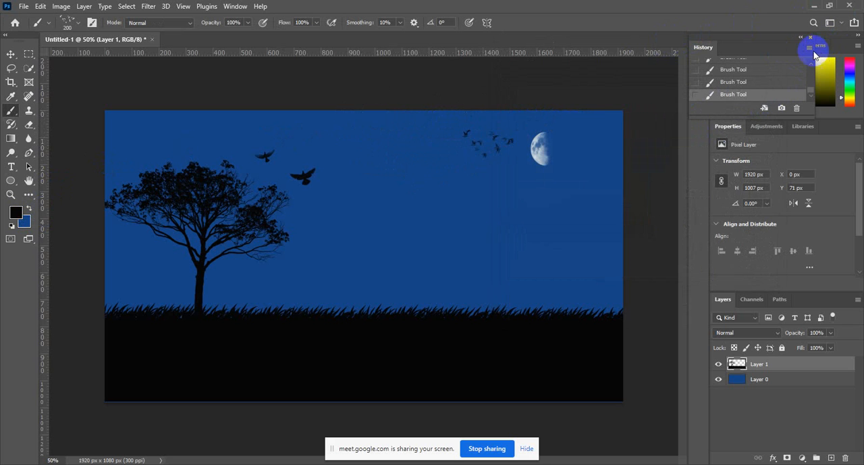
click(746, 84)
click(585, 138)
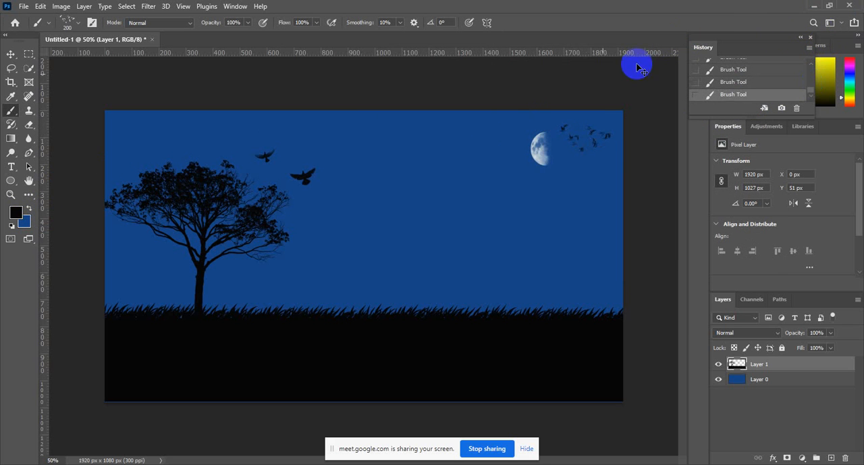
key(ctrl+z)
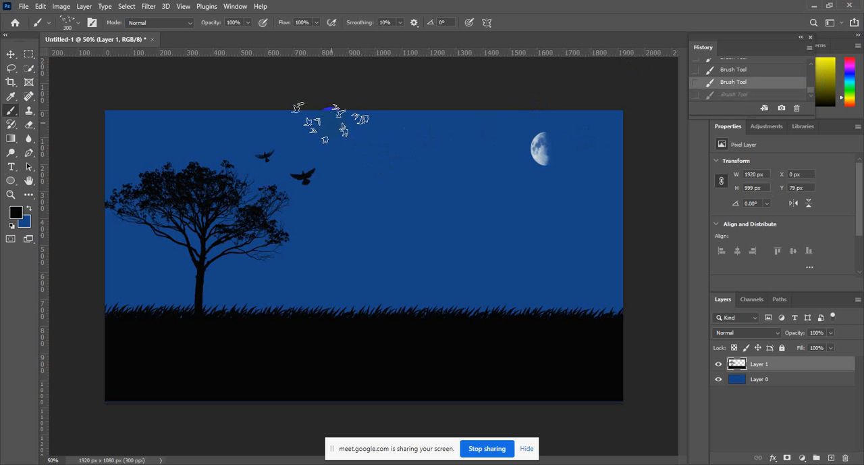
click(378, 143)
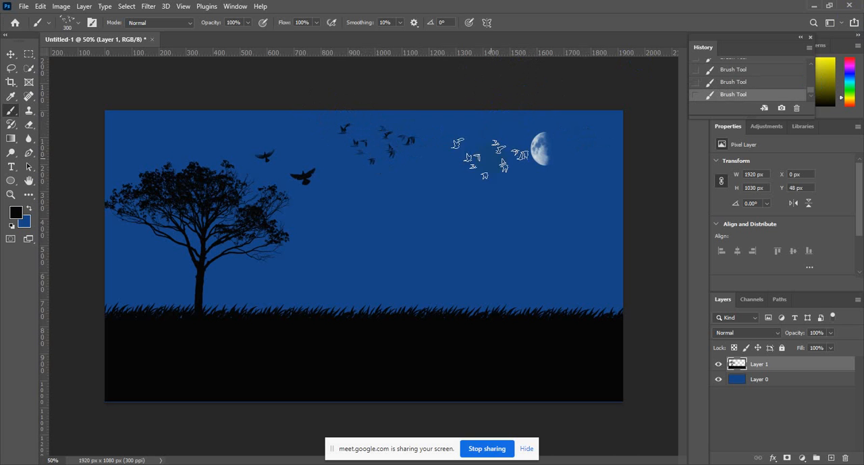
Choose the 306 px leaf-cluster brush tip, try a black stamp in the open sky, and undo it.
click(92, 22)
scroll(630, 117, down, 5)
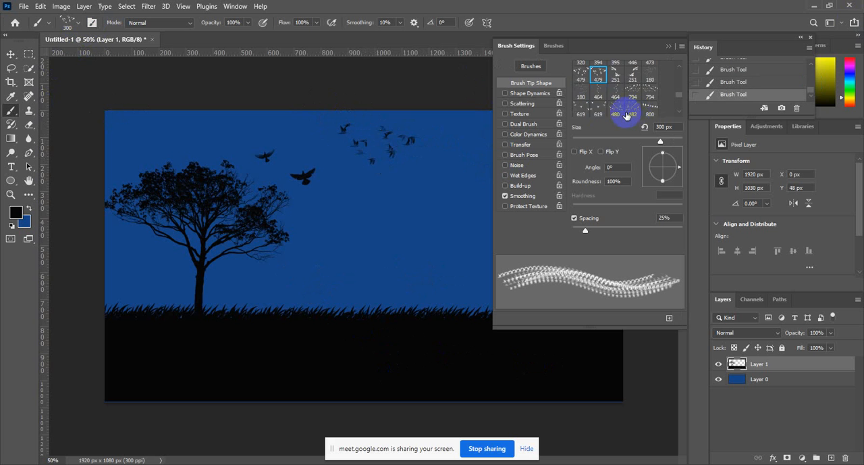
scroll(631, 102, up, 5)
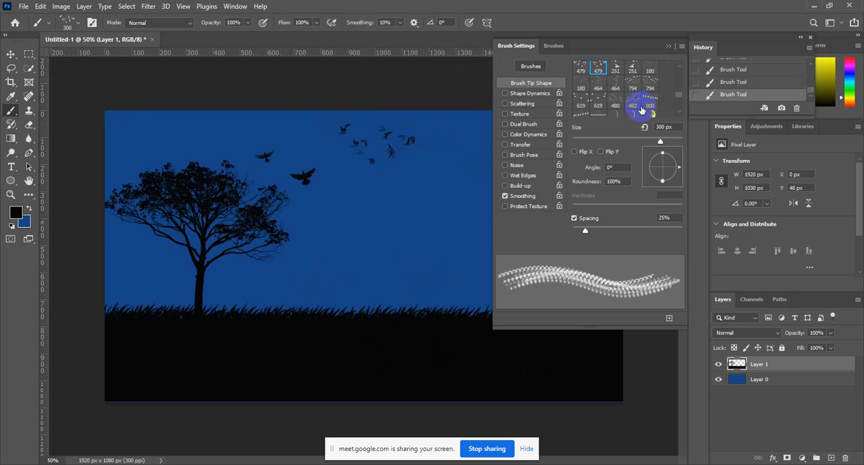
scroll(647, 104, down, 6)
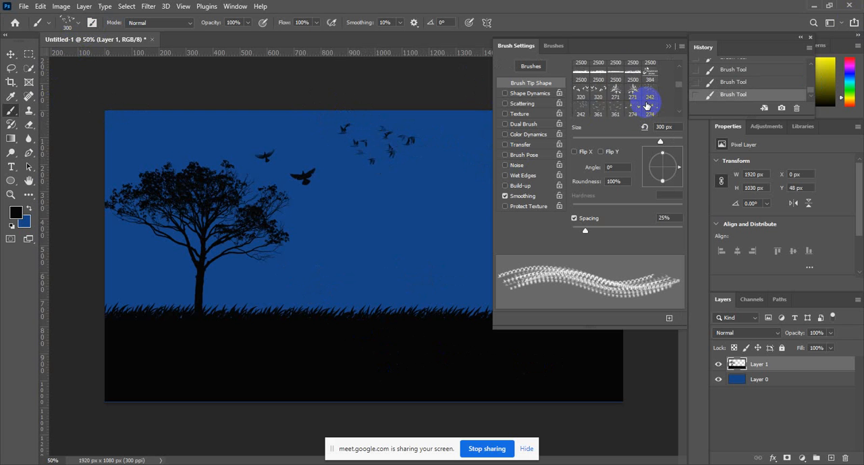
scroll(639, 102, up, 5)
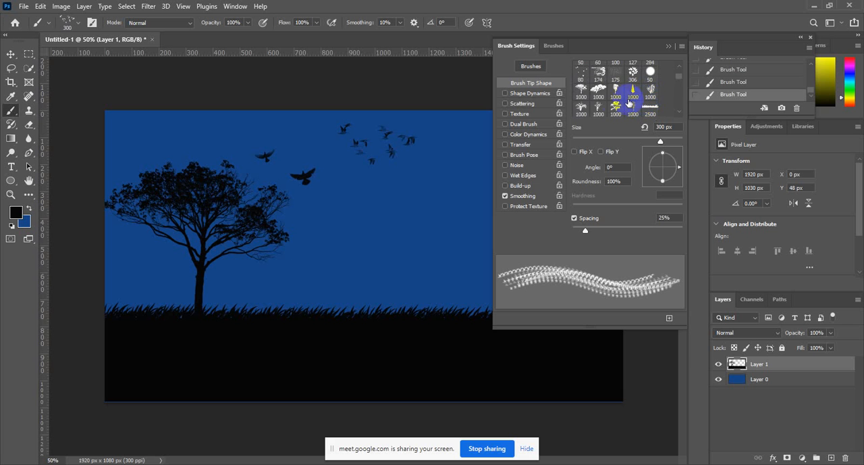
scroll(631, 98, up, 1)
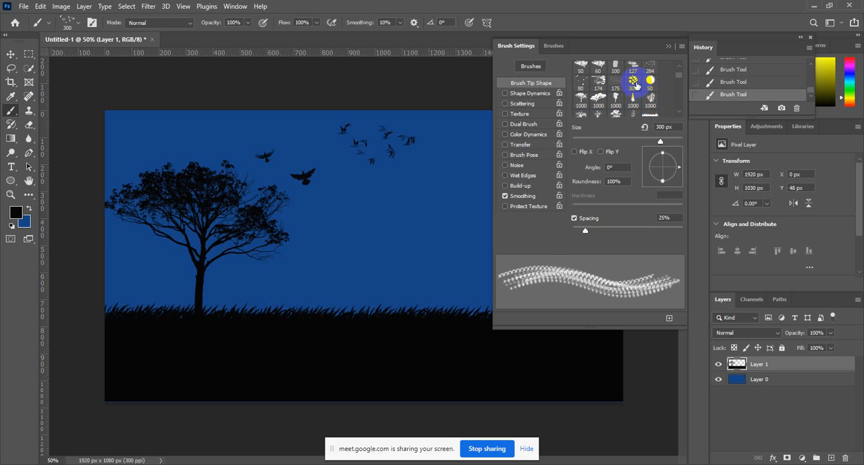
click(634, 83)
click(408, 205)
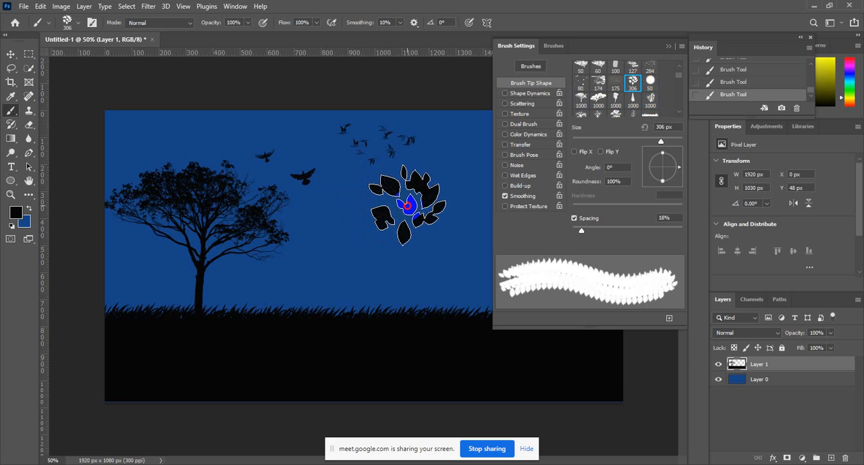
key(ctrl+z)
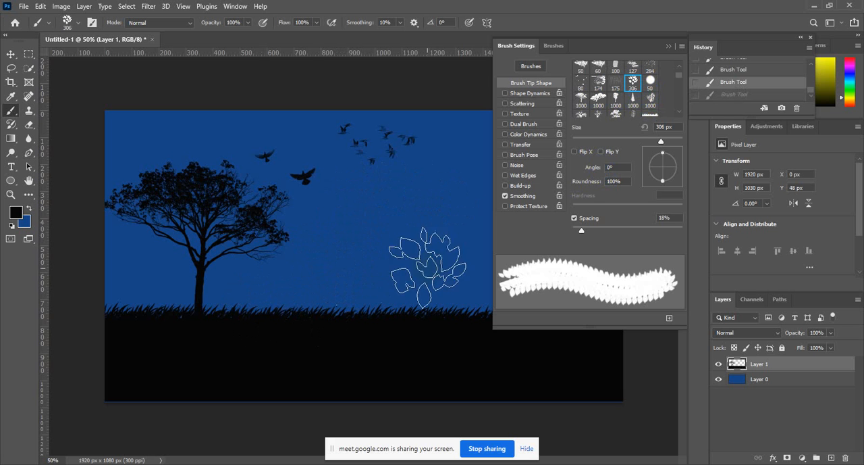
Choose the 1000 px tall conifer brush tip and reduce its size to 200 px.
scroll(629, 104, up, 1)
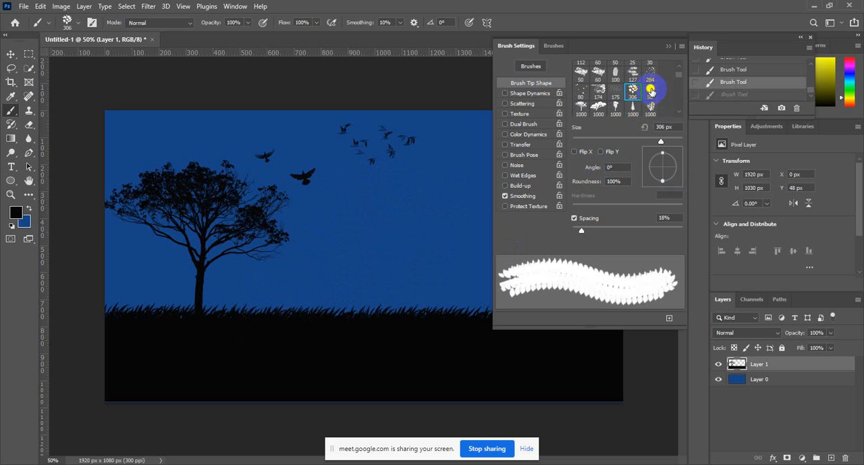
scroll(638, 95, down, 1)
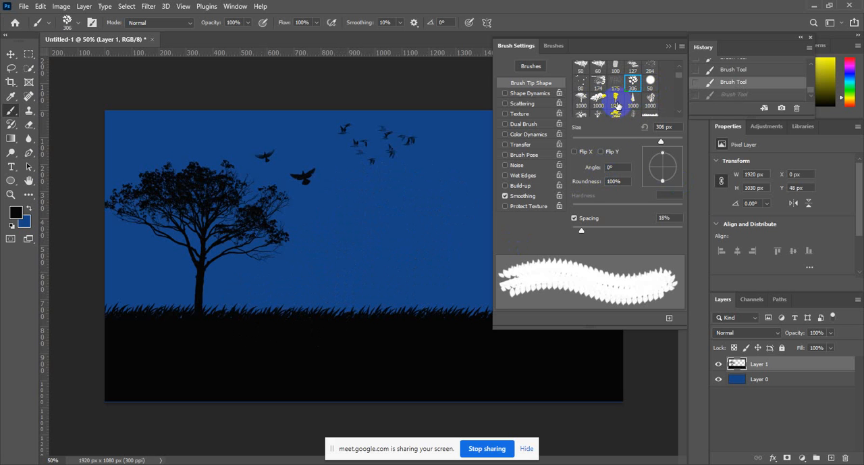
click(634, 102)
click(669, 46)
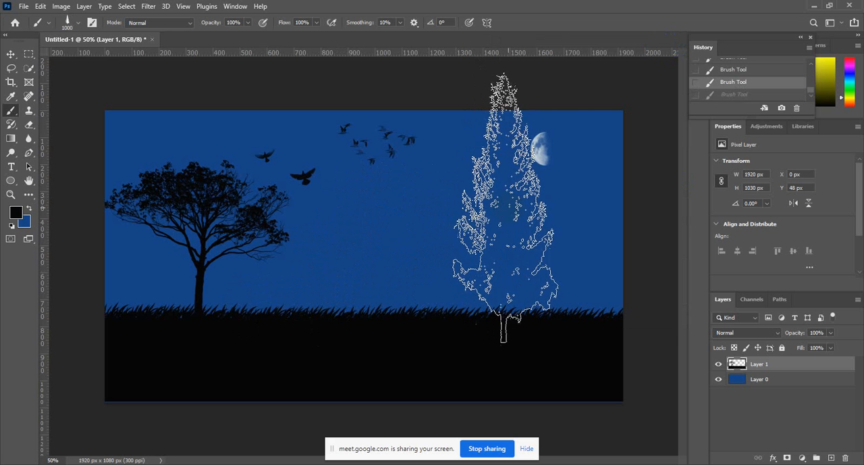
key(bracketleft)
key(bracketleft)
key(bracketleft)
key(bracketleft)
key(bracketleft)
key(bracketleft)
key(bracketleft)
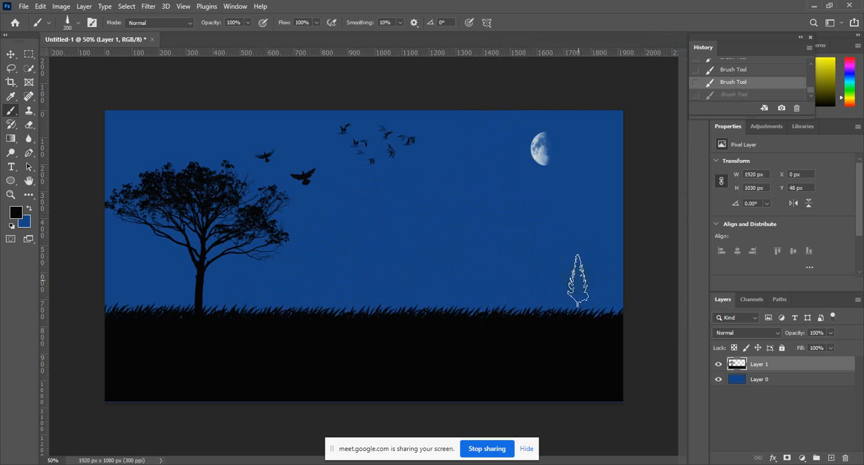
Stamp a dense stand of black conifers along the grass line below the moon, undoing misplaced trees.
click(584, 287)
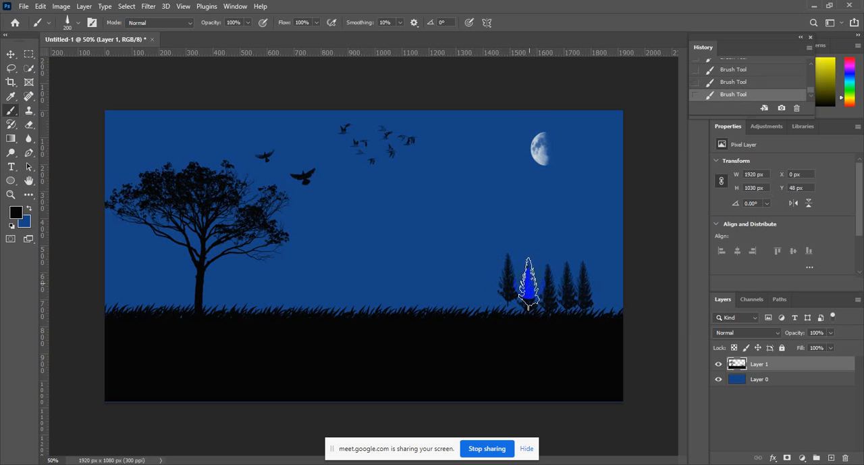
key(ctrl+z)
click(535, 289)
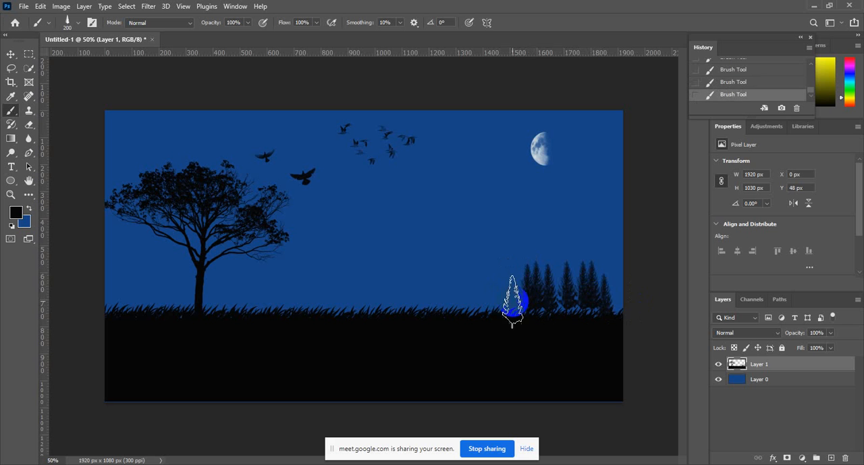
click(507, 294)
key(ctrl+z)
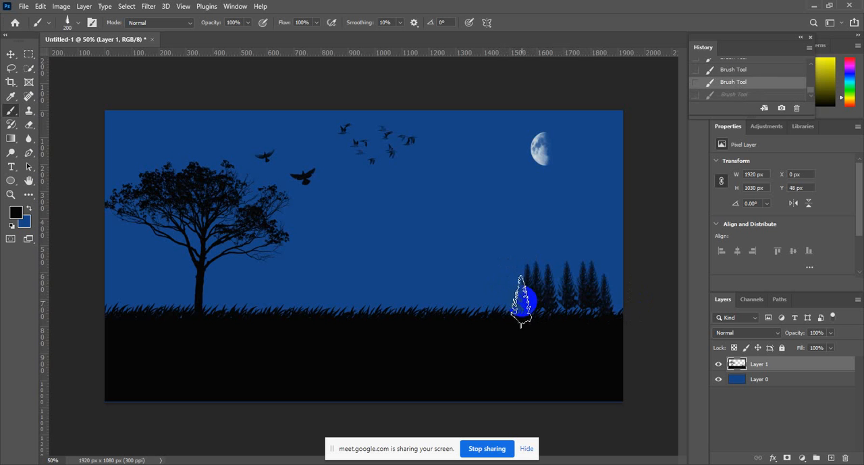
click(516, 290)
click(611, 284)
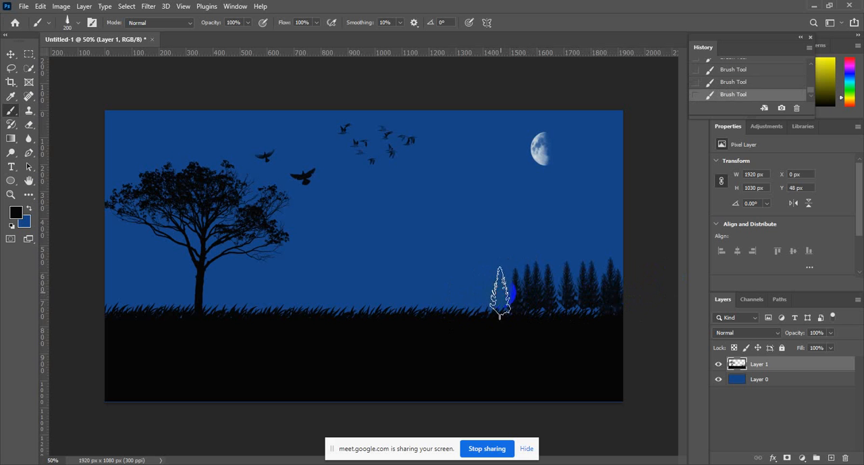
click(487, 296)
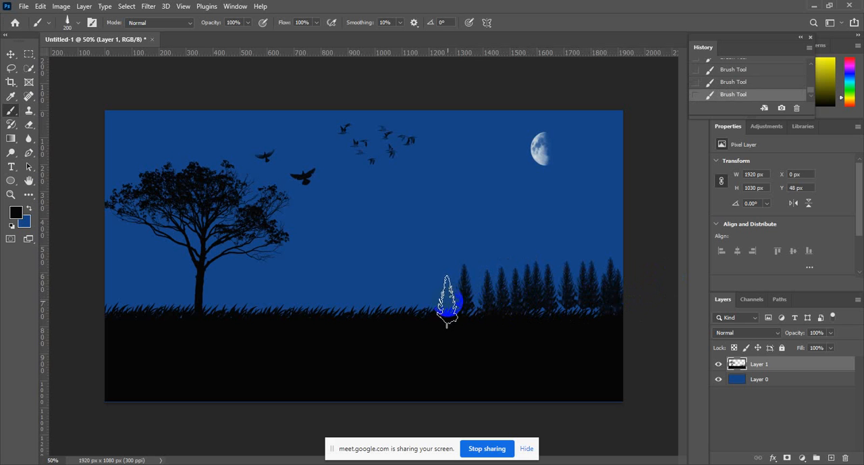
click(475, 293)
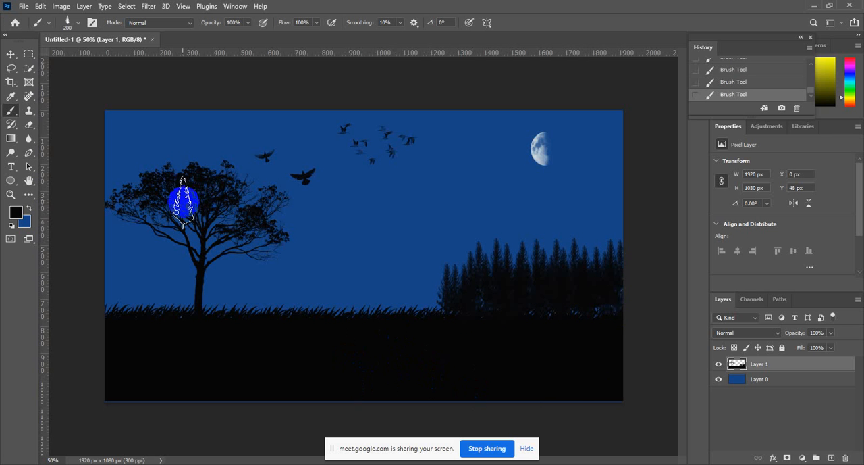
Switch to the Move tool and deselect the silhouette layer.
click(11, 55)
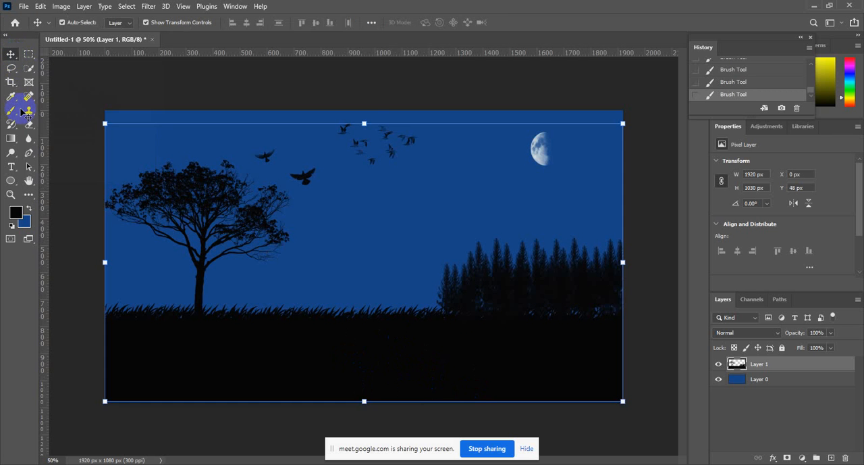
click(446, 96)
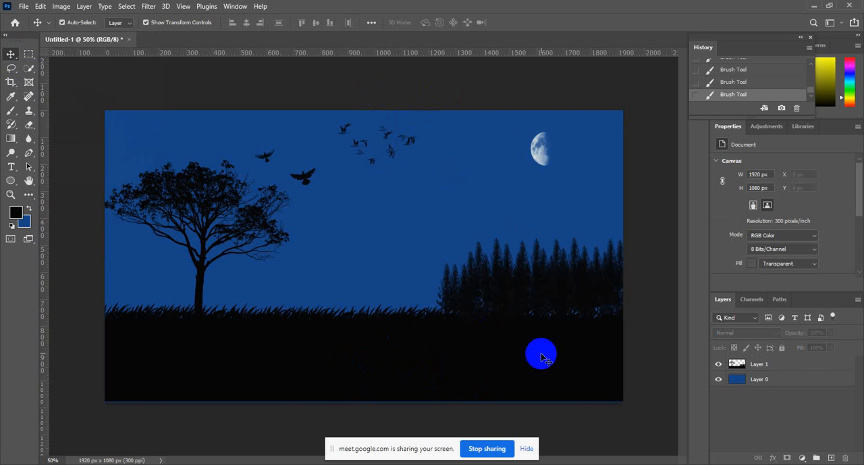
Switch to Chrome, open a new tab and start entering bdhost71.com as its address.
mouse_move(463, 464)
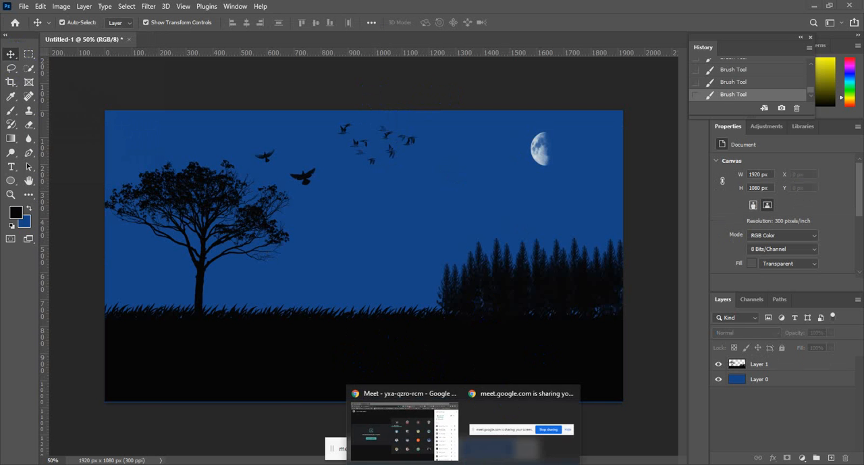
click(426, 441)
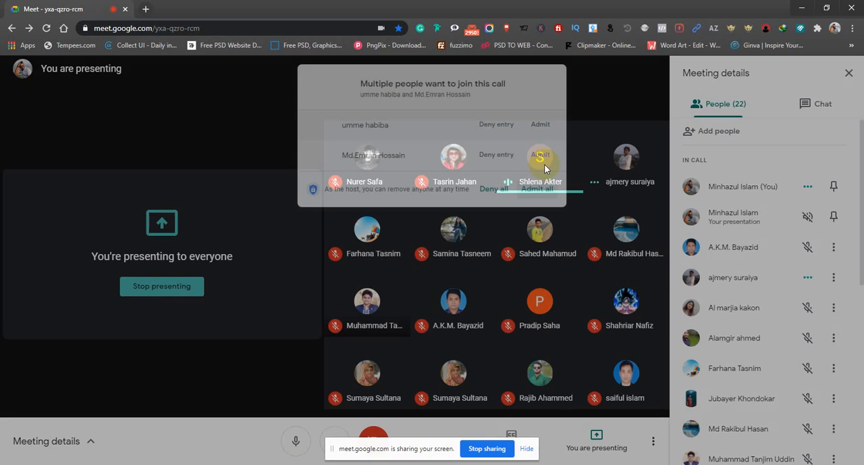
click(545, 165)
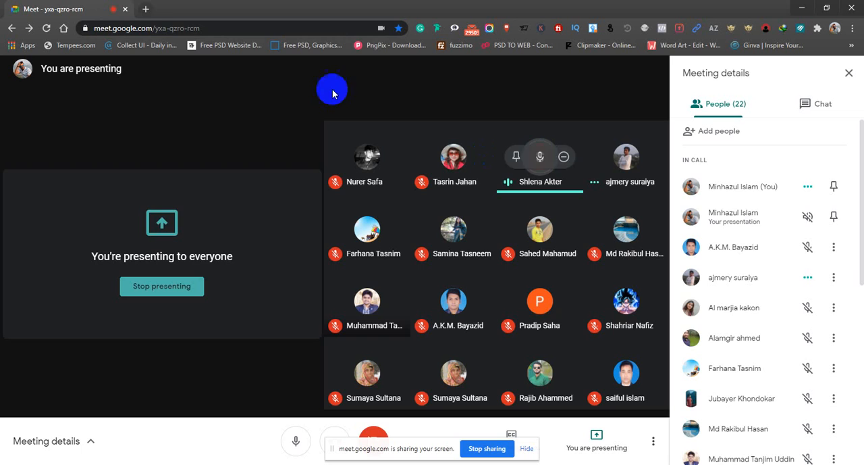
click(145, 9)
click(162, 27)
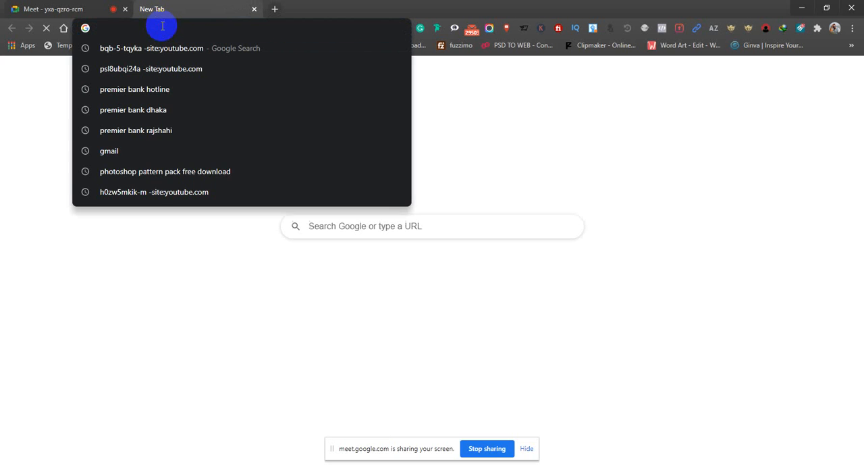
text(bdhost71.com)
drag(163, 26, 76, 26)
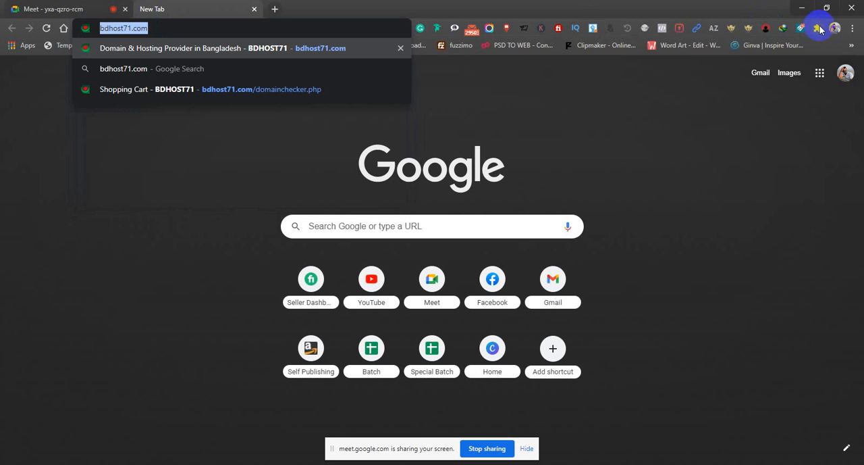
Reopen the recently closed Moon Phases Ps Brushes abr page from the browsing history and cancel its duplicate download.
click(852, 28)
mouse_move(804, 89)
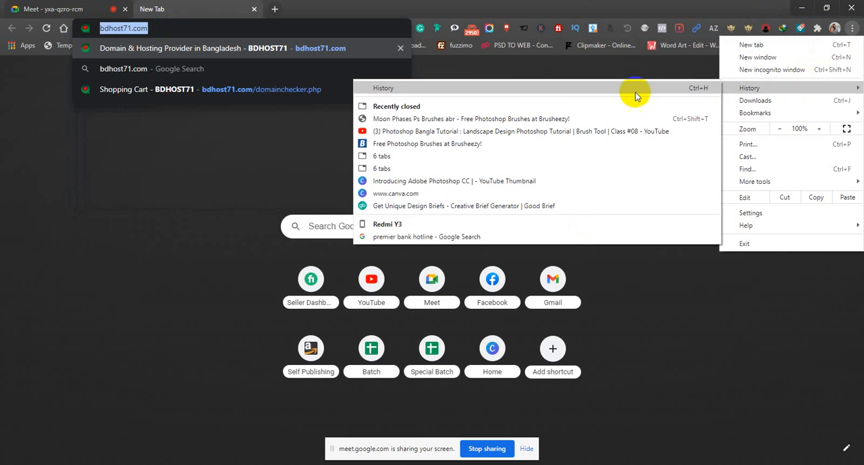
click(456, 121)
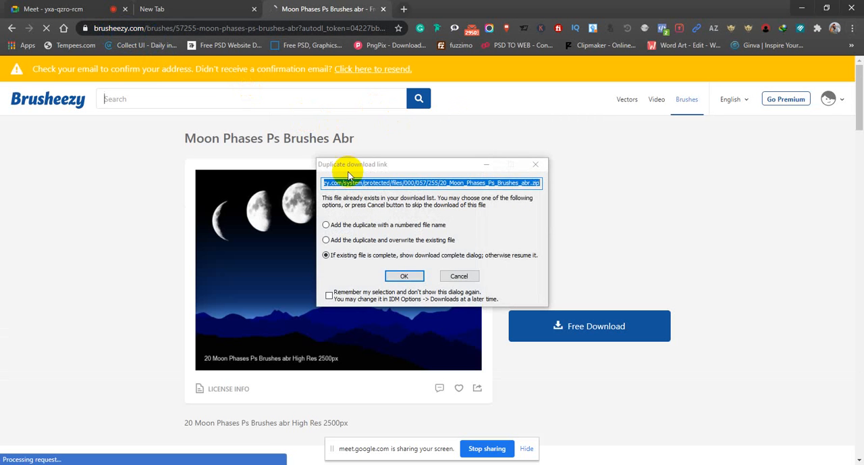
click(459, 274)
Look over the related downloads on the Moon Phases page, return to the moon search results and examine the listed brush packs.
scroll(466, 244, down, 9)
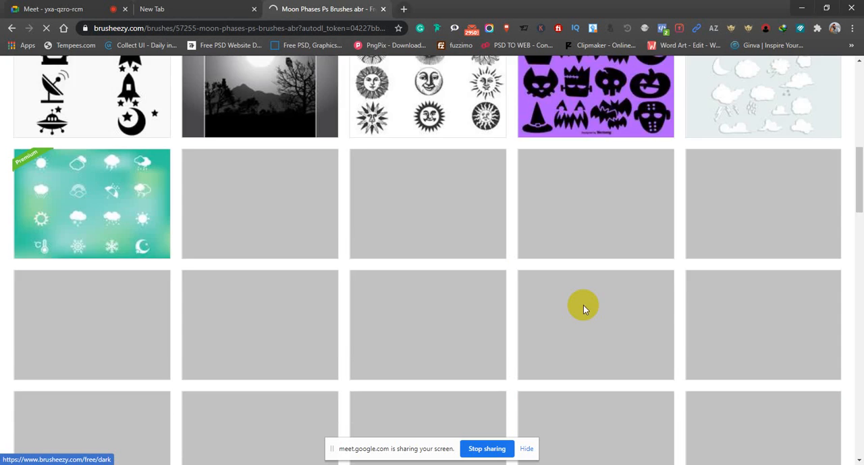
scroll(583, 305, down, 1)
drag(860, 196, 854, 131)
scroll(284, 132, up, 4)
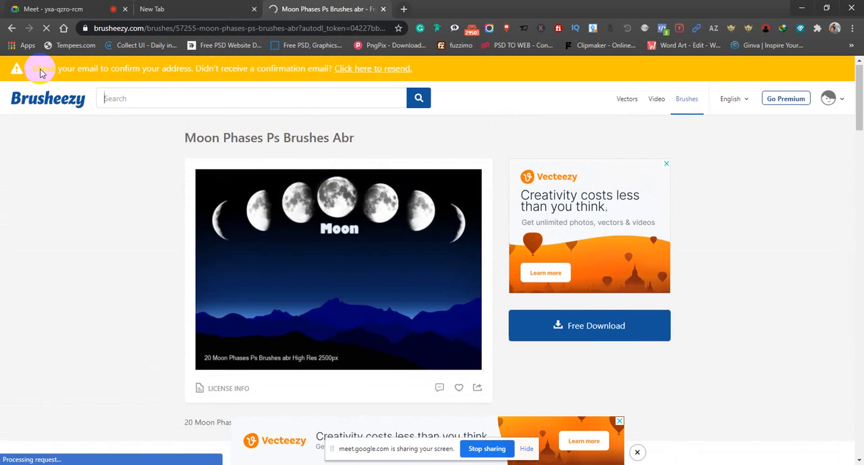
click(11, 32)
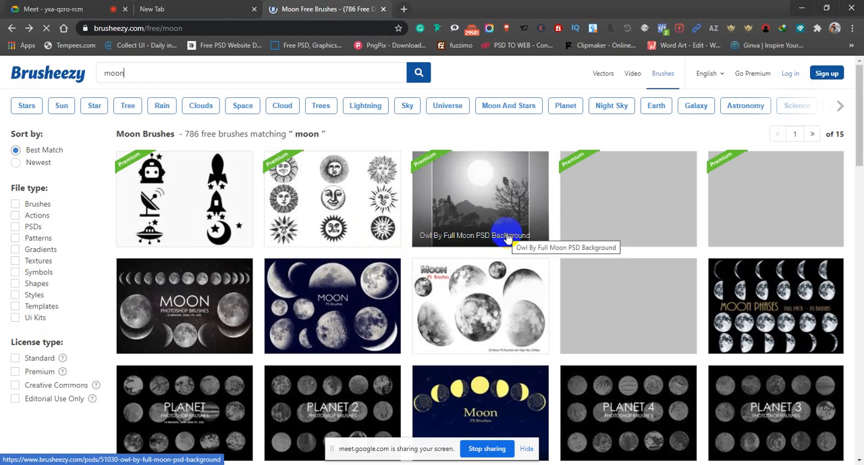
scroll(473, 250, down, 2)
scroll(473, 264, down, 4)
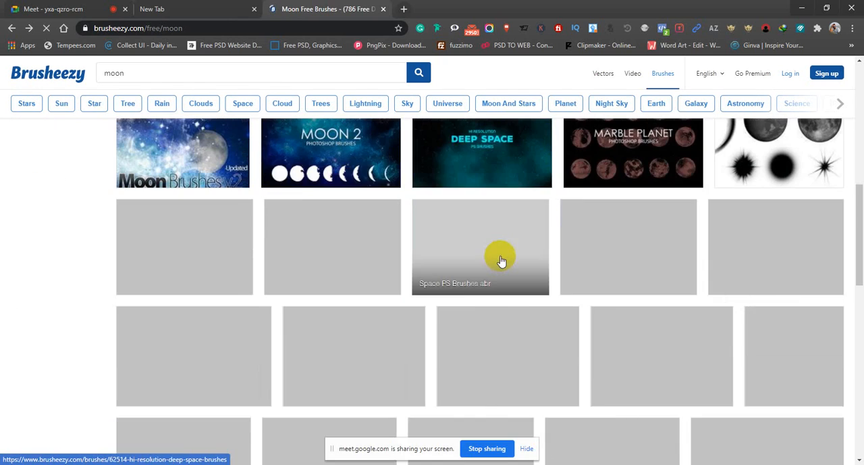
scroll(405, 253, up, 1)
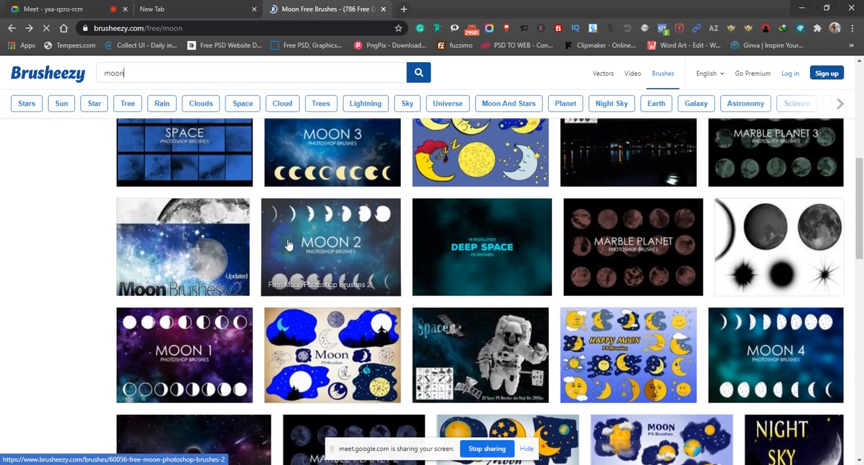
scroll(401, 245, down, 6)
scroll(116, 122, up, 12)
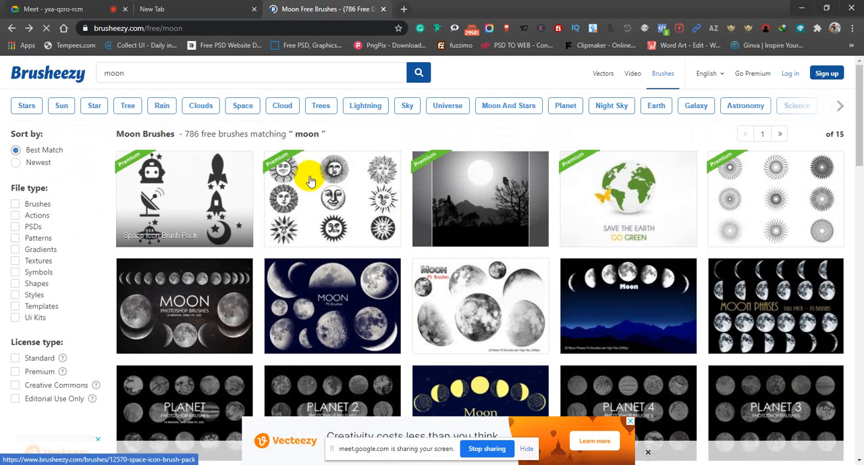
Search Brusheezy for "fire" brushes and look through the results.
drag(334, 73, 86, 72)
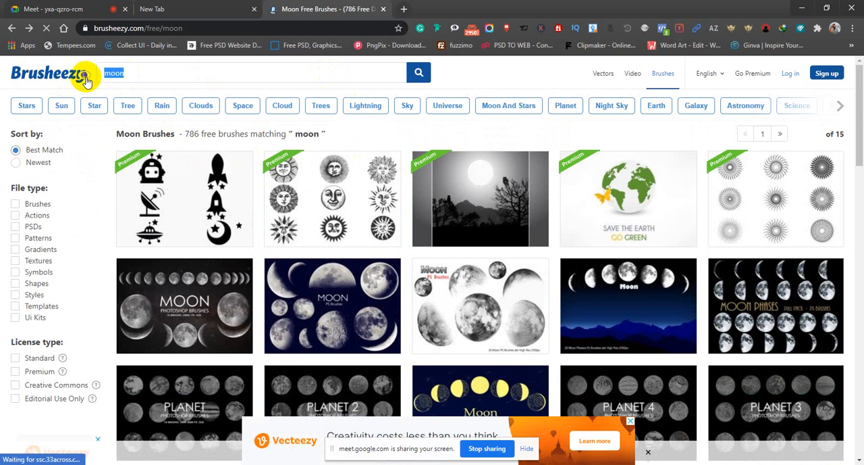
text(g)
key(BackSpace)
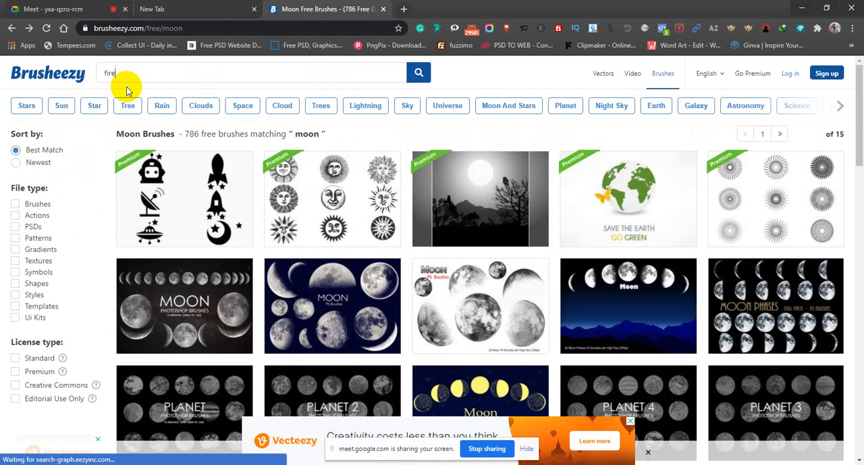
click(415, 74)
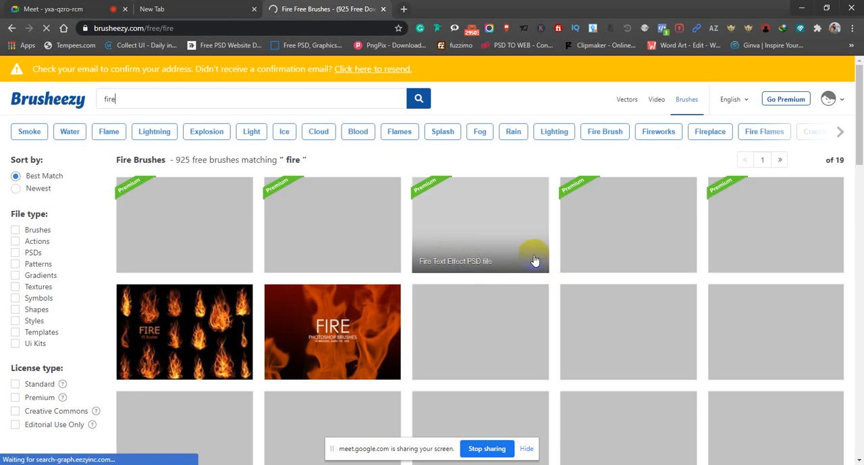
scroll(539, 268, down, 3)
scroll(547, 270, down, 1)
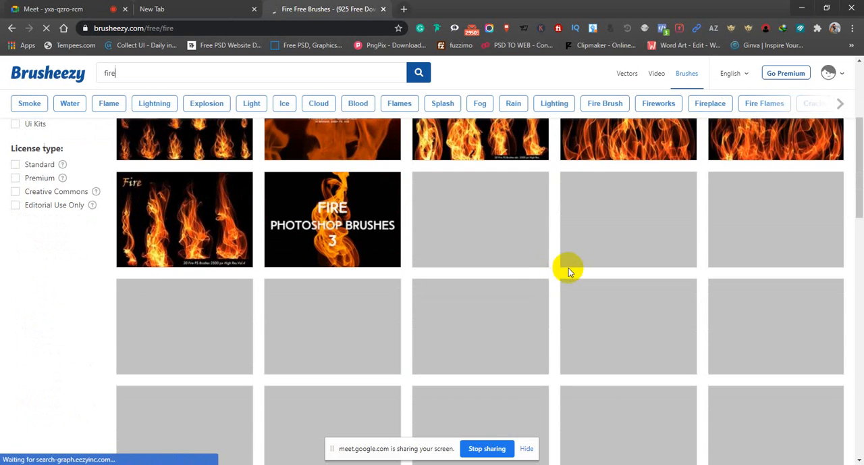
scroll(509, 289, up, 4)
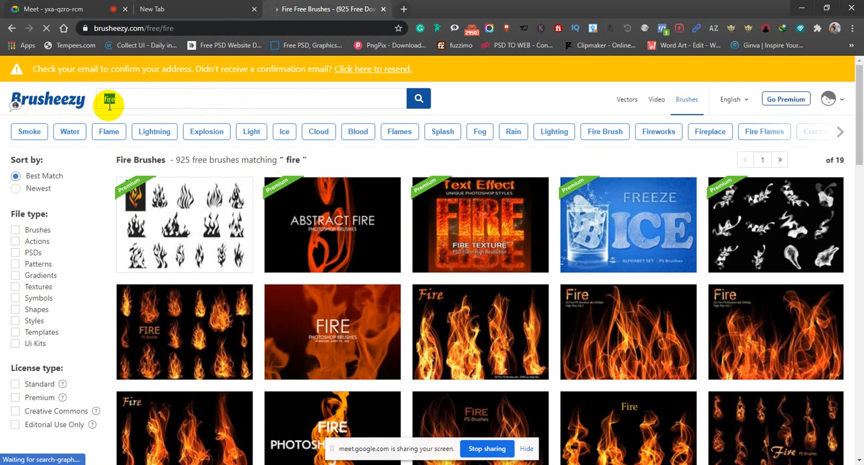
Search Brusheezy for "night" brushes and look through the first page of results.
text(g)
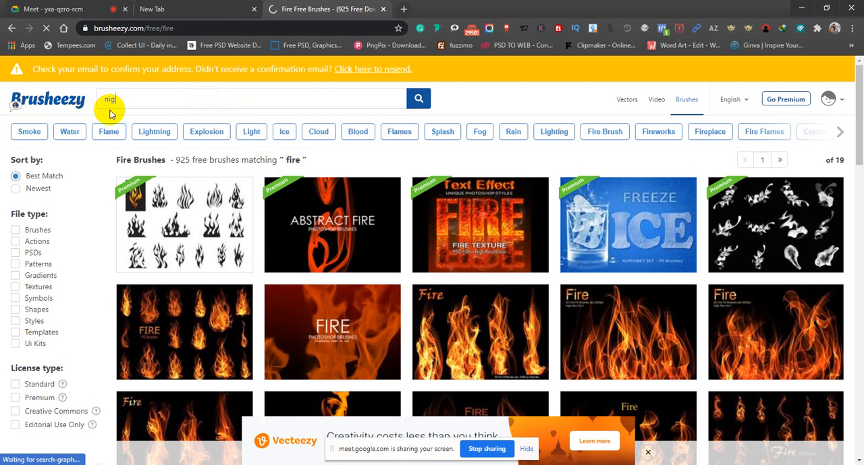
text(ht)
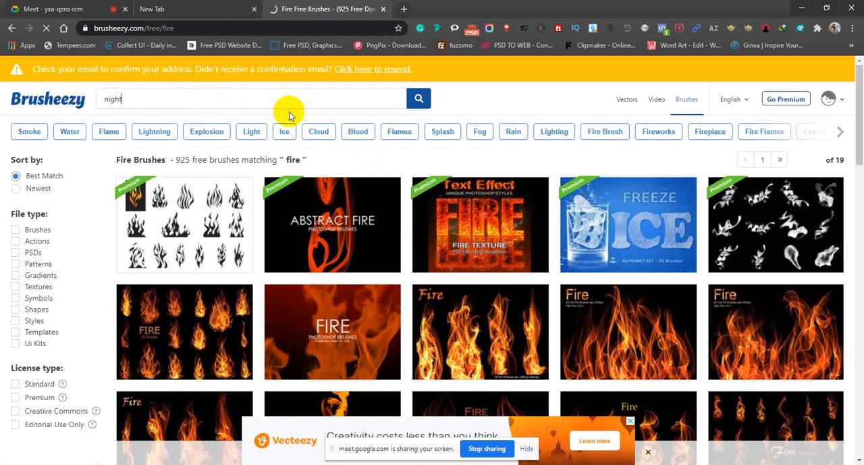
key(Return)
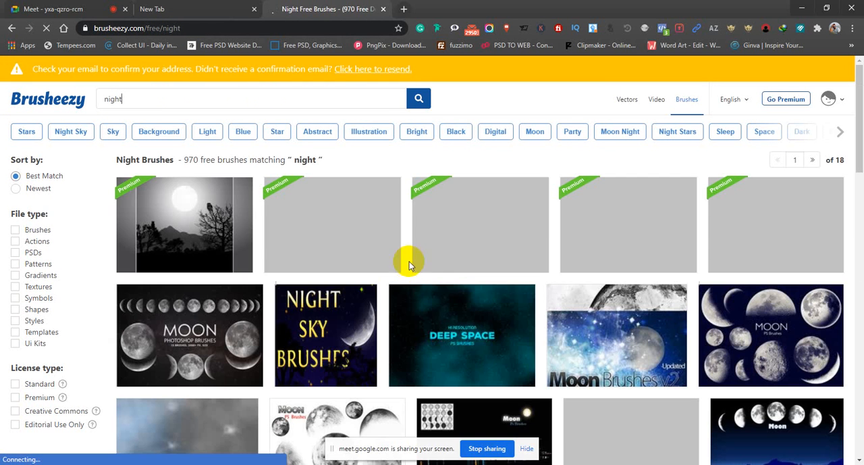
scroll(462, 265, down, 5)
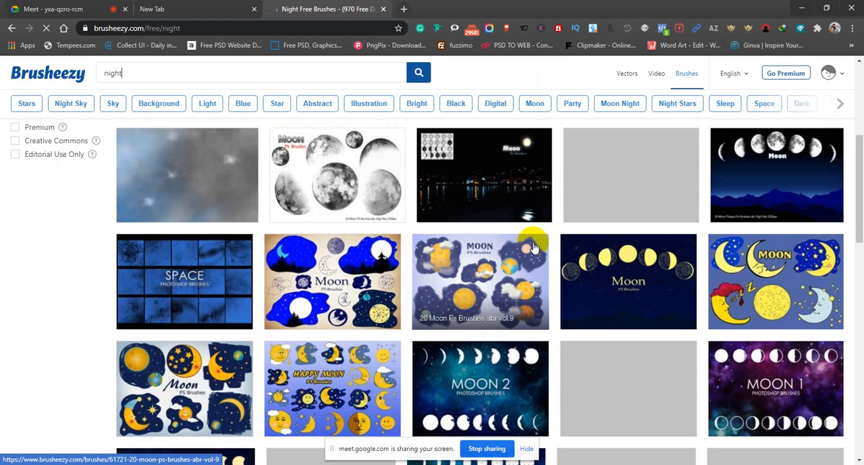
scroll(534, 247, down, 5)
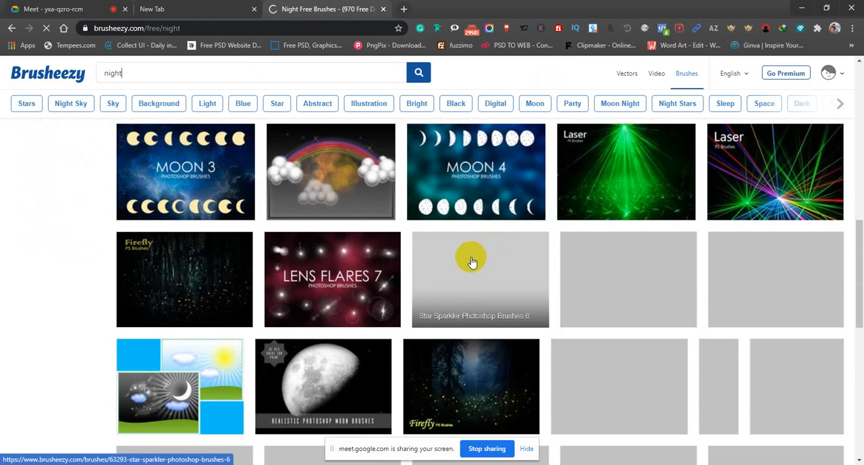
scroll(432, 303, down, 1)
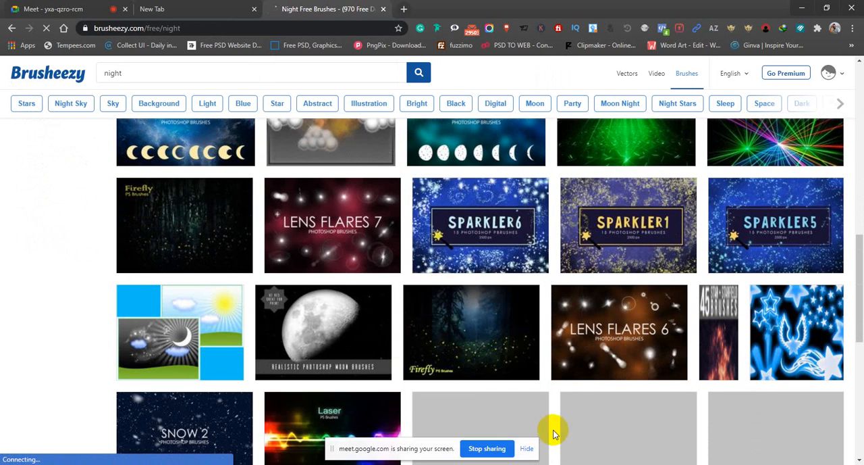
scroll(604, 404, down, 1)
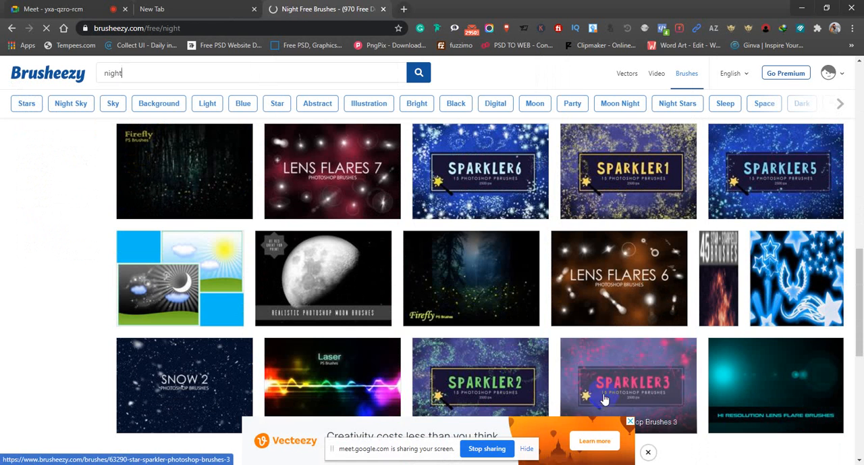
click(495, 308)
scroll(494, 305, down, 2)
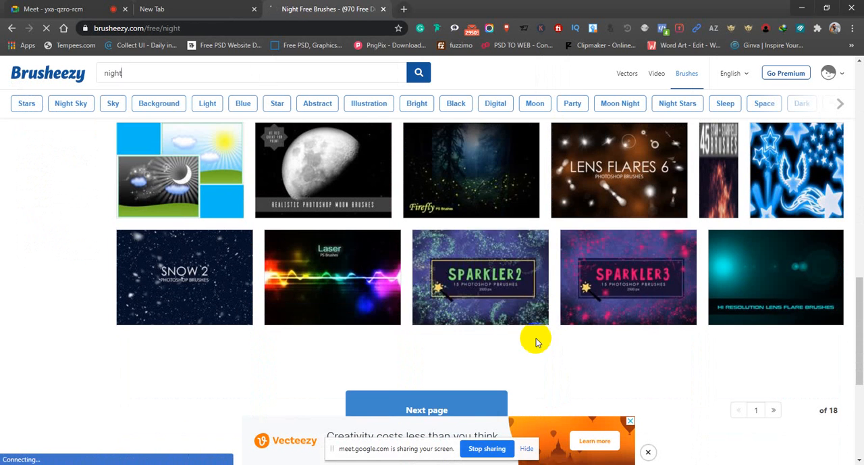
scroll(484, 225, up, 3)
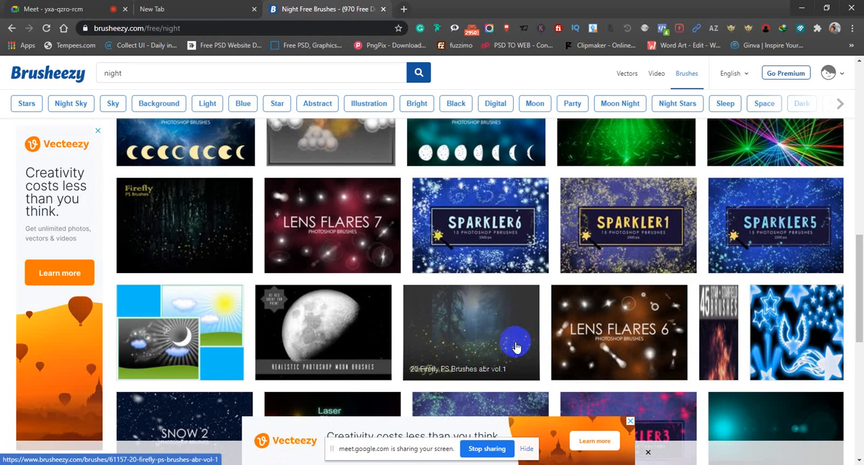
Open the 20 Firefly PS Brushes abr vol.1 pack and request its free download.
click(515, 346)
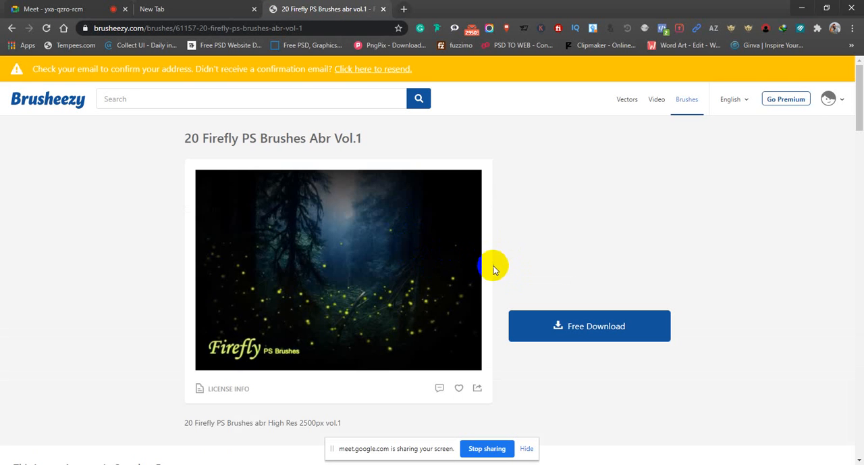
scroll(498, 266, down, 1)
click(589, 272)
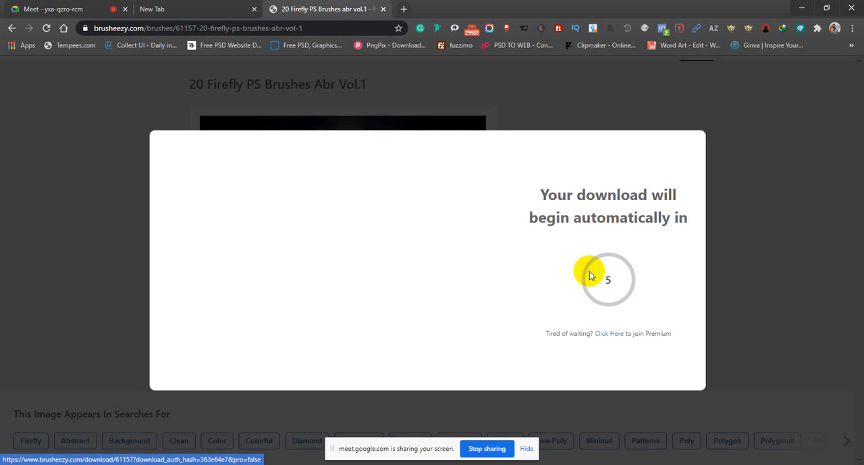
Switch to the Google Meet call and admit everyone waiting to join.
click(64, 10)
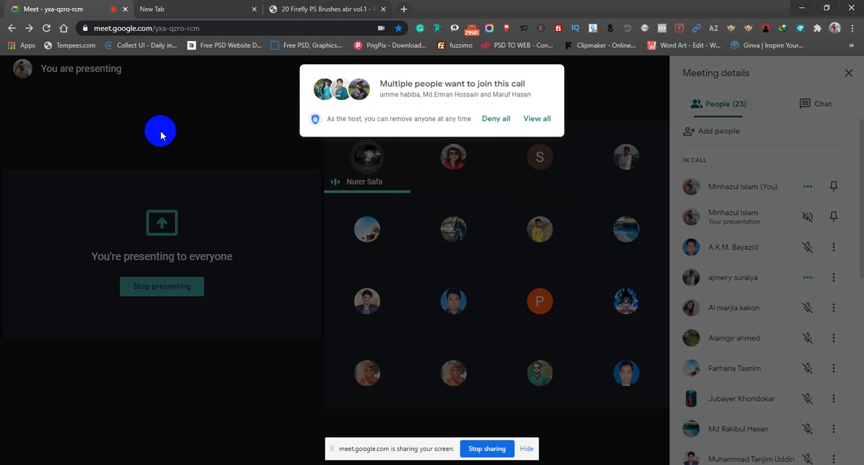
click(536, 119)
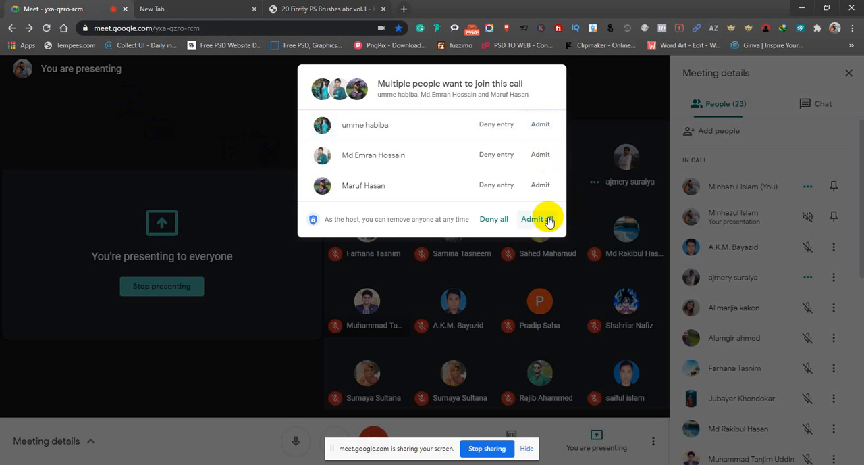
click(546, 219)
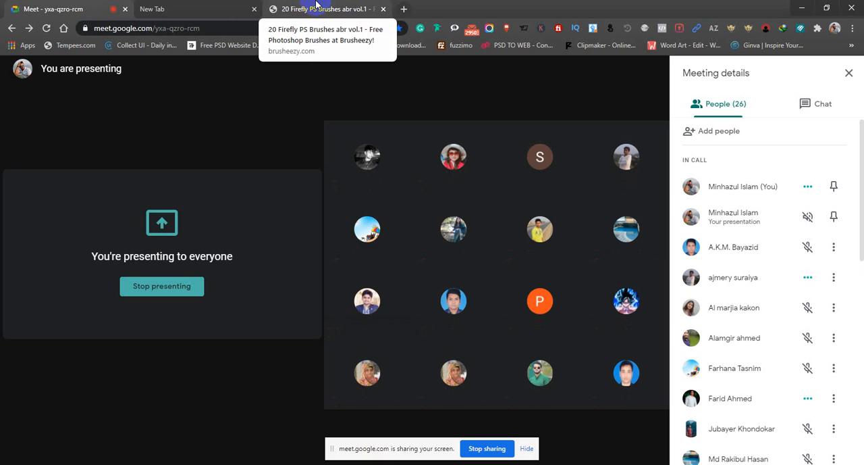
Return to the Firefly brushes page and start downloading the archive into D:\Graphics Resourse\Brush and Filter\Photoshop\Art.
click(318, 6)
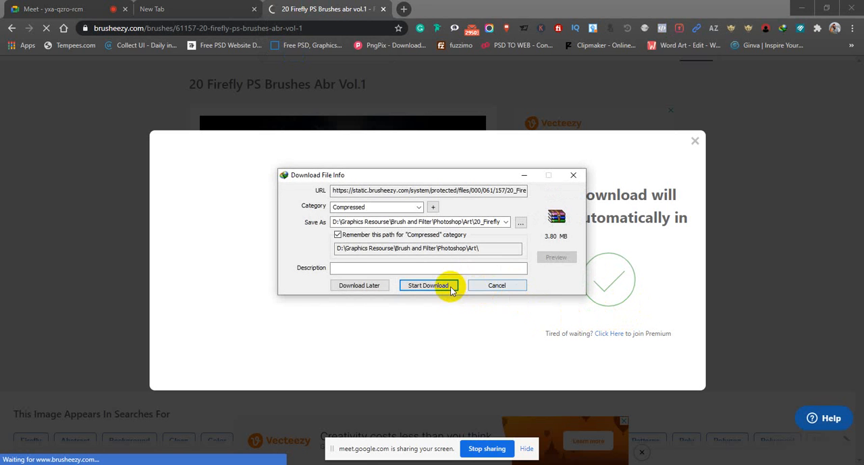
click(447, 288)
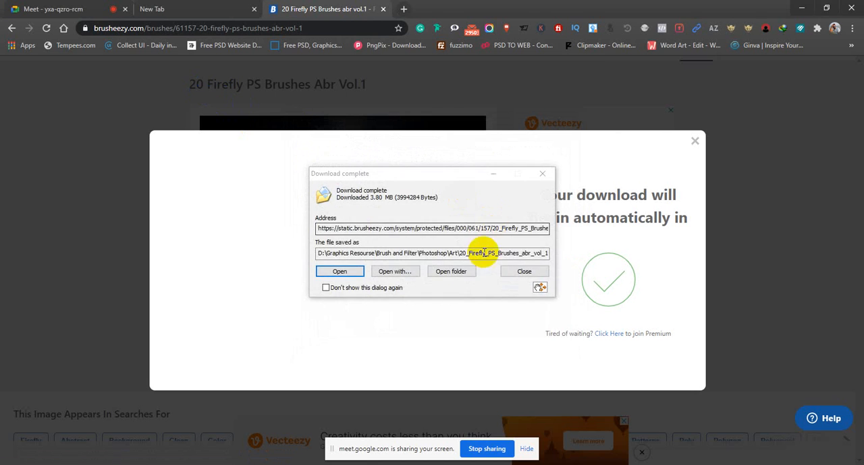
Open the download folder, extract 20_Firefly_PS_Brushes_abr_vol_1 into its own subfolder, and close the folder window and the page's download notice.
click(451, 271)
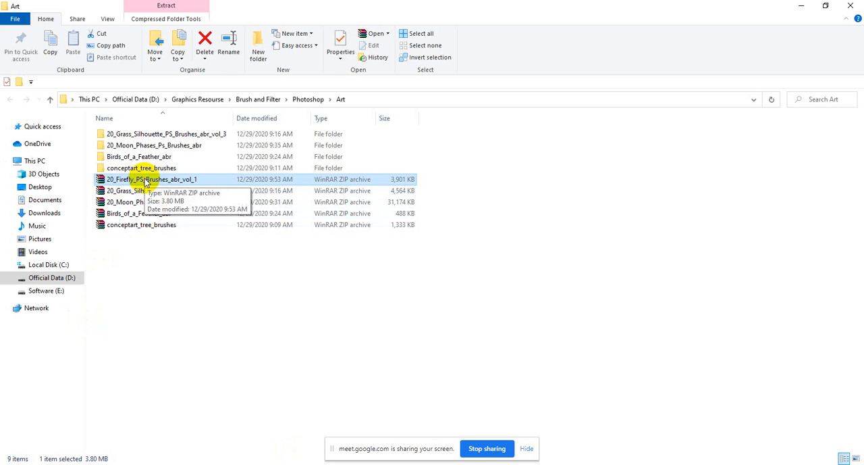
right_click(144, 179)
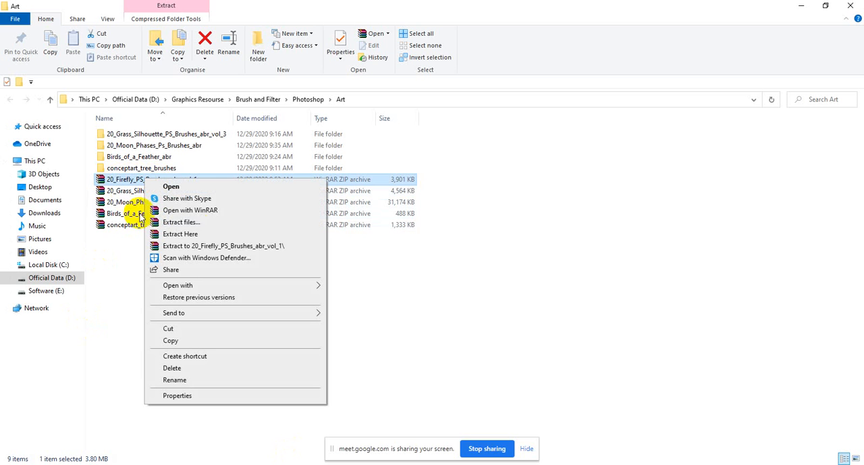
click(194, 225)
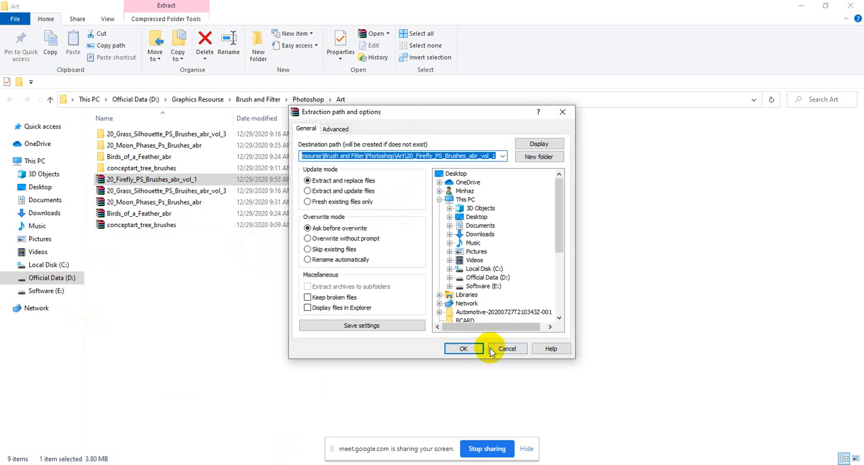
click(475, 350)
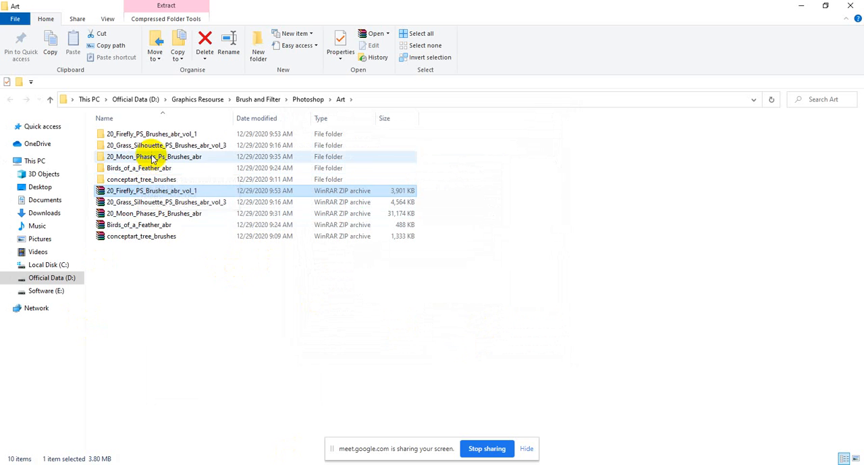
click(142, 137)
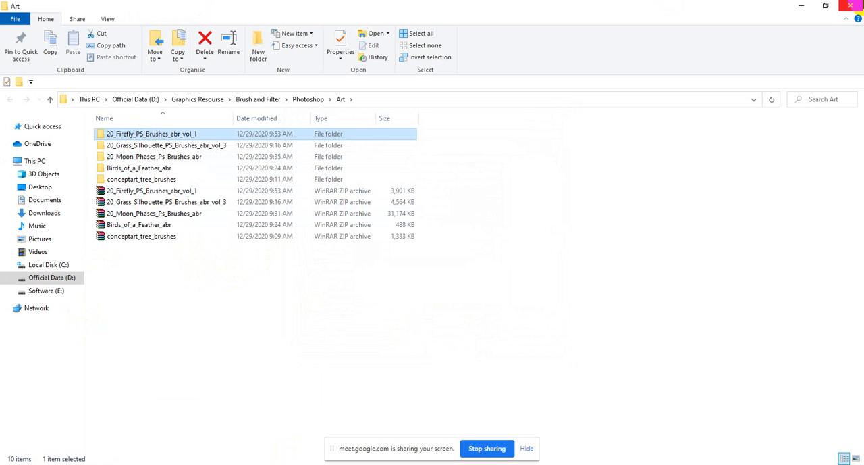
click(852, 6)
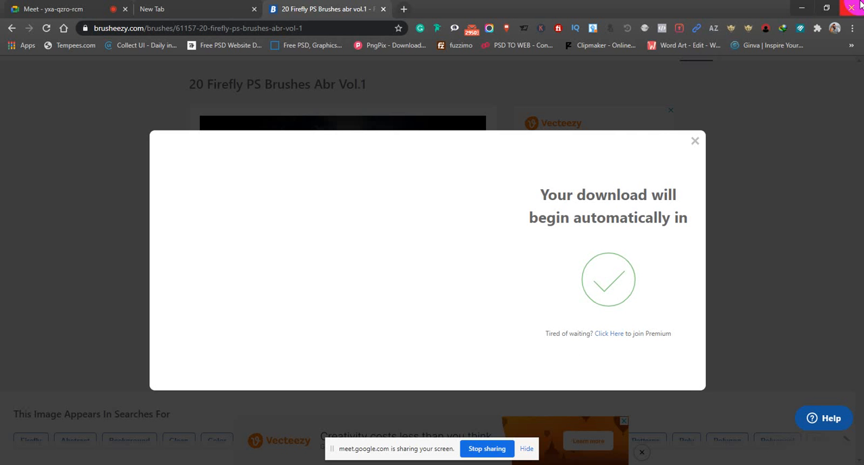
click(694, 141)
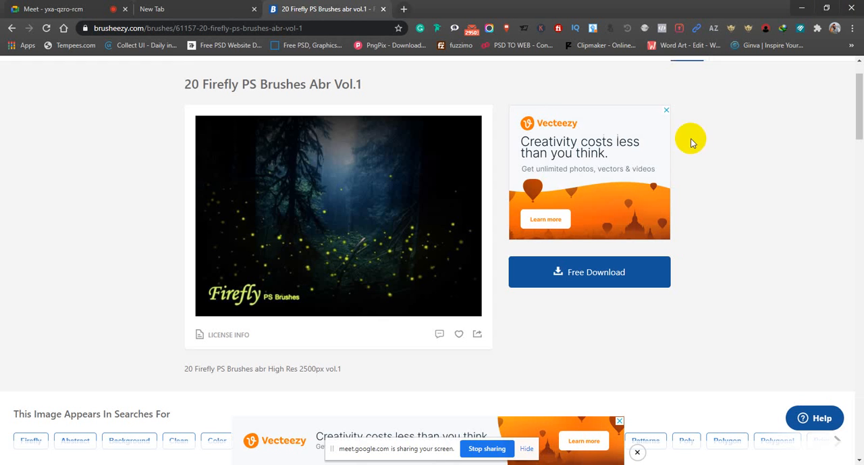
click(145, 29)
click(142, 29)
drag(190, 28, 95, 28)
key(ctrl+c)
click(54, 9)
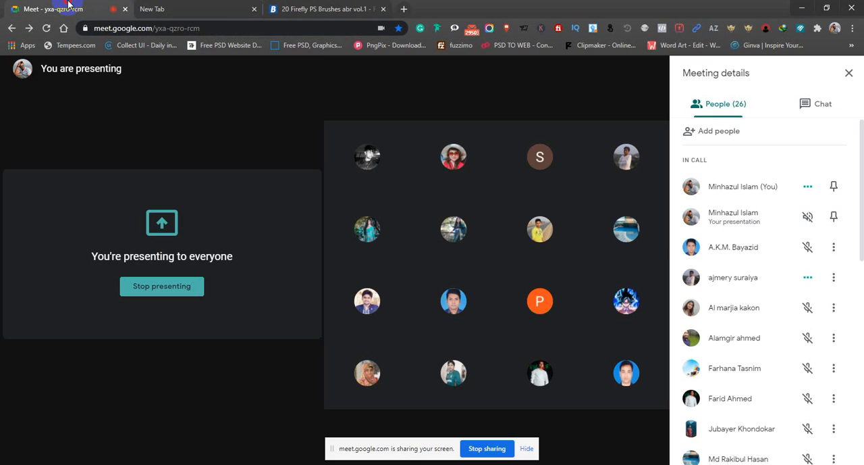
click(818, 103)
click(764, 444)
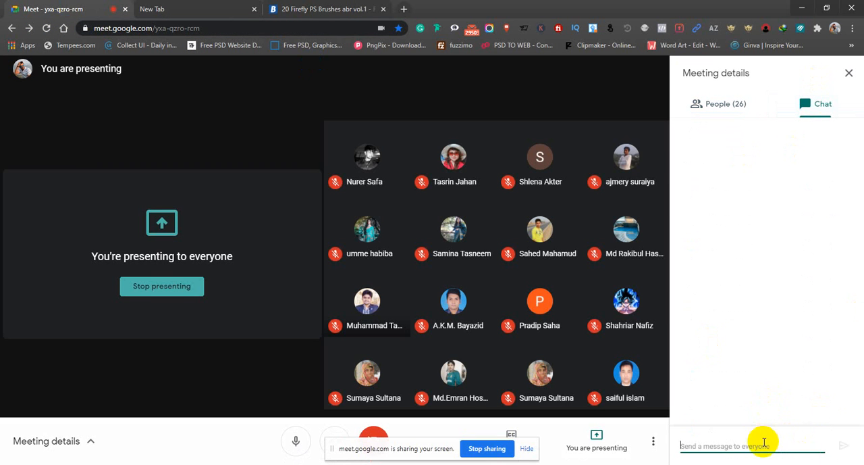
key(ctrl+v)
click(843, 445)
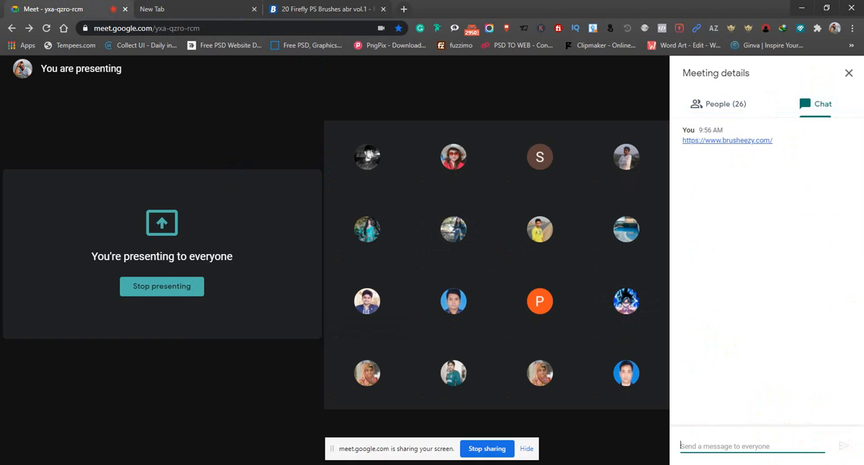
Switch to the night scene in Photoshop and activate the Brush tool.
key(alt+Tab)
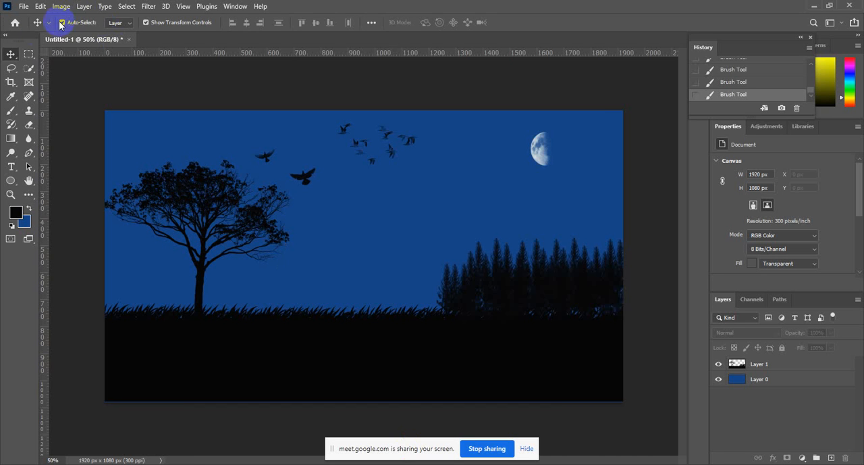
click(13, 113)
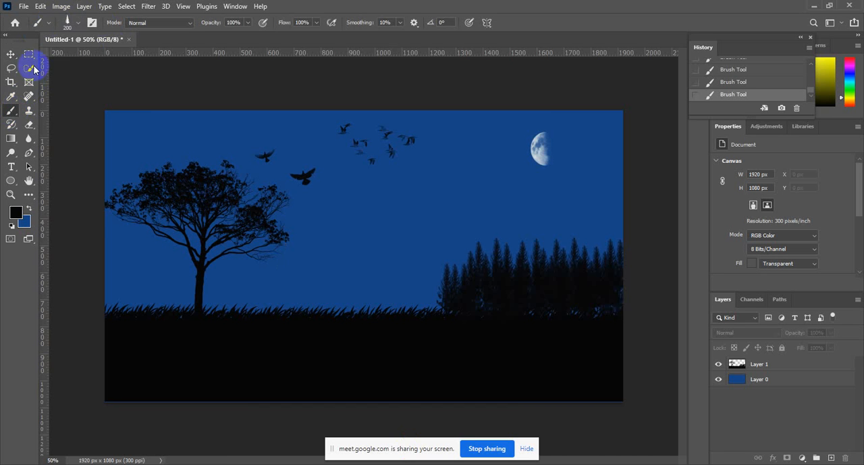
click(79, 23)
click(145, 45)
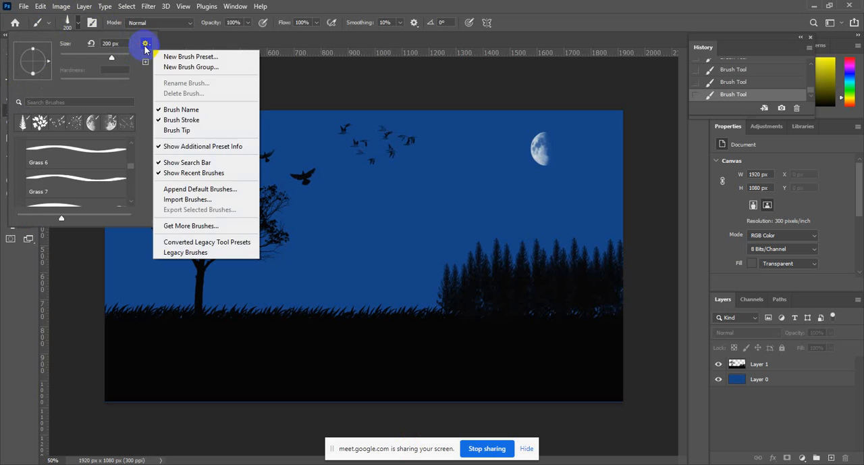
click(145, 45)
click(91, 23)
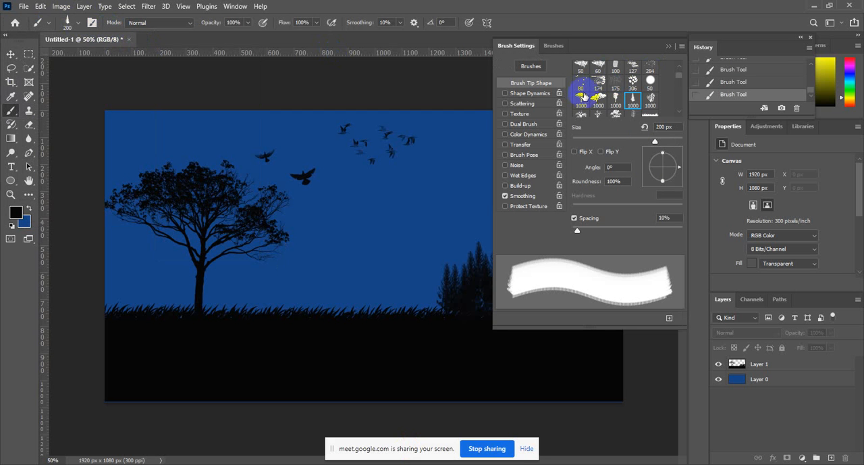
click(682, 46)
click(684, 47)
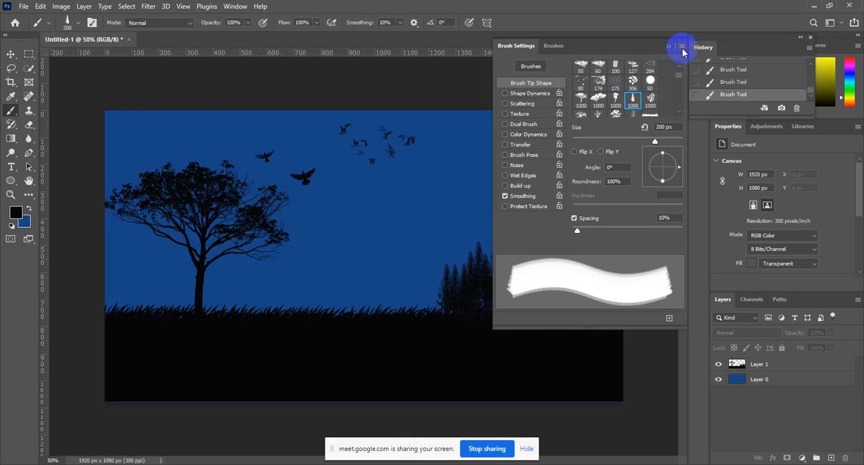
click(668, 46)
Import the brush file from the extracted 20_Firefly_PS_Brushes_abr_vol_1 folder into the brush presets.
click(80, 24)
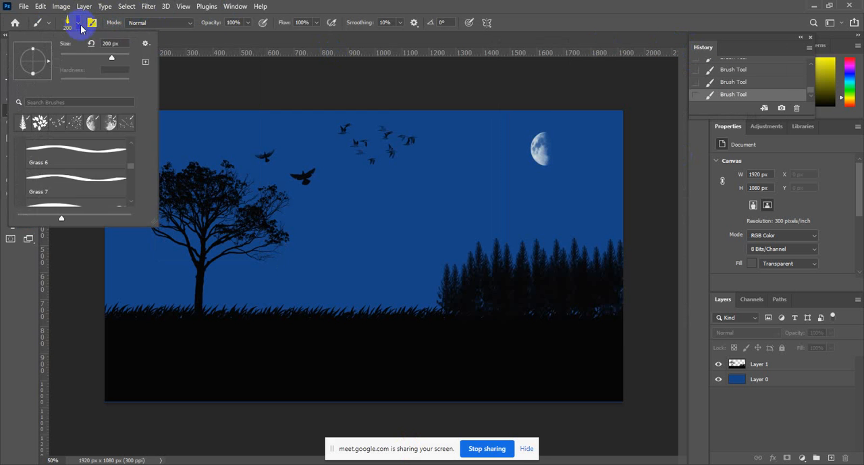
click(145, 43)
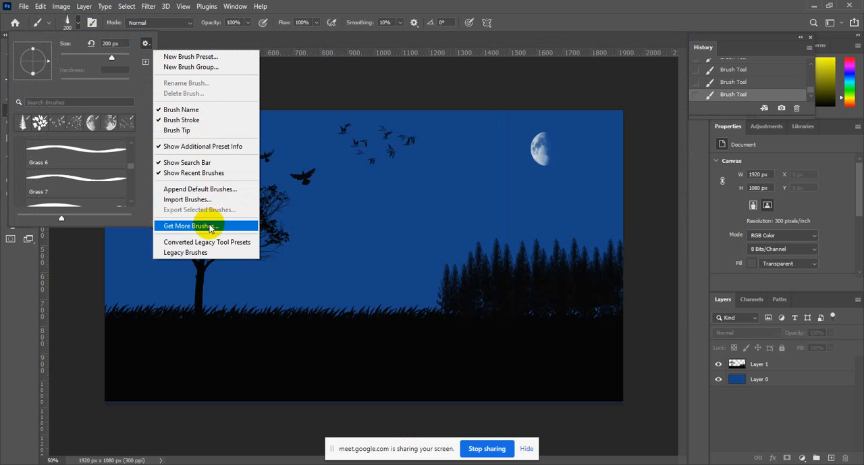
click(202, 199)
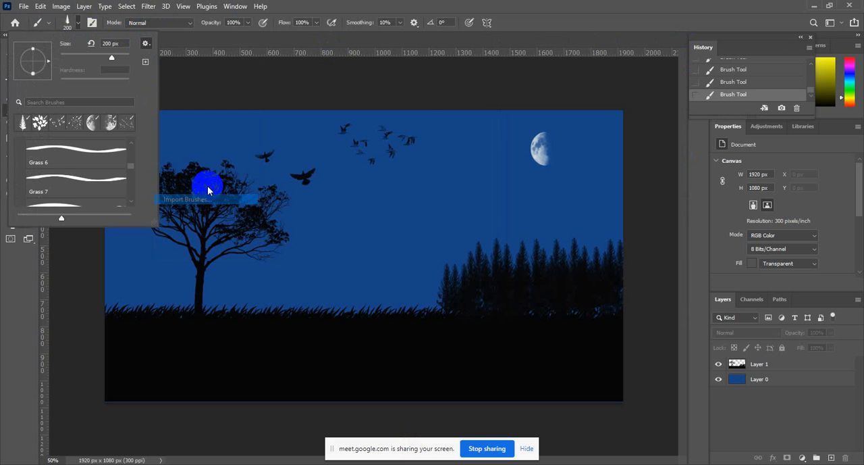
click(63, 59)
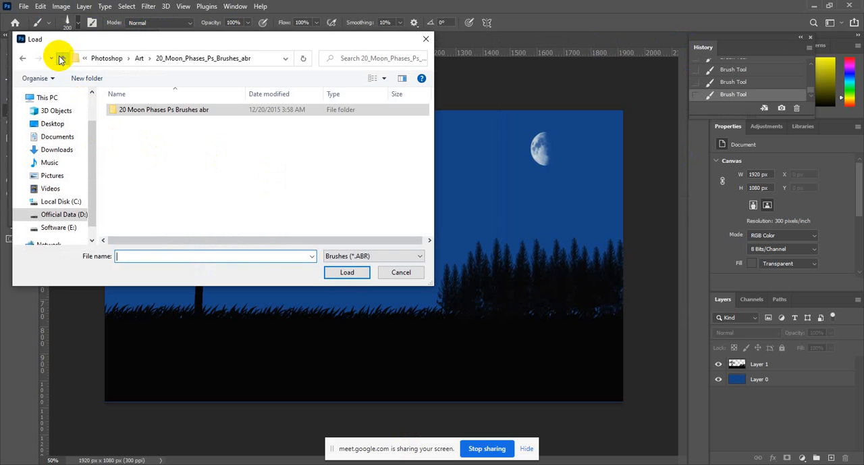
click(61, 59)
double_click(139, 110)
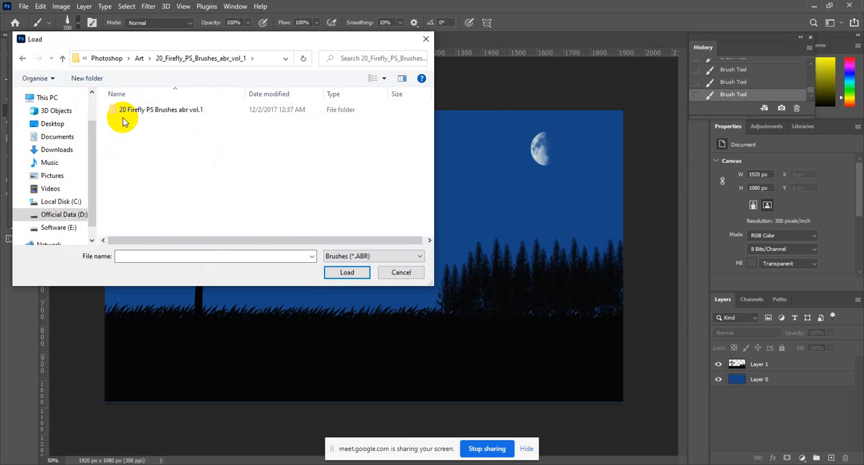
double_click(140, 116)
double_click(129, 115)
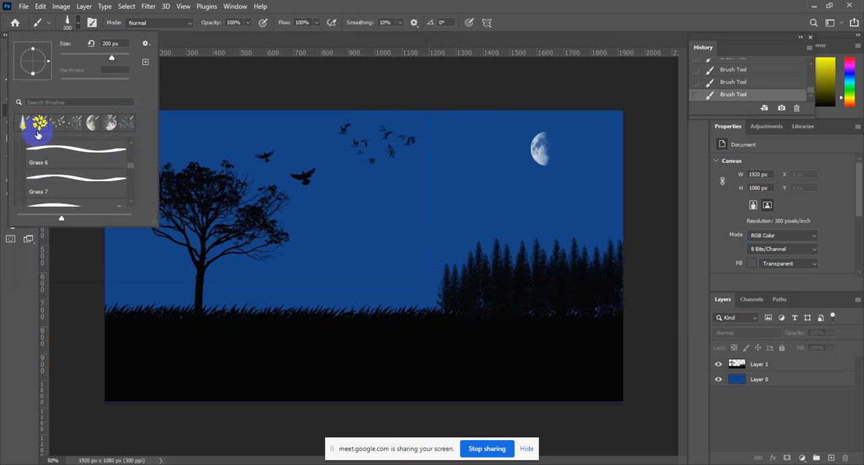
Collapse the 20 Grass Brushes group and expand the 20 Firefly Brushes group to look through its presets.
mouse_move(132, 162)
mouse_down()
mouse_move(131, 142)
mouse_move(129, 150)
mouse_up()
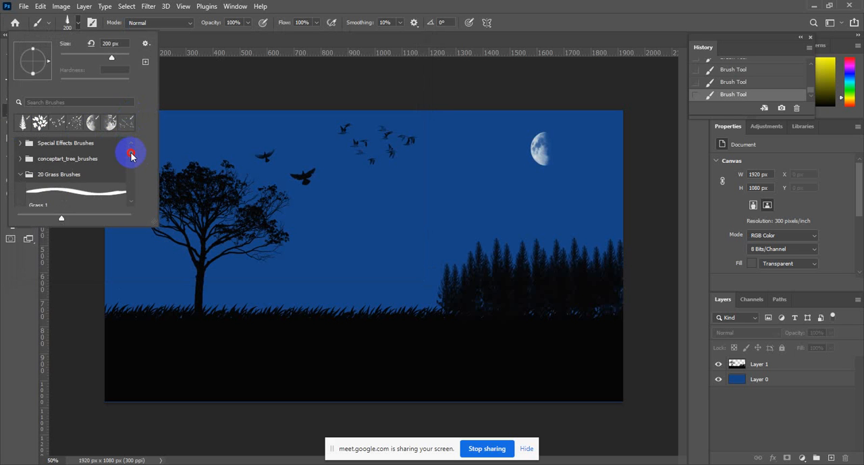
click(18, 174)
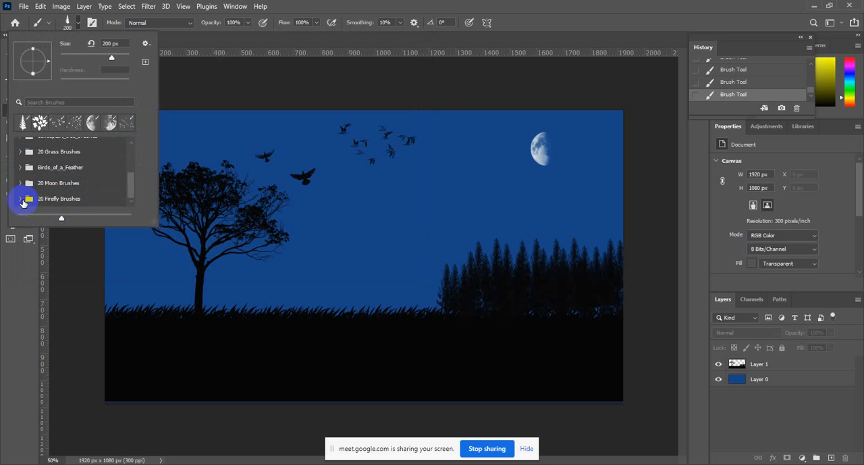
click(20, 202)
scroll(95, 183, down, 3)
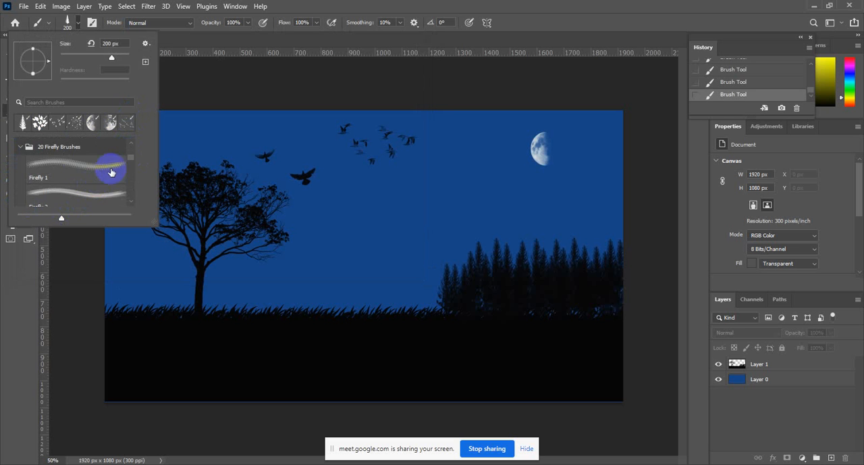
scroll(91, 169, down, 3)
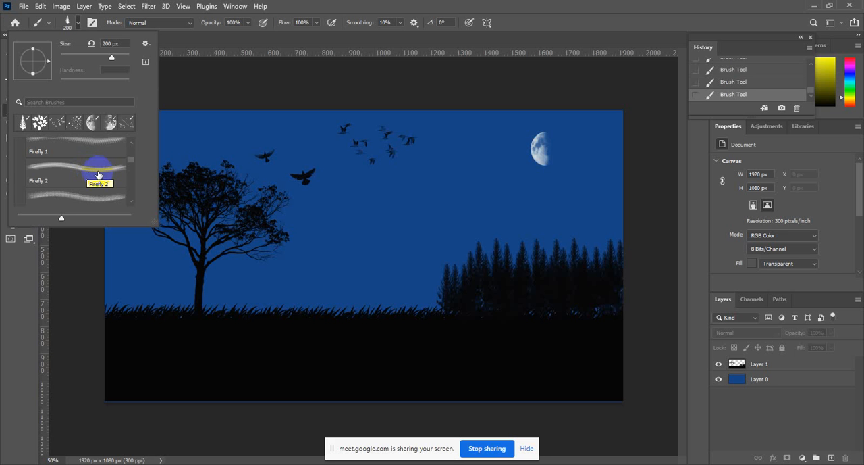
scroll(99, 175, up, 5)
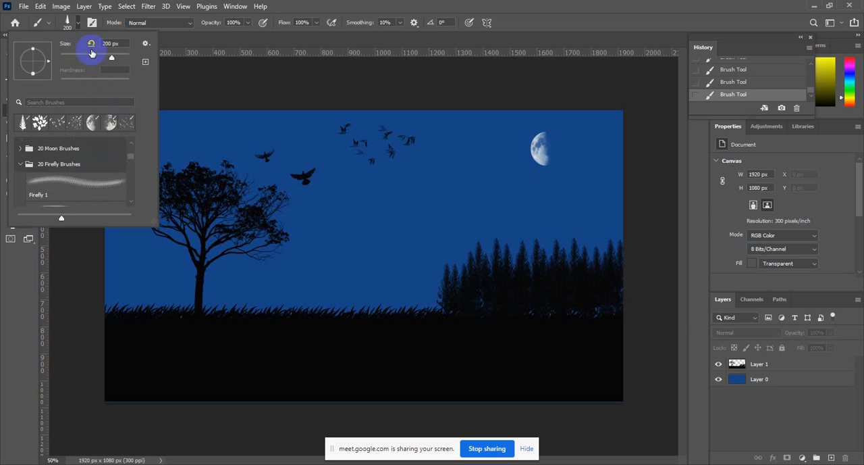
Choose one of the 2500 px firefly brush tips in the brush settings.
click(92, 23)
scroll(639, 91, up, 2)
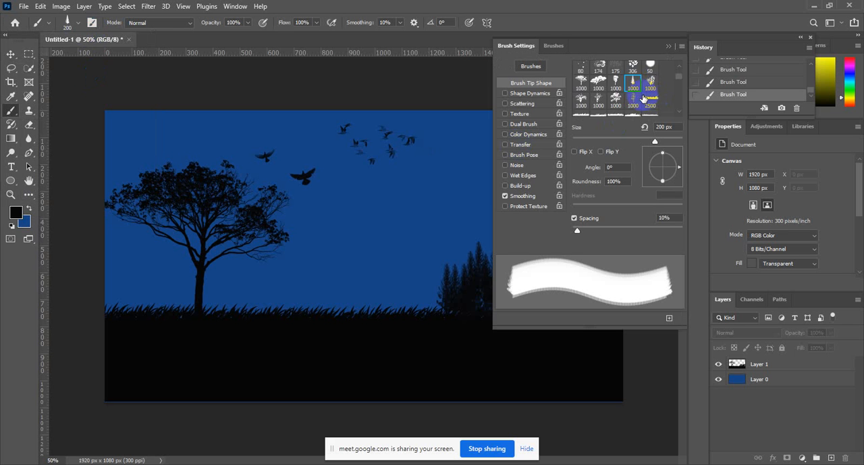
scroll(654, 101, down, 5)
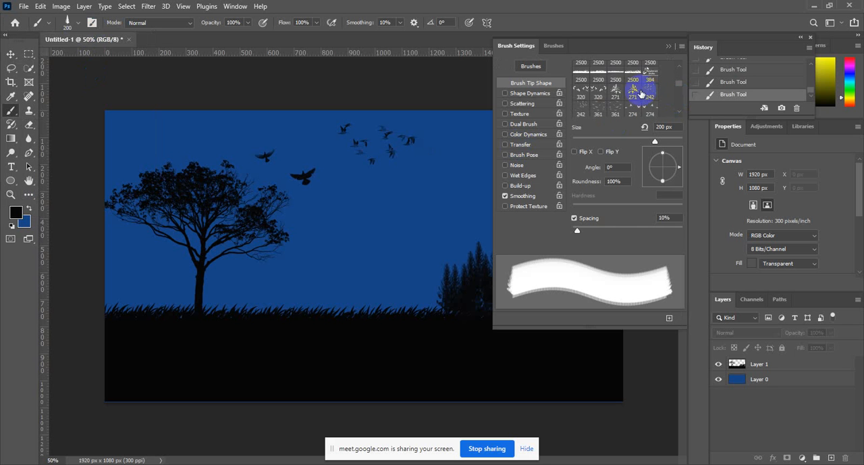
scroll(650, 102, down, 4)
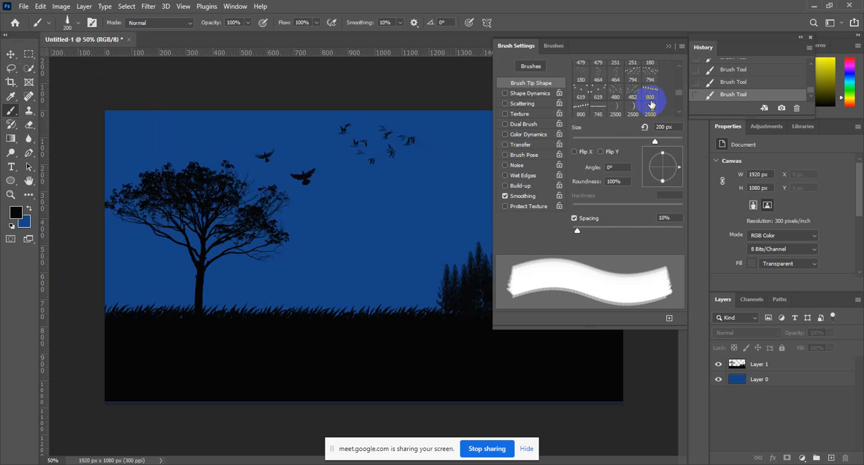
scroll(651, 105, down, 8)
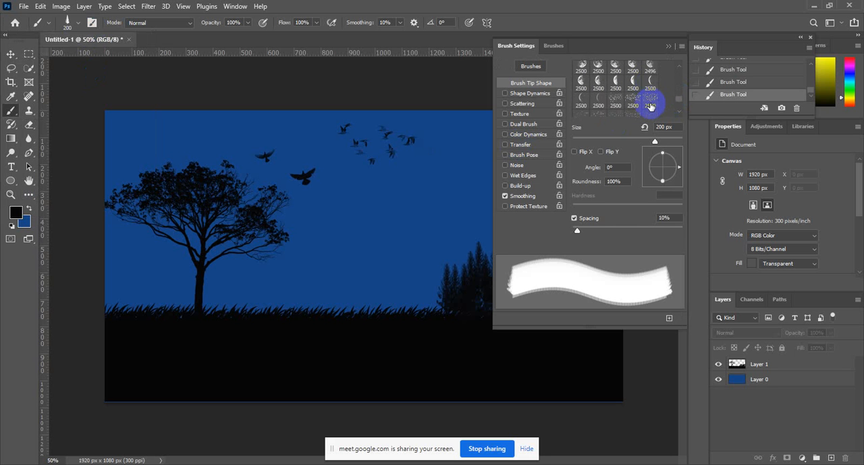
scroll(640, 105, down, 2)
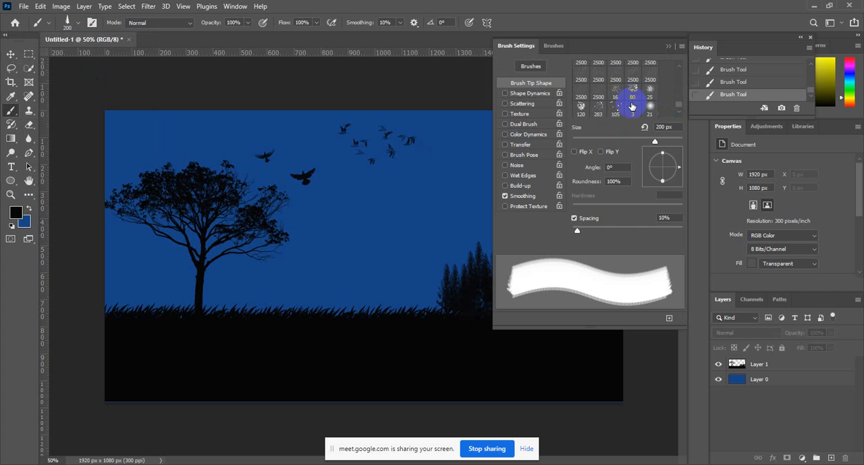
scroll(632, 106, down, 1)
scroll(604, 102, up, 1)
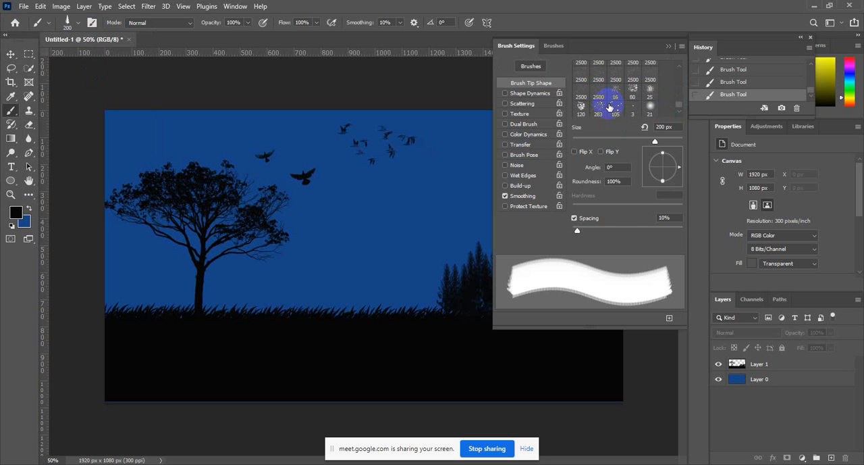
scroll(612, 104, up, 2)
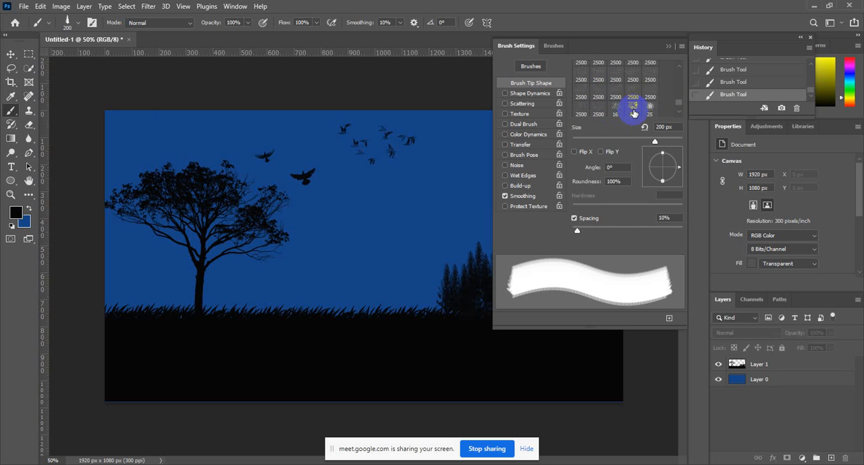
click(598, 82)
Set the foreground color to yellow d9e108 and make Layer 1 the active layer for painting.
click(16, 213)
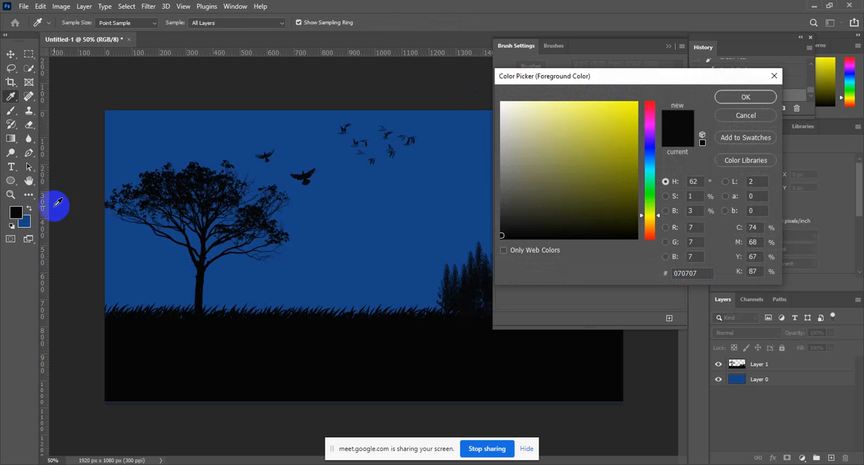
mouse_move(618, 120)
mouse_down()
mouse_move(629, 129)
mouse_move(633, 121)
mouse_up()
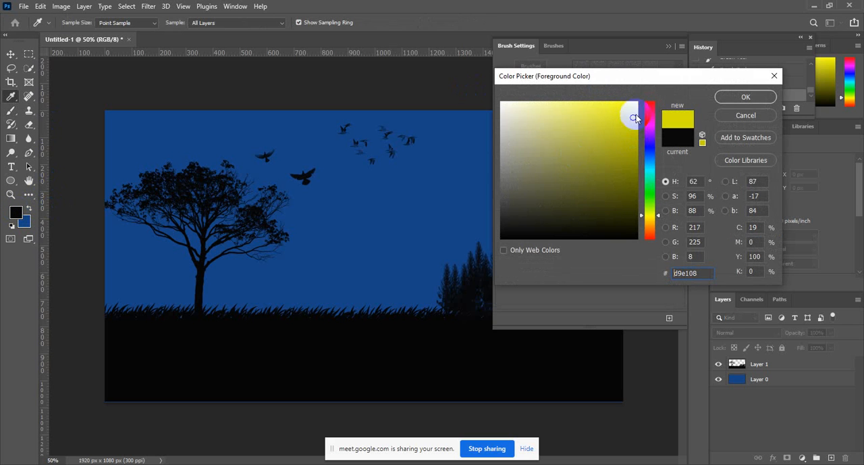
click(746, 96)
key(b)
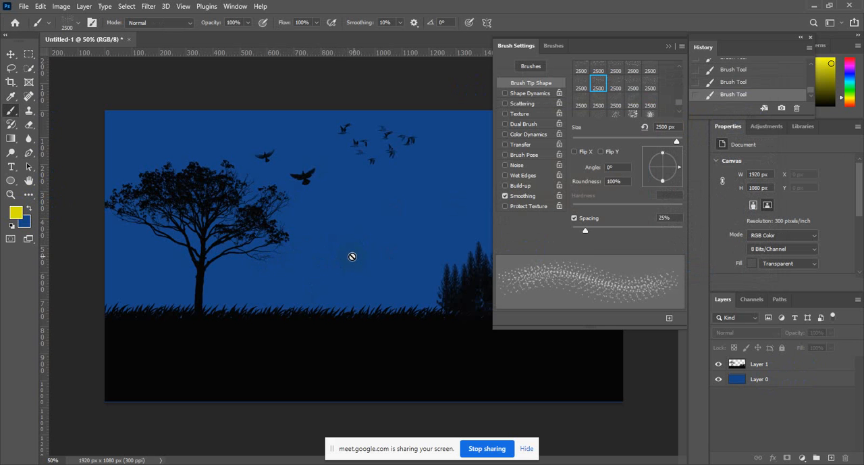
click(759, 363)
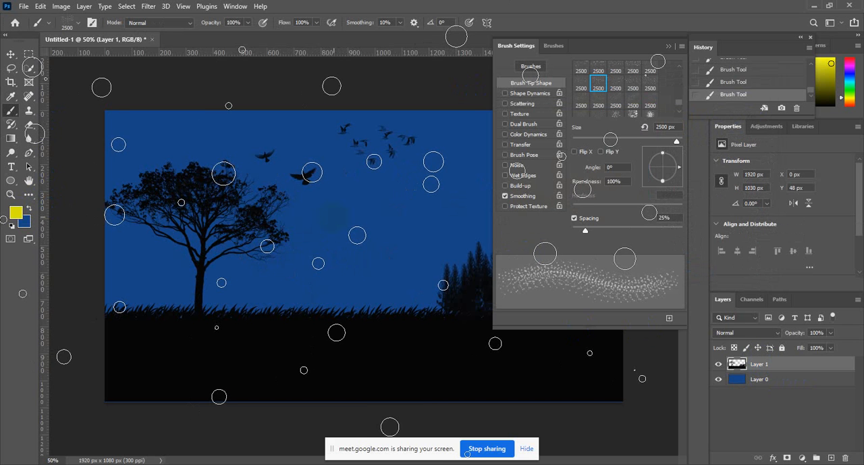
Reduce the current firefly brush tip to 600 px to try it over the scene.
key(bracketleft)
key(bracketleft)
key(bracketleft)
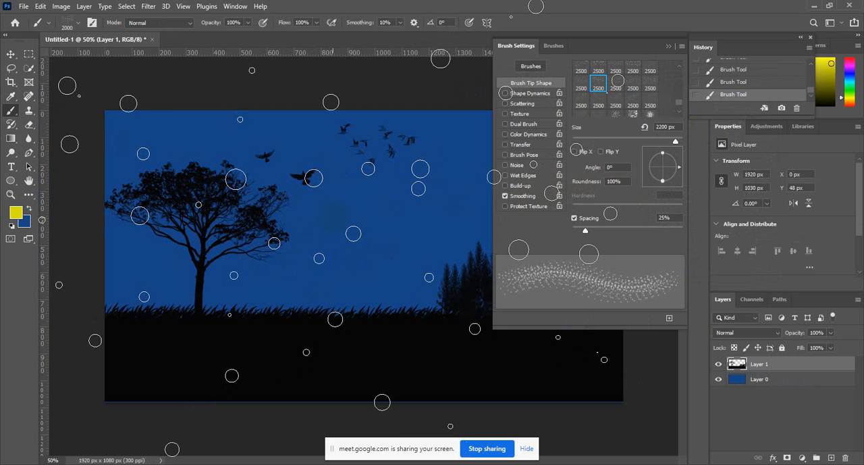
key(bracketleft)
key(bracketleft)
key(bracketleft)
key(bracketleft)
key(bracketleft)
key(bracketleft)
key(bracketleft)
key(bracketleft)
key(bracketleft)
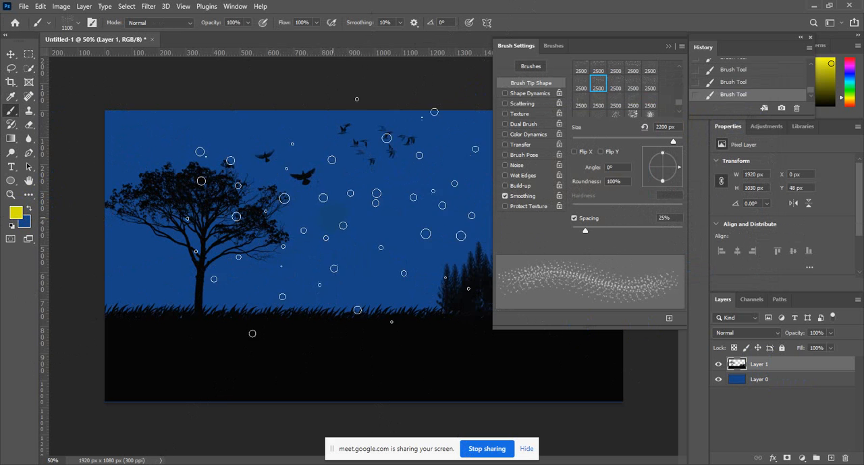
Try the adjacent 2500 px firefly brush tip over the tree, reducing it to 500 px and enlarging it to 800 px.
click(613, 83)
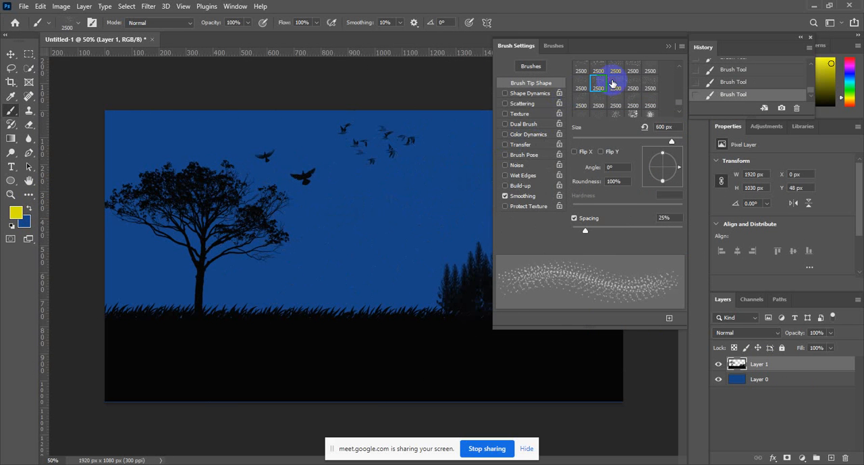
key(bracketleft)
key(bracketleft)
key(bracketleft)
key(bracketleft)
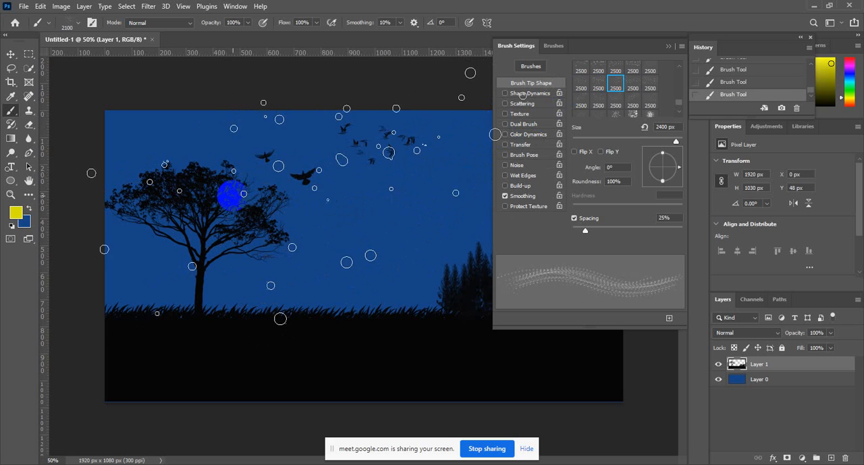
key(bracketleft)
key(bracketleft)
key(bracketleft)
key(bracketleft)
key(bracketleft)
key(bracketleft)
key(bracketleft)
key(bracketleft)
key(bracketleft)
key(bracketleft)
key(bracketleft)
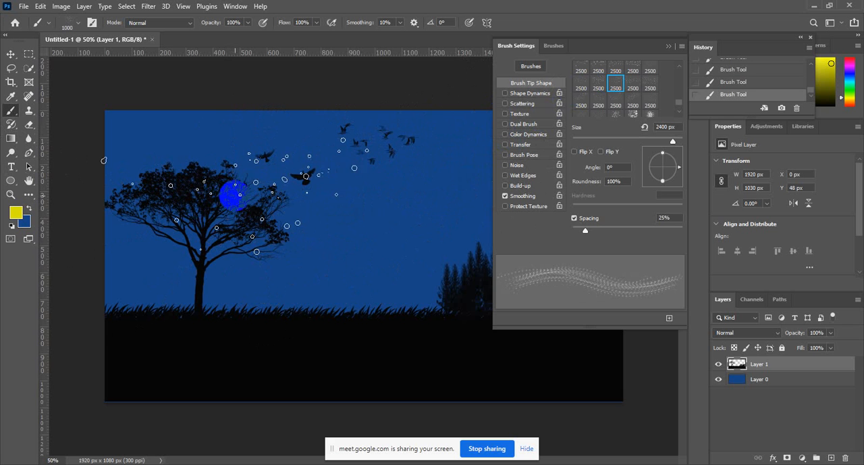
key(bracketleft)
key(bracketleft)
key(bracketleft)
key(bracketleft)
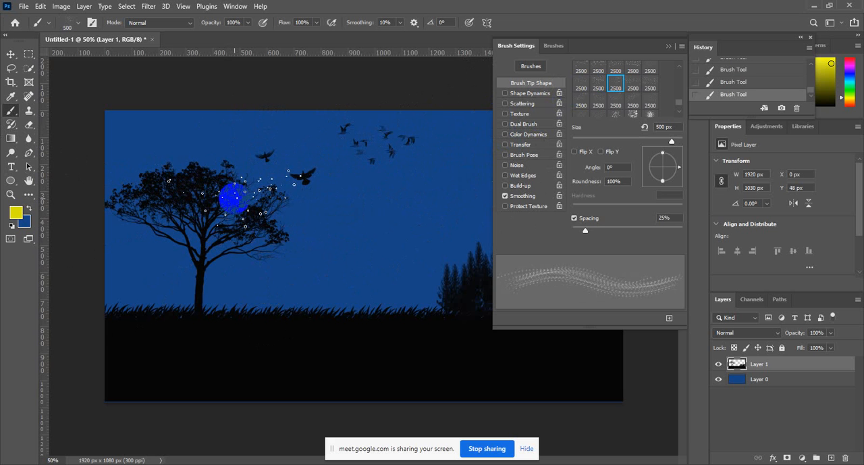
key(bracketright)
key(bracketright)
key(bracketright)
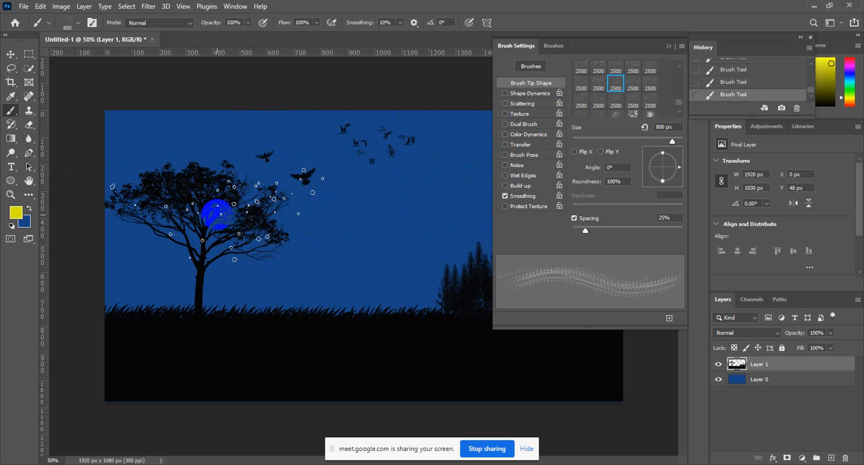
Choose the next 2500 px firefly tip, reduce it to 700 px and stamp one cluster of yellow fireflies over the tree crown.
click(638, 82)
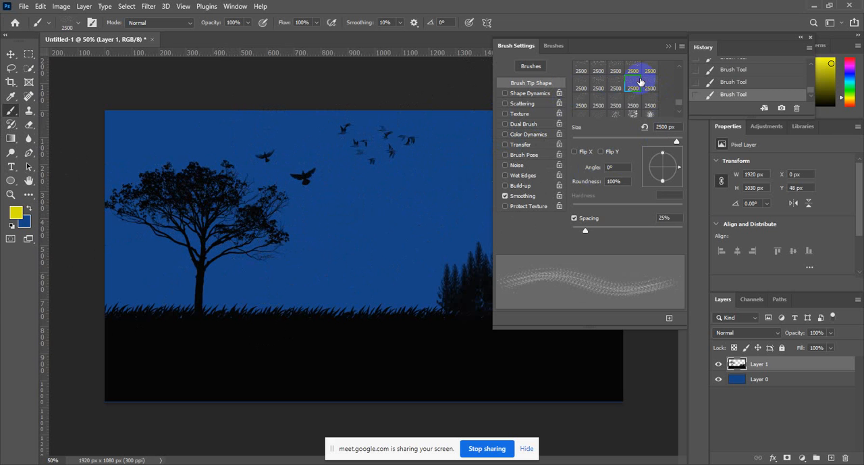
drag(169, 230, 192, 252)
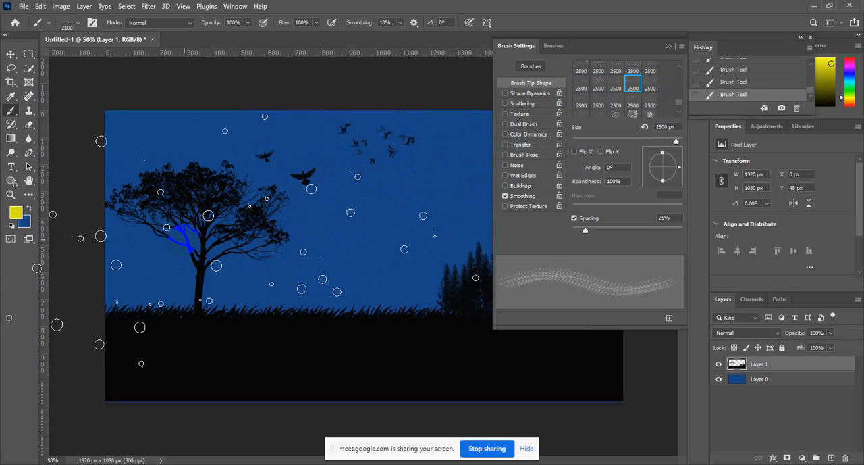
key(bracketleft)
key(bracketleft)
key(bracketleft)
key(bracketleft)
key(bracketleft)
key(bracketleft)
key(bracketleft)
key(bracketleft)
key(bracketleft)
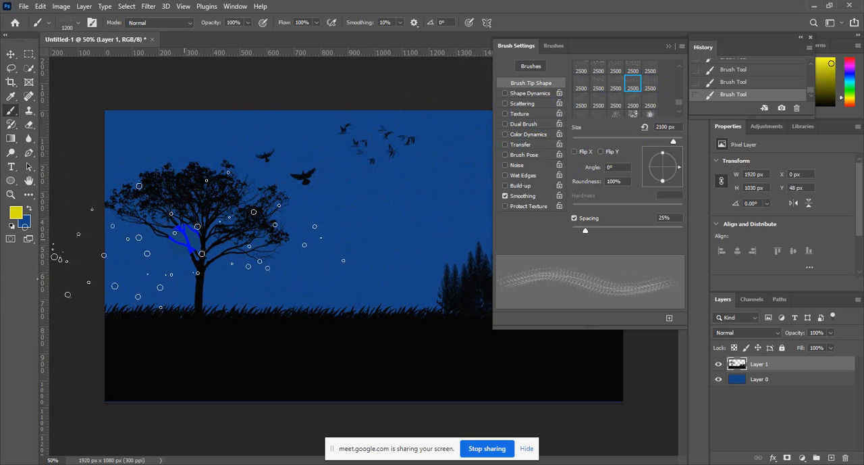
key(bracketleft)
key(bracketleft)
key(bracketleft)
key(bracketleft)
key(bracketleft)
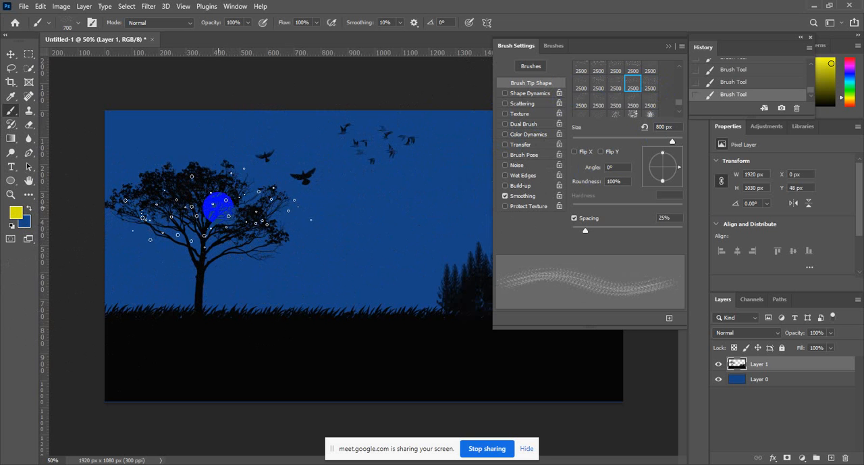
key(bracketleft)
click(211, 203)
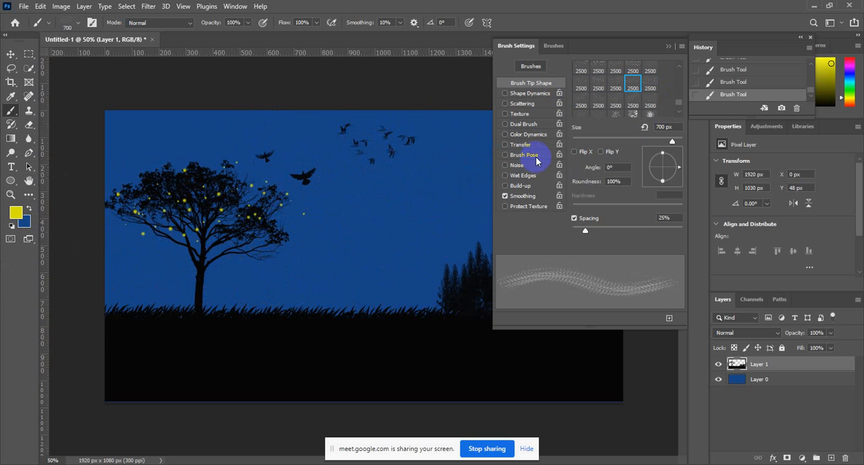
click(252, 231)
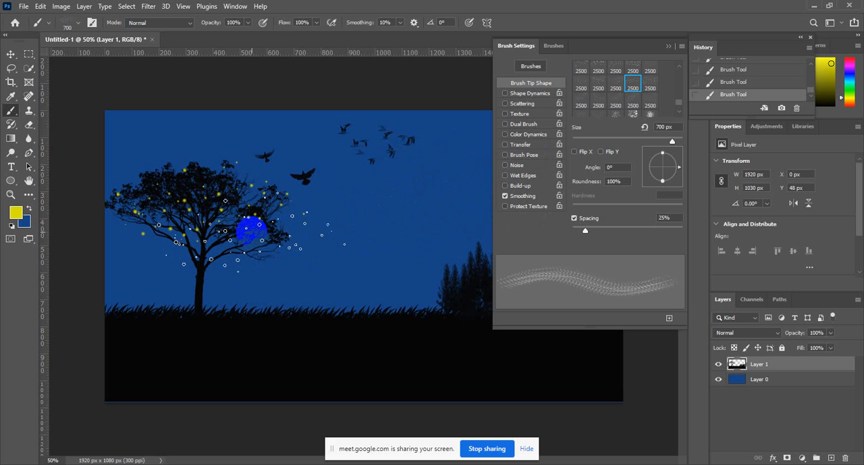
key(ctrl+z)
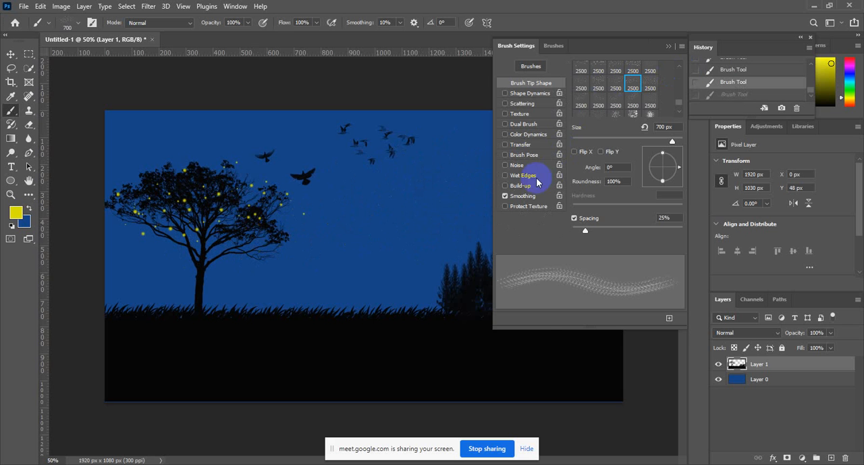
Collapse the brush settings and stamp several overlapping clusters of yellow fireflies over the pine trees.
click(670, 47)
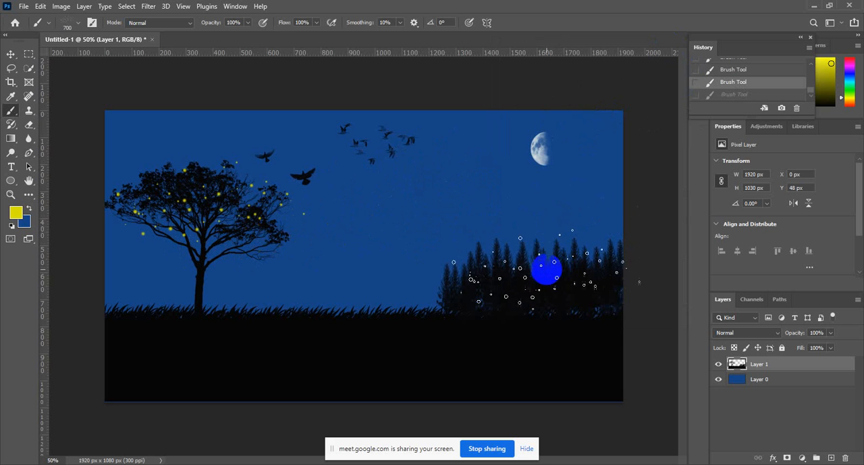
click(532, 262)
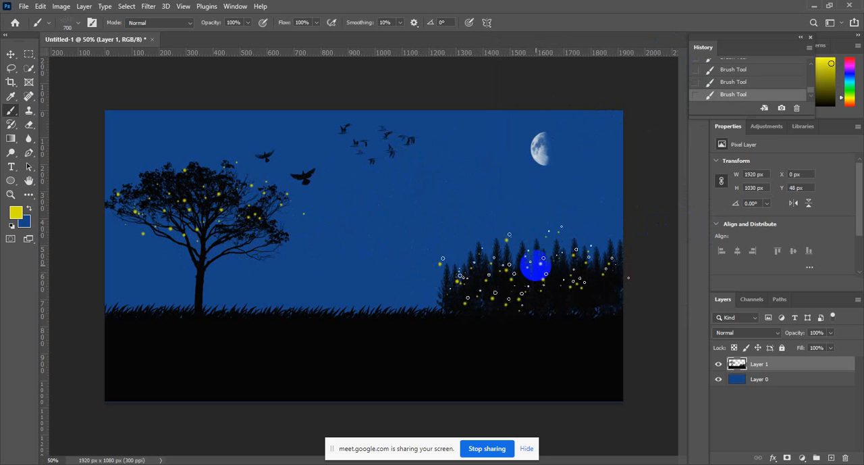
click(550, 277)
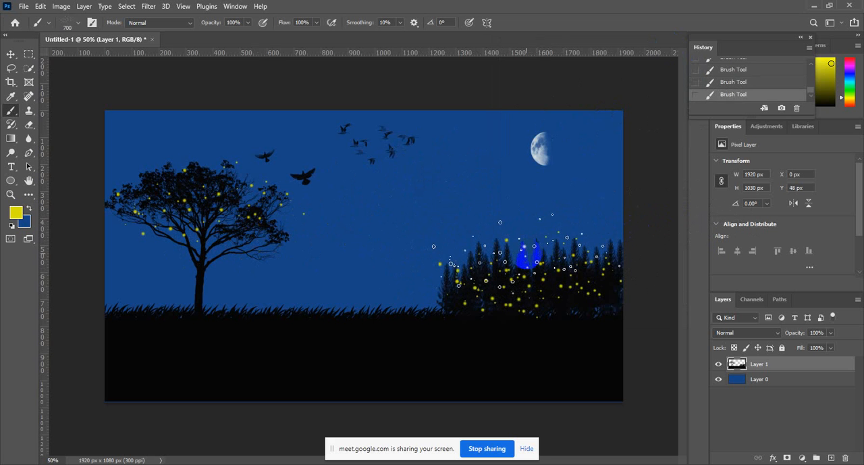
click(527, 256)
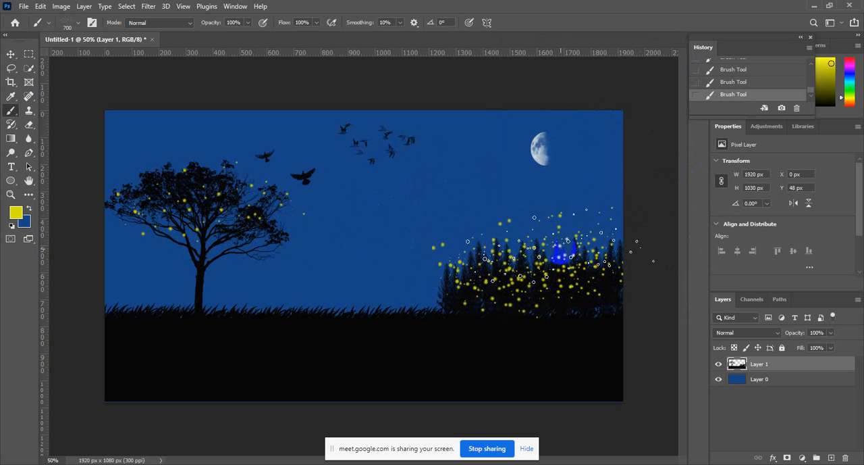
Thin out the fireflies over the pine trees by undoing the latest stamps, including one repeated cluster.
key(ctrl+z)
key(ctrl+z)
key(ctrl+z)
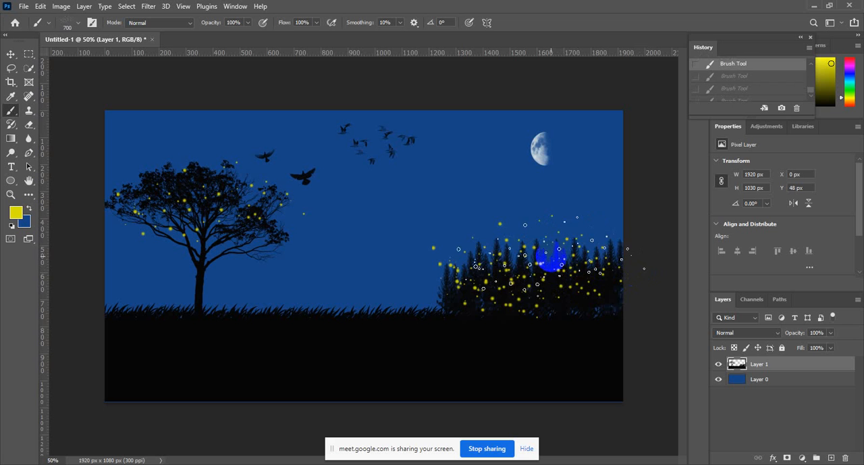
click(538, 257)
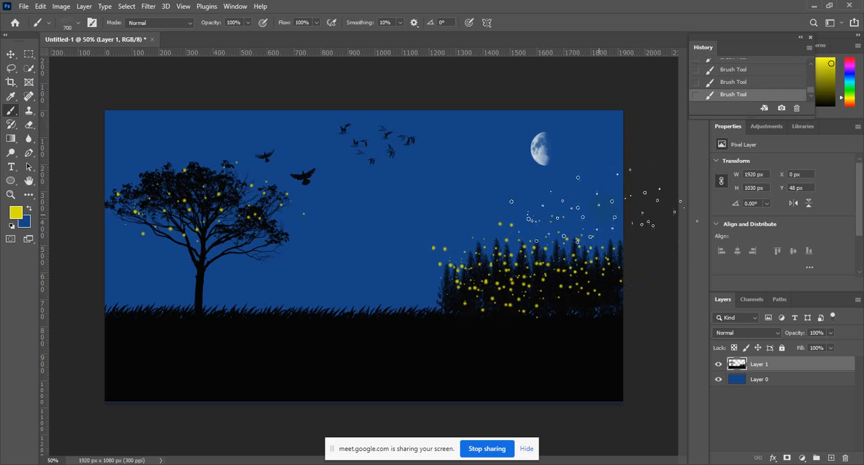
key(ctrl+z)
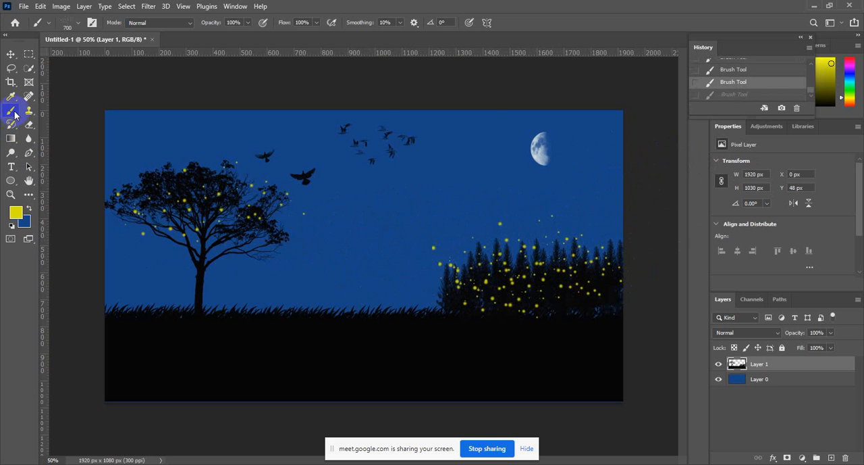
Try continuous firefly strokes across the sky, tree and ground, and undo them.
mouse_move(541, 203)
mouse_down()
mouse_move(421, 314)
mouse_move(319, 239)
mouse_move(492, 148)
mouse_move(523, 278)
mouse_move(274, 341)
mouse_move(419, 385)
mouse_up()
key(ctrl+z)
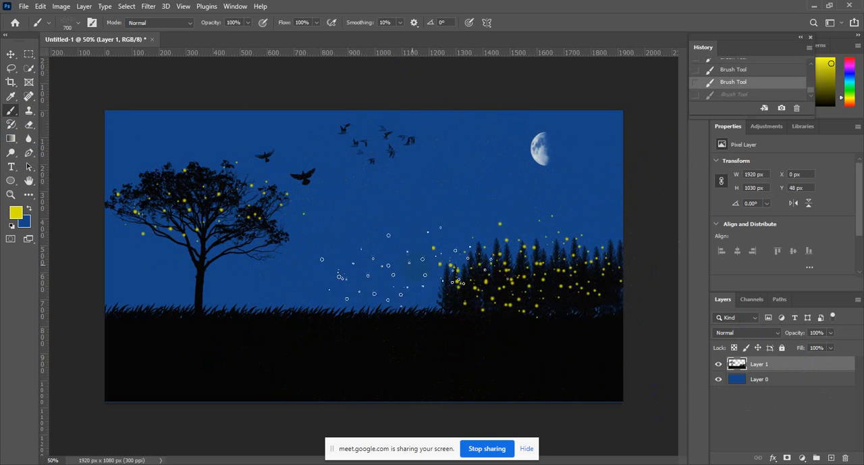
mouse_move(319, 143)
mouse_down()
mouse_move(168, 333)
mouse_move(358, 19)
mouse_move(412, 152)
mouse_move(527, 331)
mouse_up()
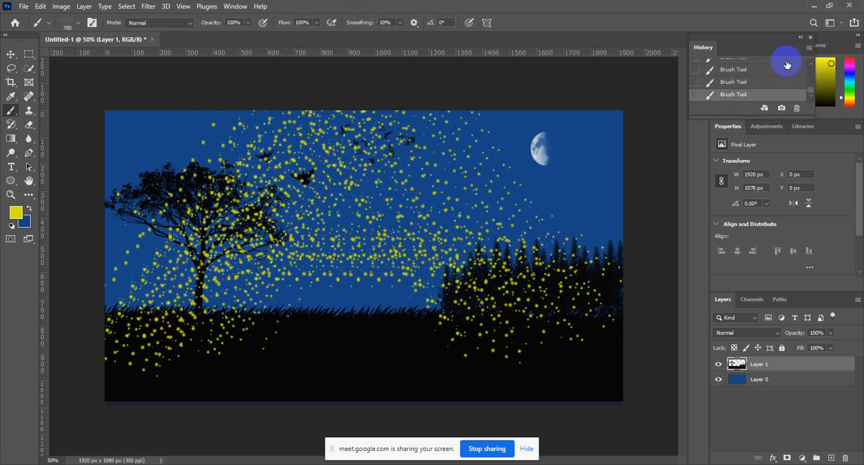
key(ctrl+z)
key(ctrl+z)
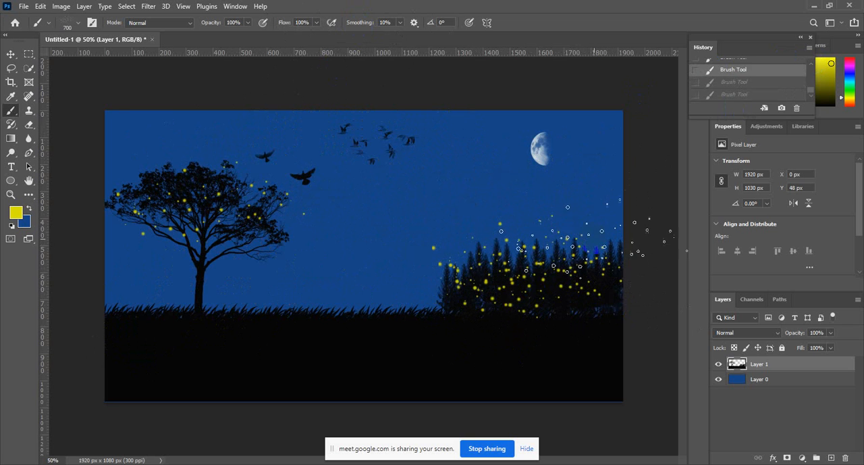
Deselect the layer with the Move tool and undo two more firefly stamps over the pine trees.
click(12, 56)
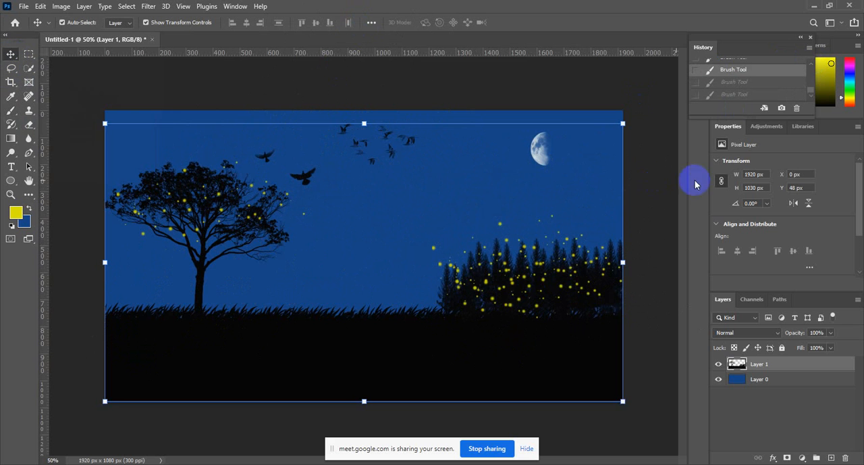
click(657, 165)
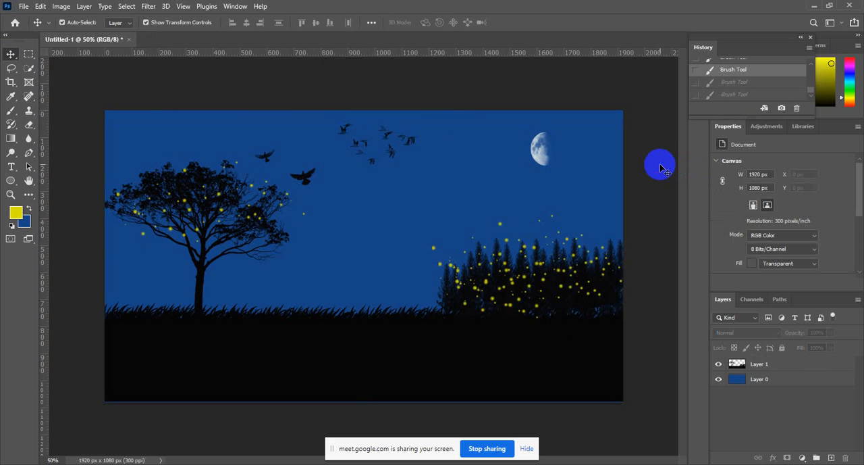
key(ctrl+minus)
key(ctrl+plus)
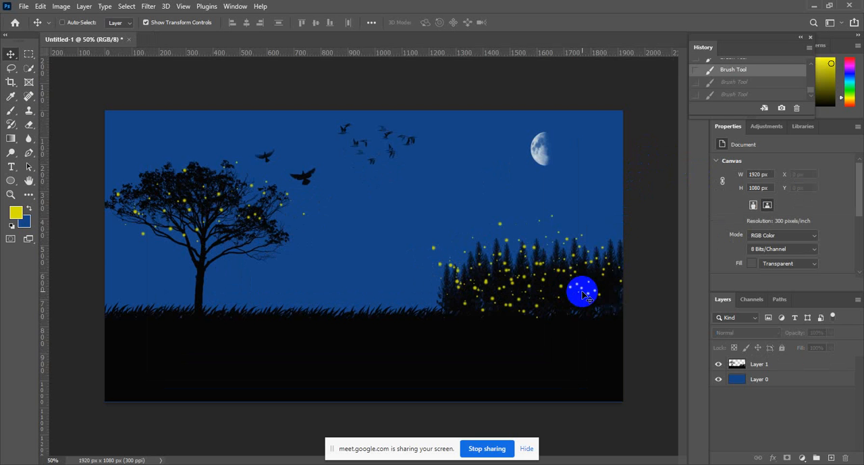
key(ctrl+z)
key(ctrl+z)
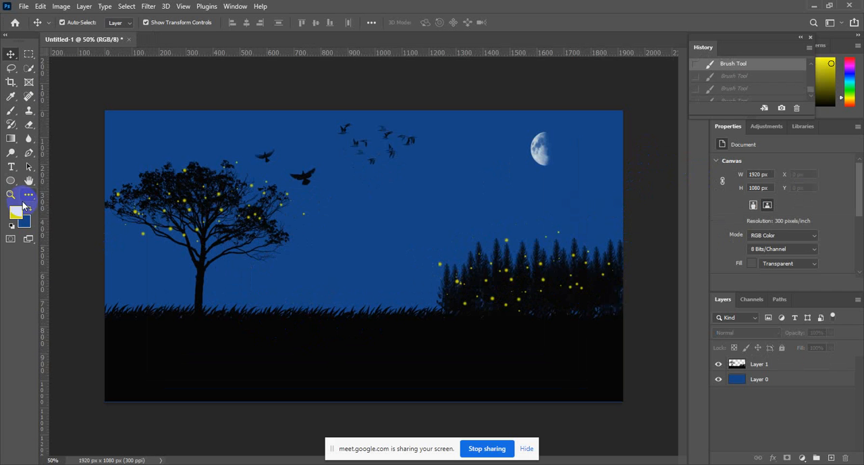
Reactivate the Brush tool on Layer 1 and reopen the brush settings.
click(12, 113)
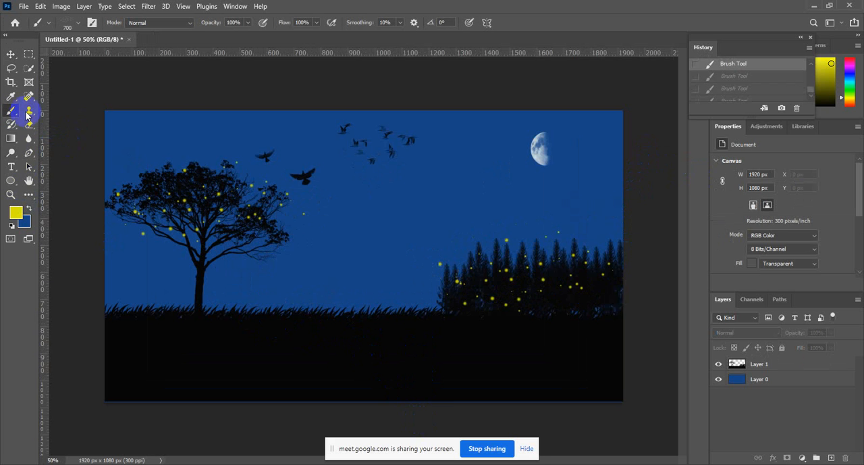
click(763, 365)
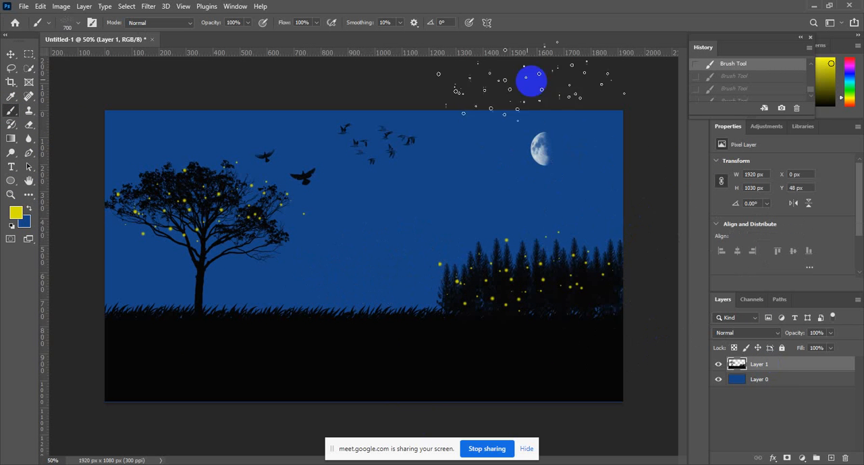
click(93, 24)
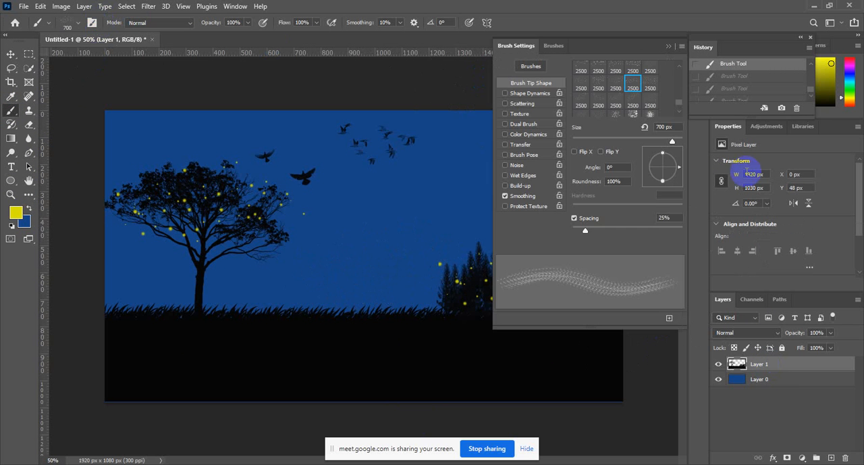
Try a single stamp of the 283 px firefly brush tip over the large tree, and undo it.
scroll(652, 103, down, 2)
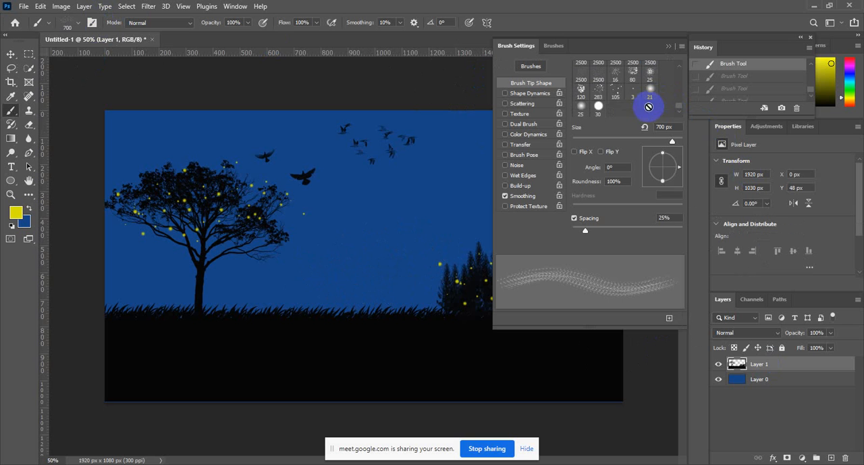
click(598, 92)
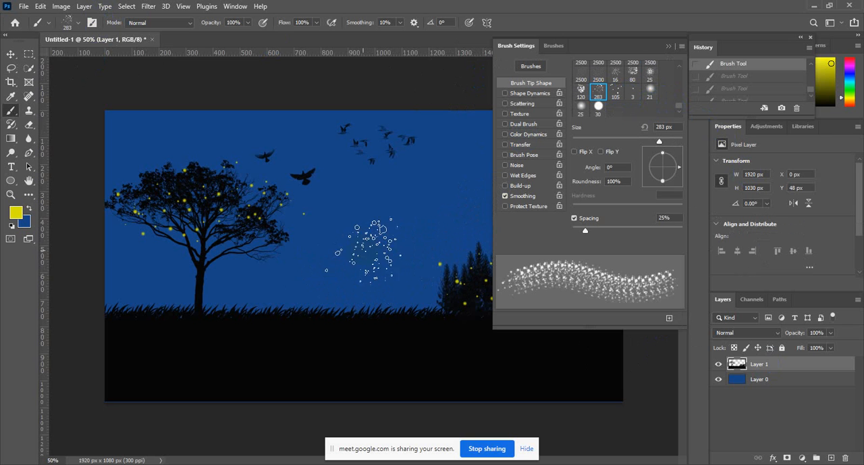
click(228, 237)
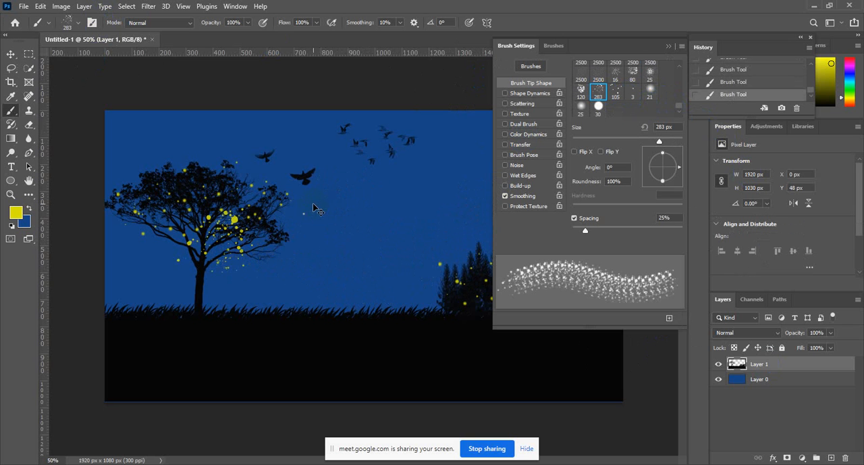
key(ctrl+z)
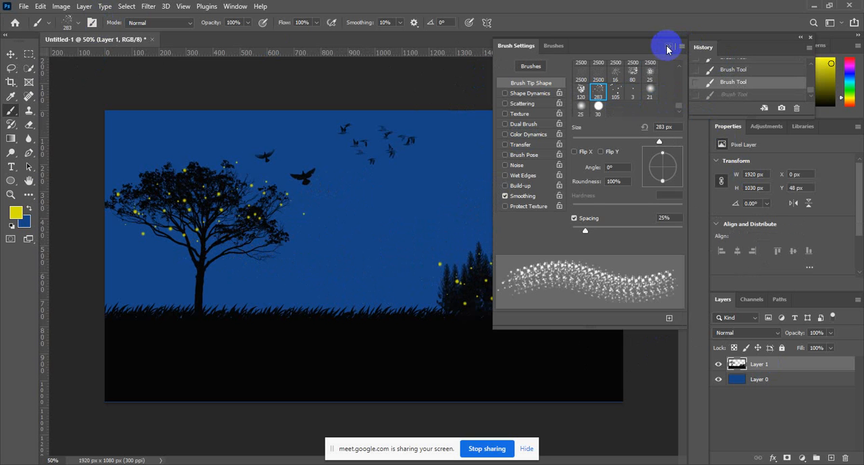
Collapse the brush settings and deselect Layer 1 with the Move tool to show the whole scene.
click(667, 46)
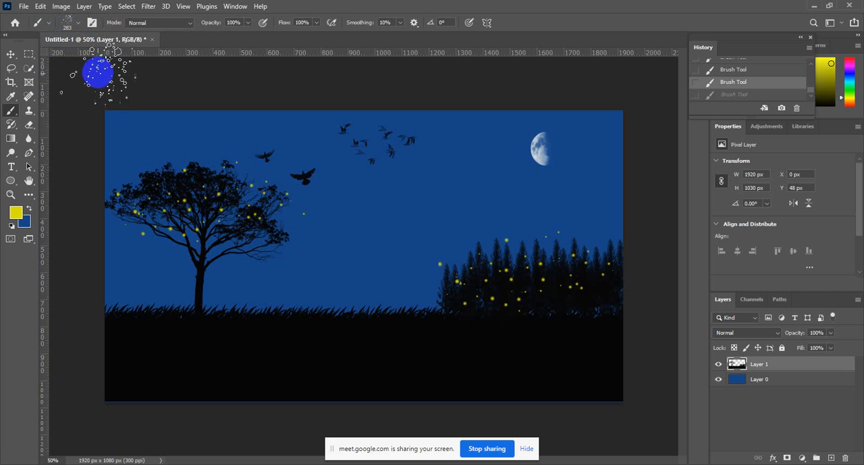
click(12, 56)
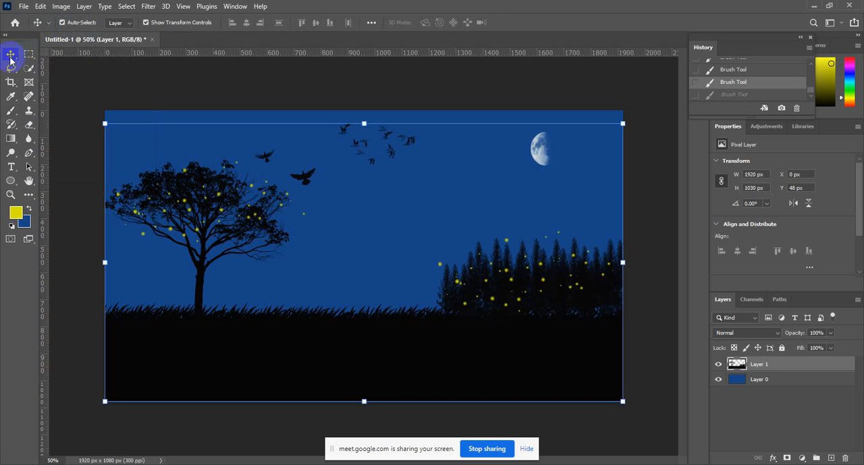
click(103, 90)
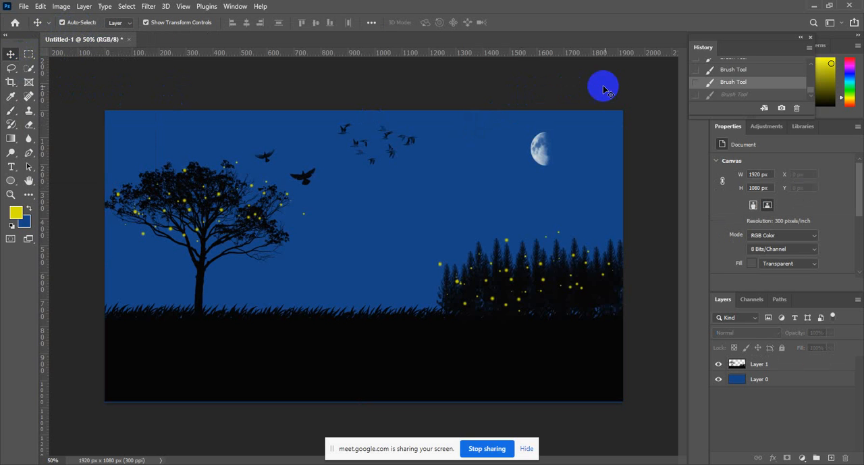